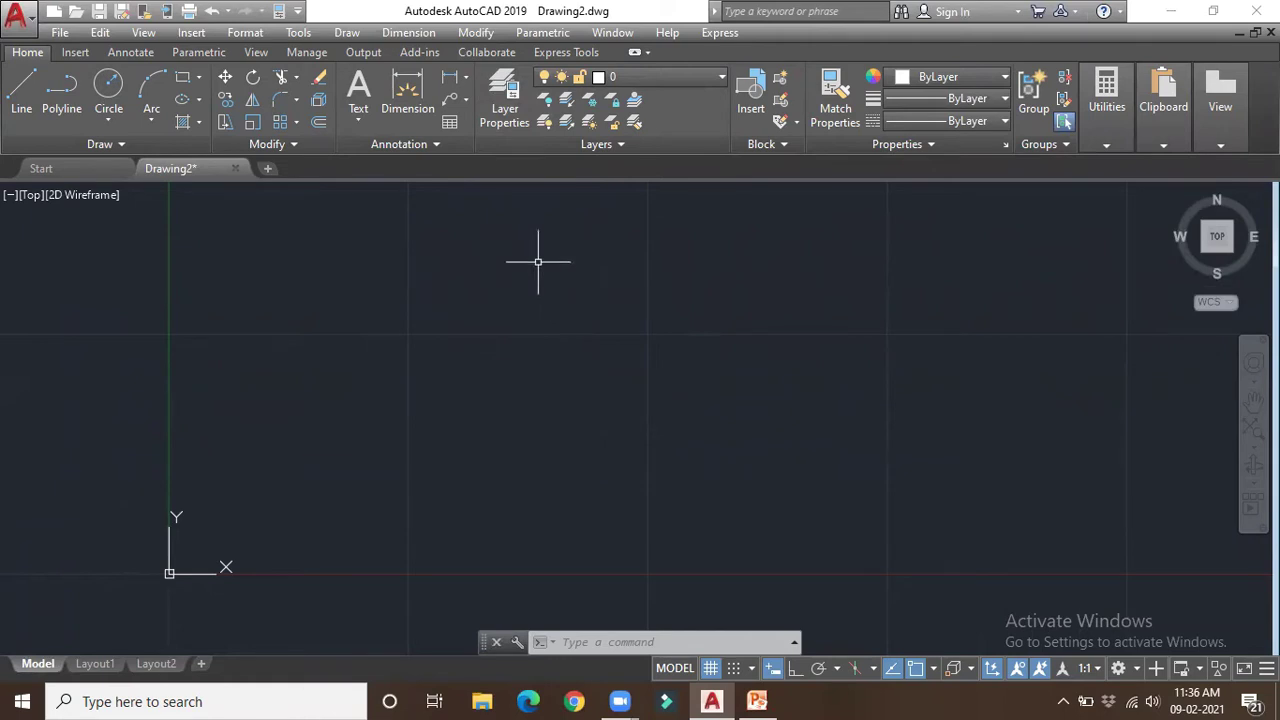
click(510, 110)
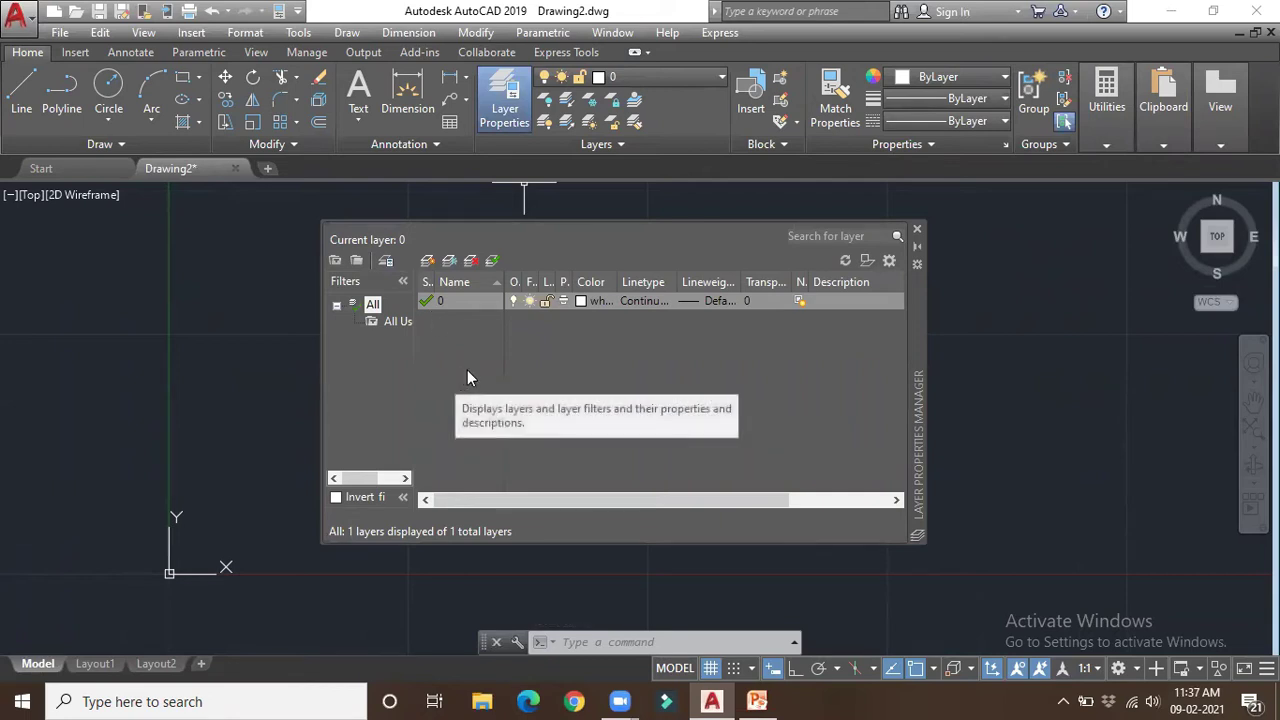
click(917, 229)
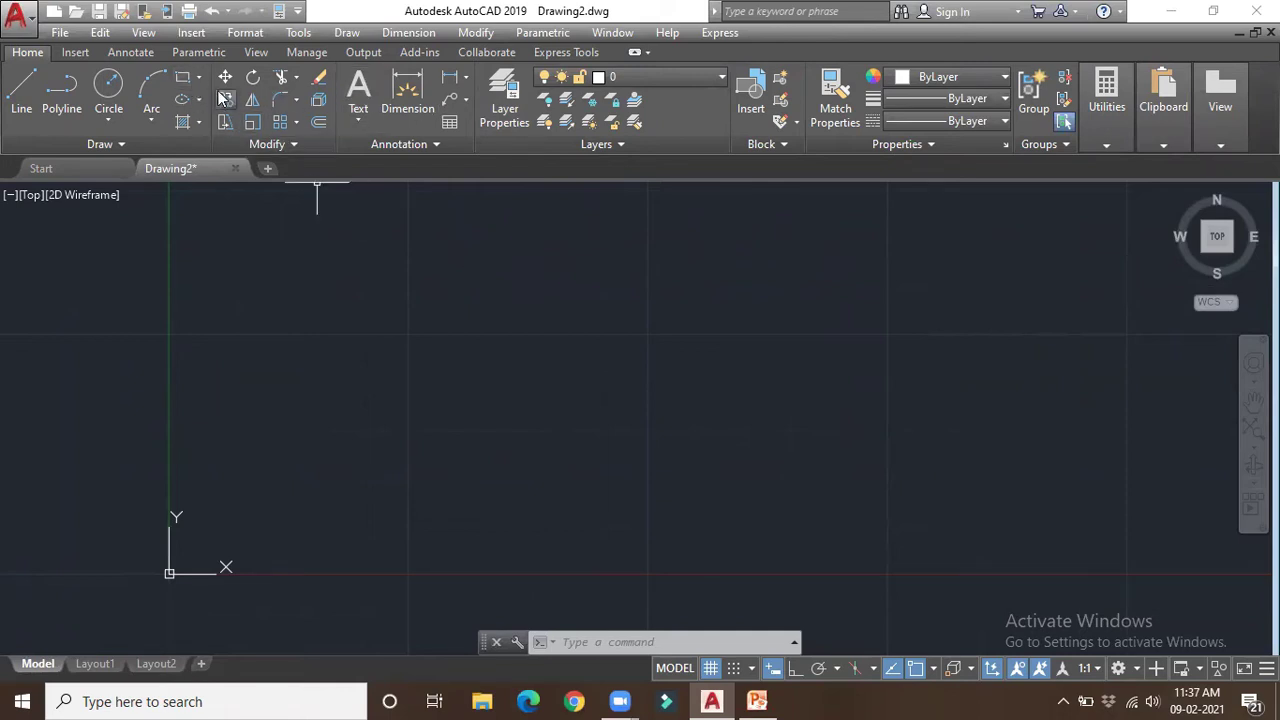
Draw a rectangle about 31 units wide in the empty area up and to the right of the origin.
click(182, 77)
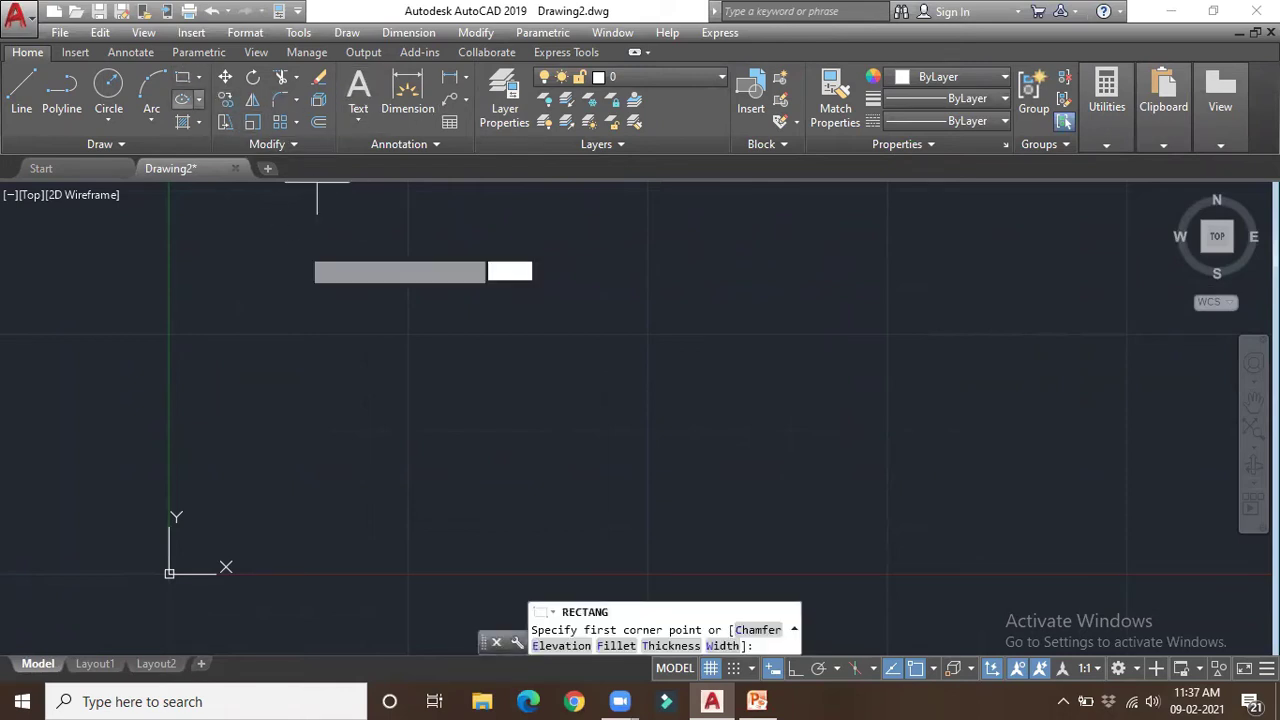
click(417, 317)
click(568, 449)
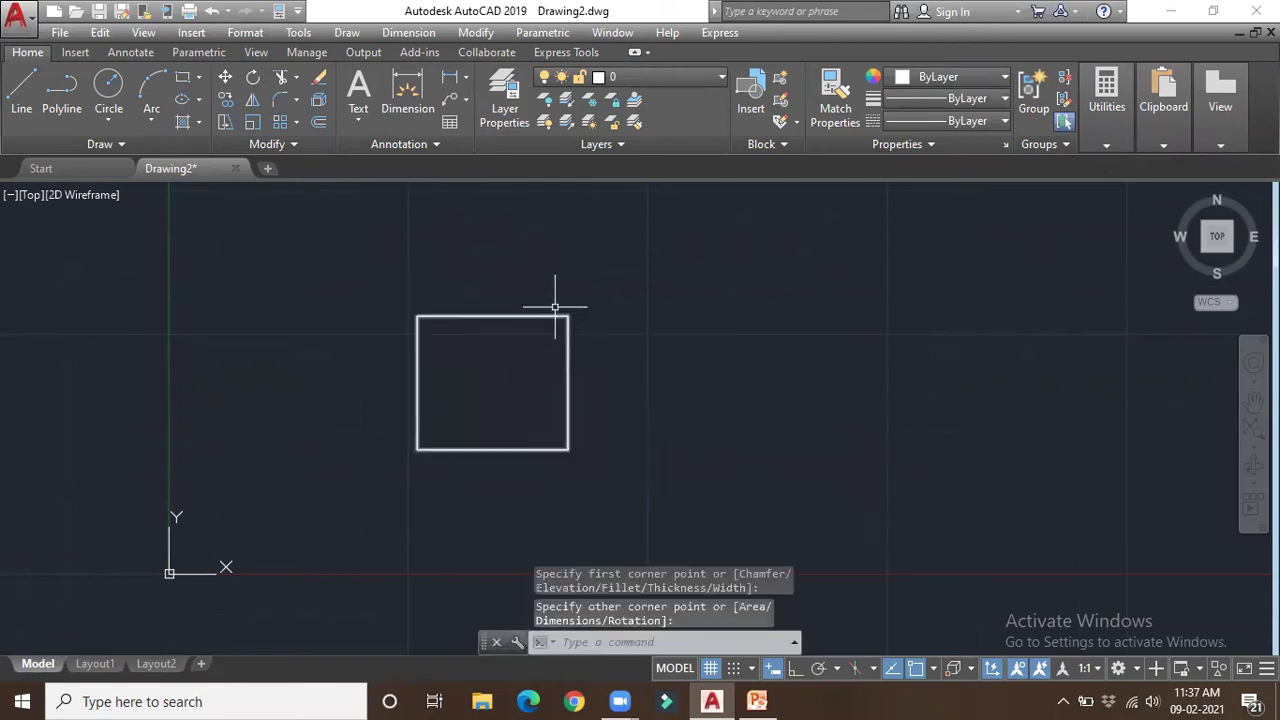
Add a horizontal linear dimension across the rectangle's full width, placed above its upper edge.
scroll(471, 260, up, 2)
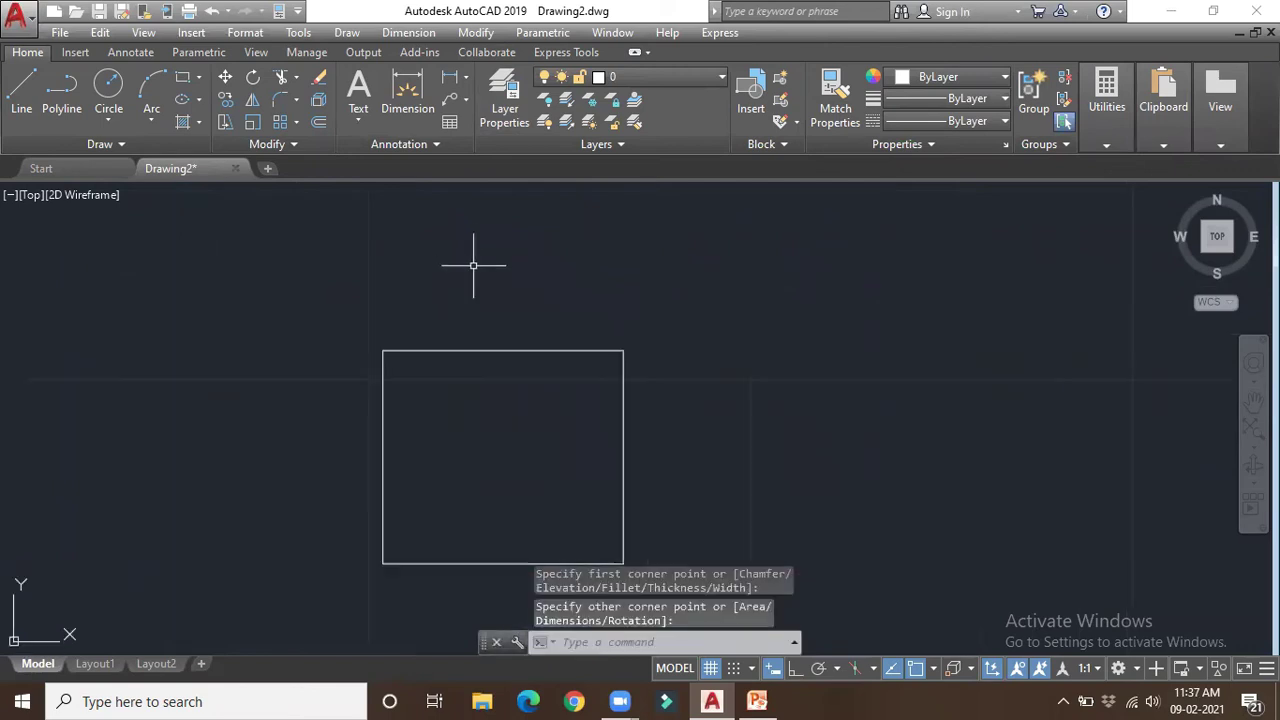
click(450, 78)
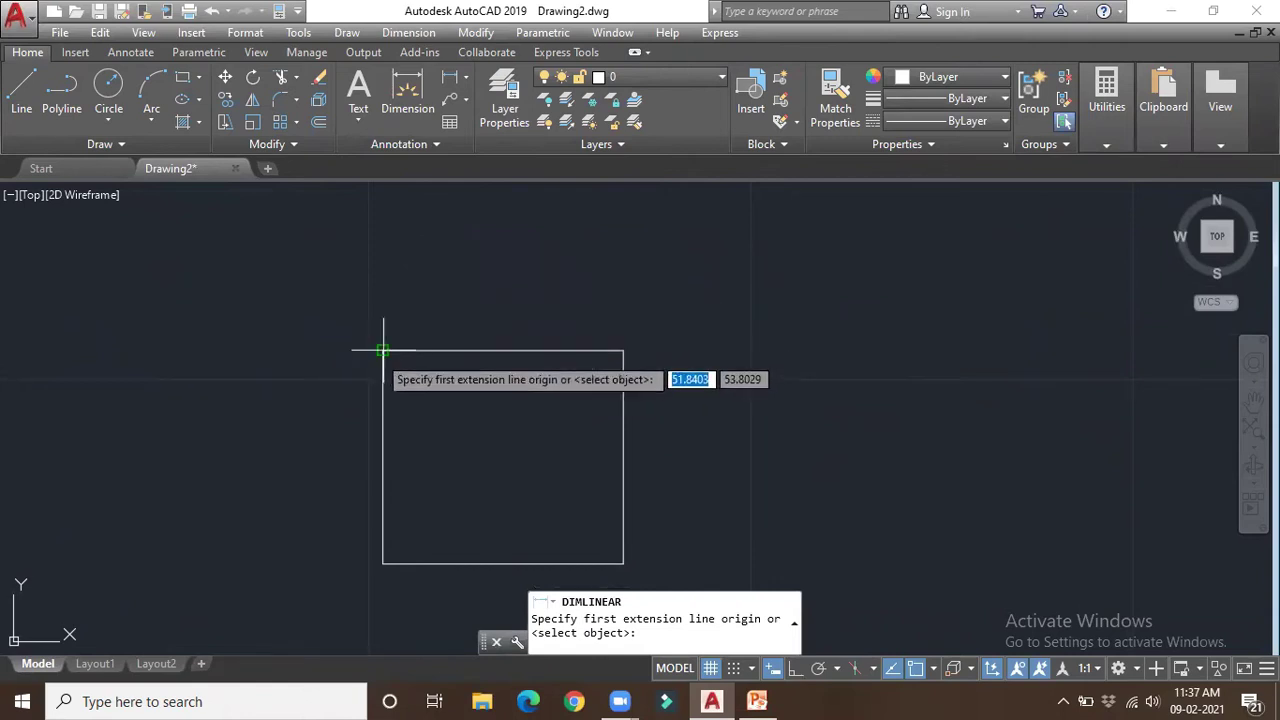
click(383, 316)
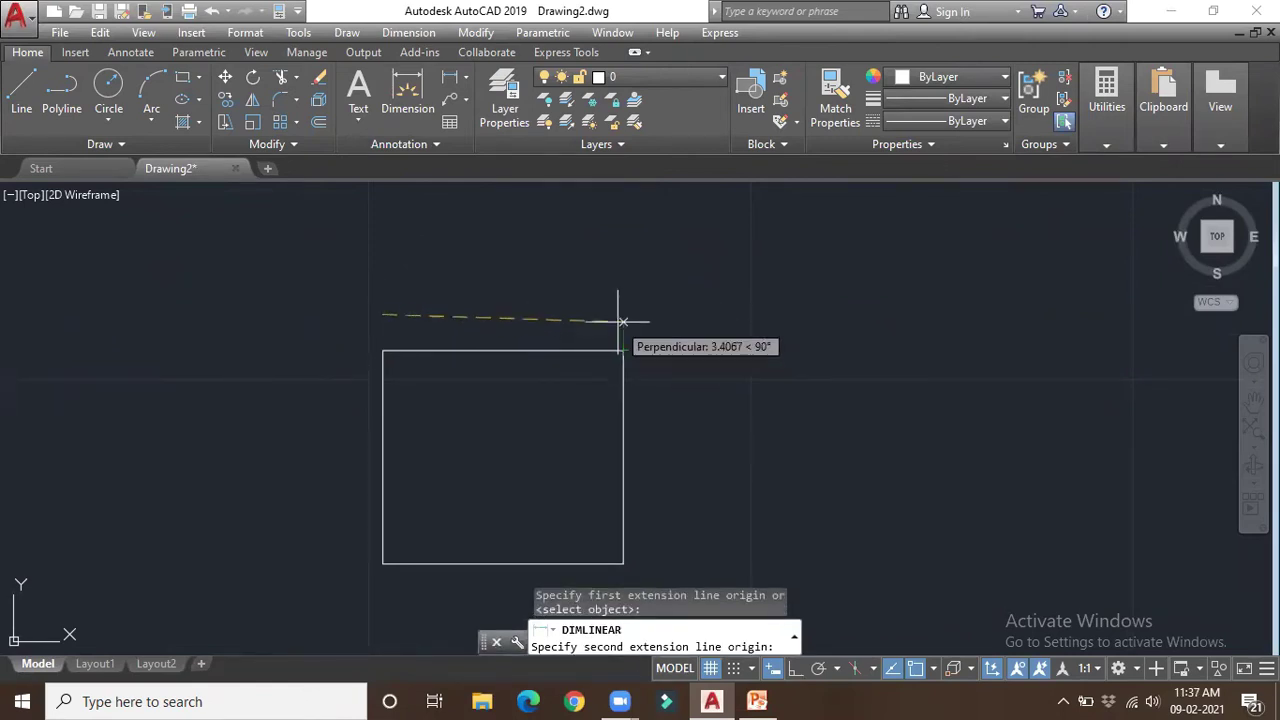
click(622, 310)
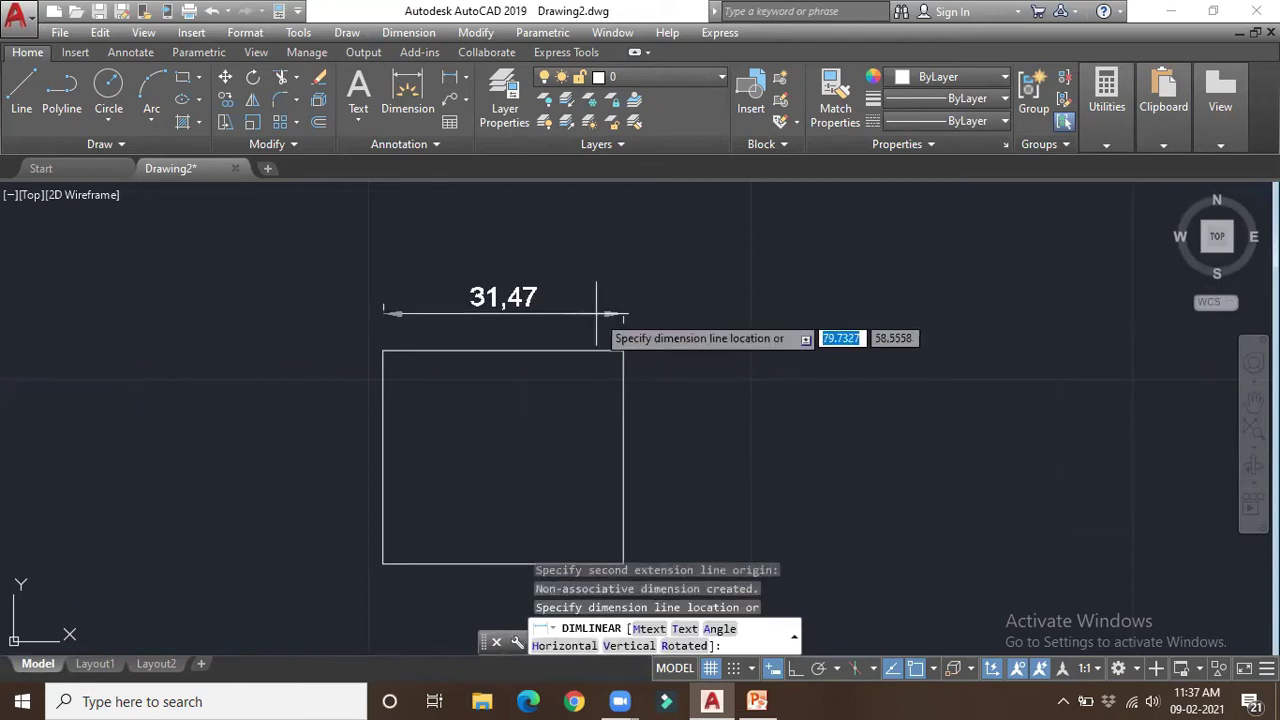
click(597, 313)
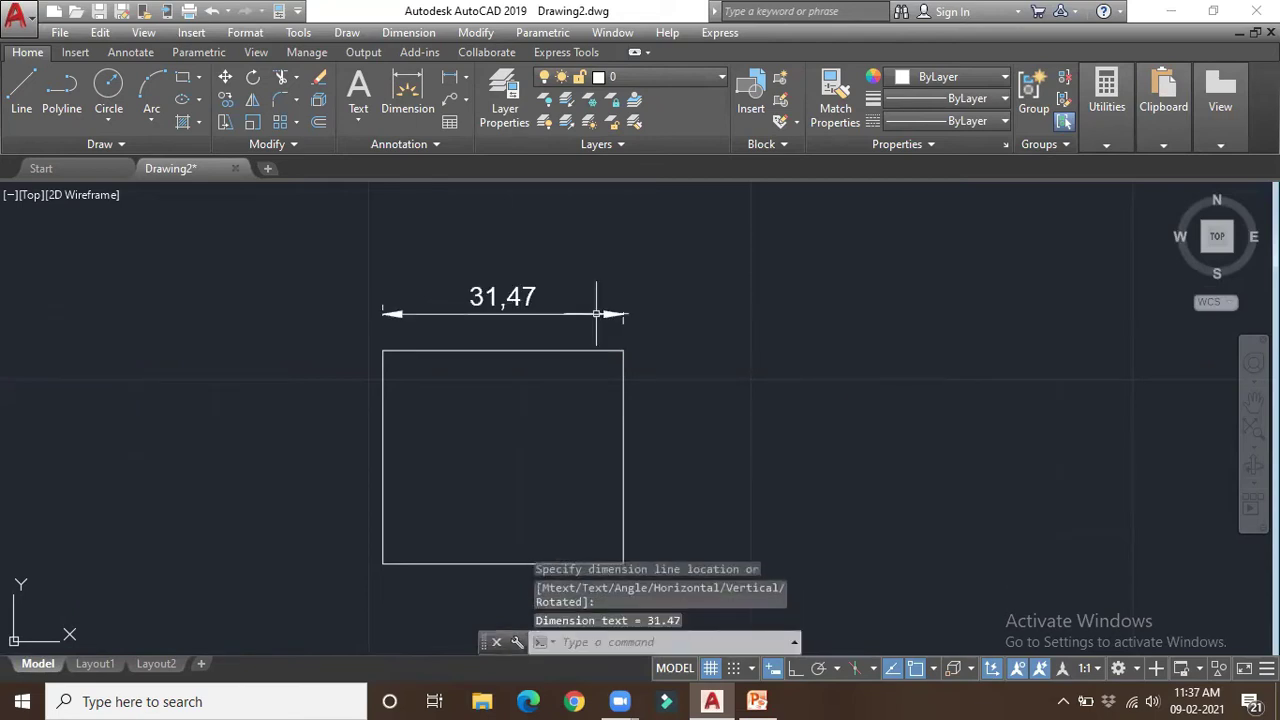
Create a new layer in the layer manager and name it A.
click(510, 115)
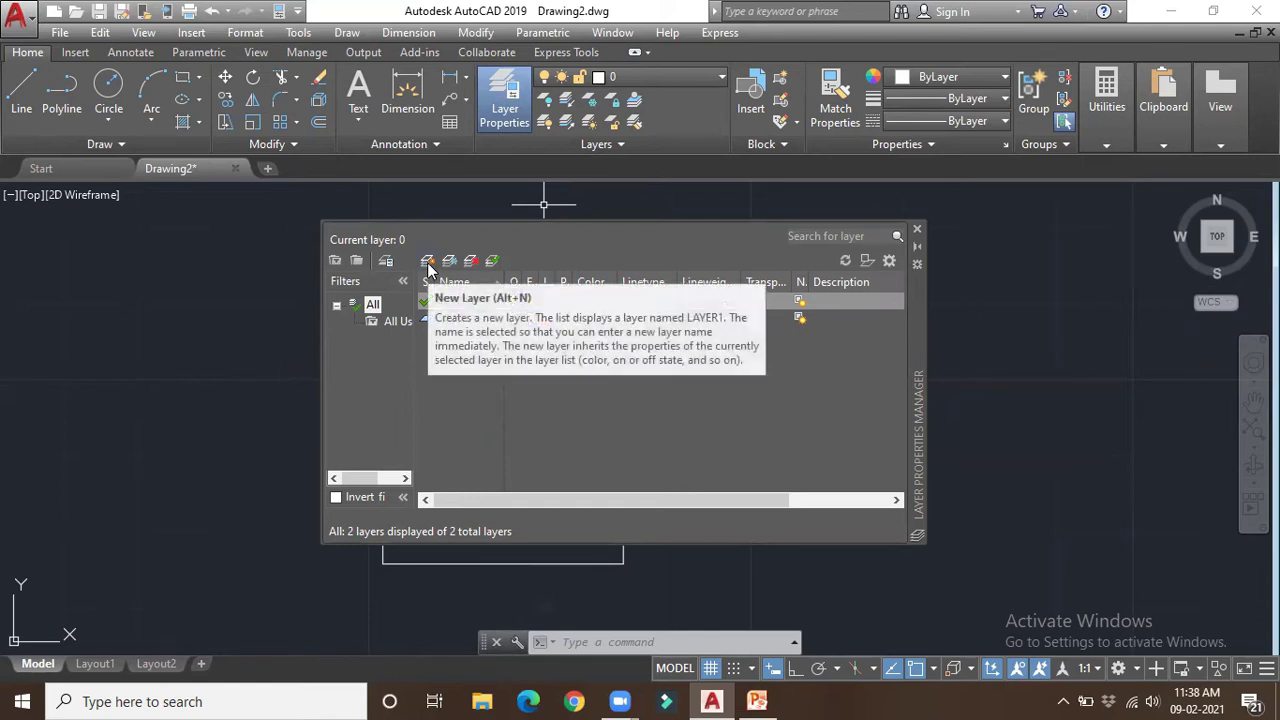
click(428, 265)
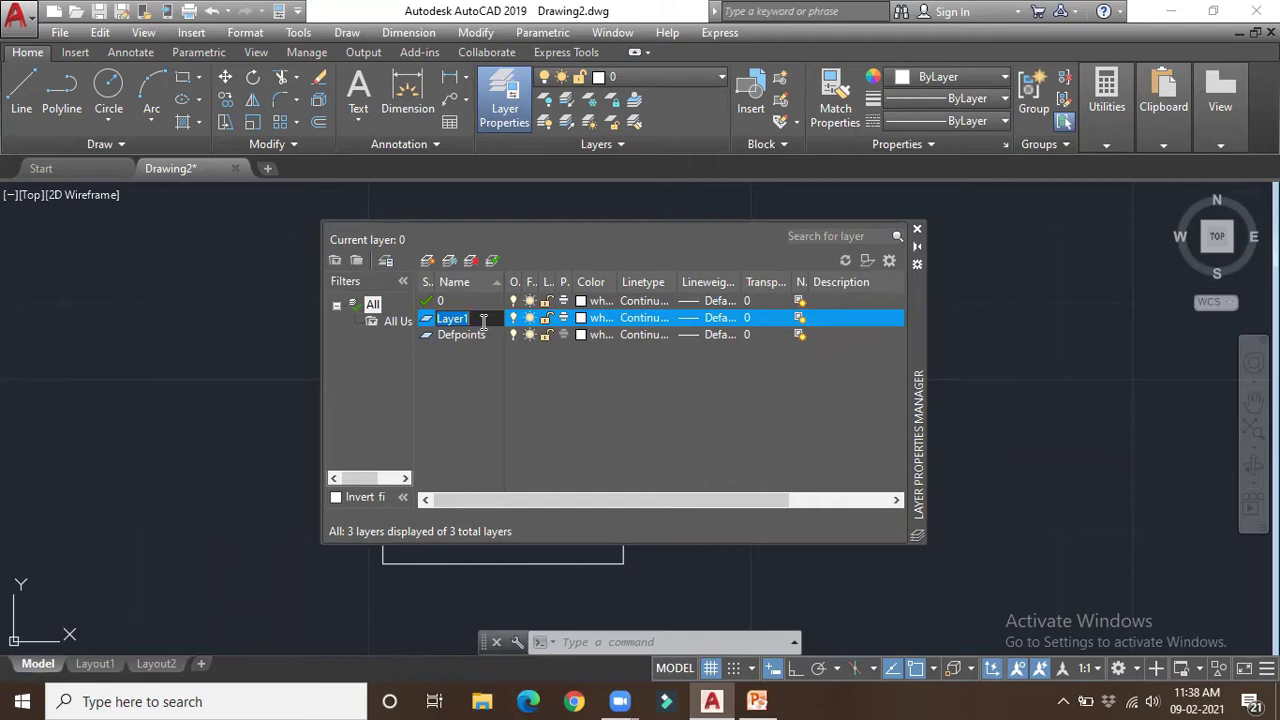
text(a)
key(BackSpace)
text(A)
key(Return)
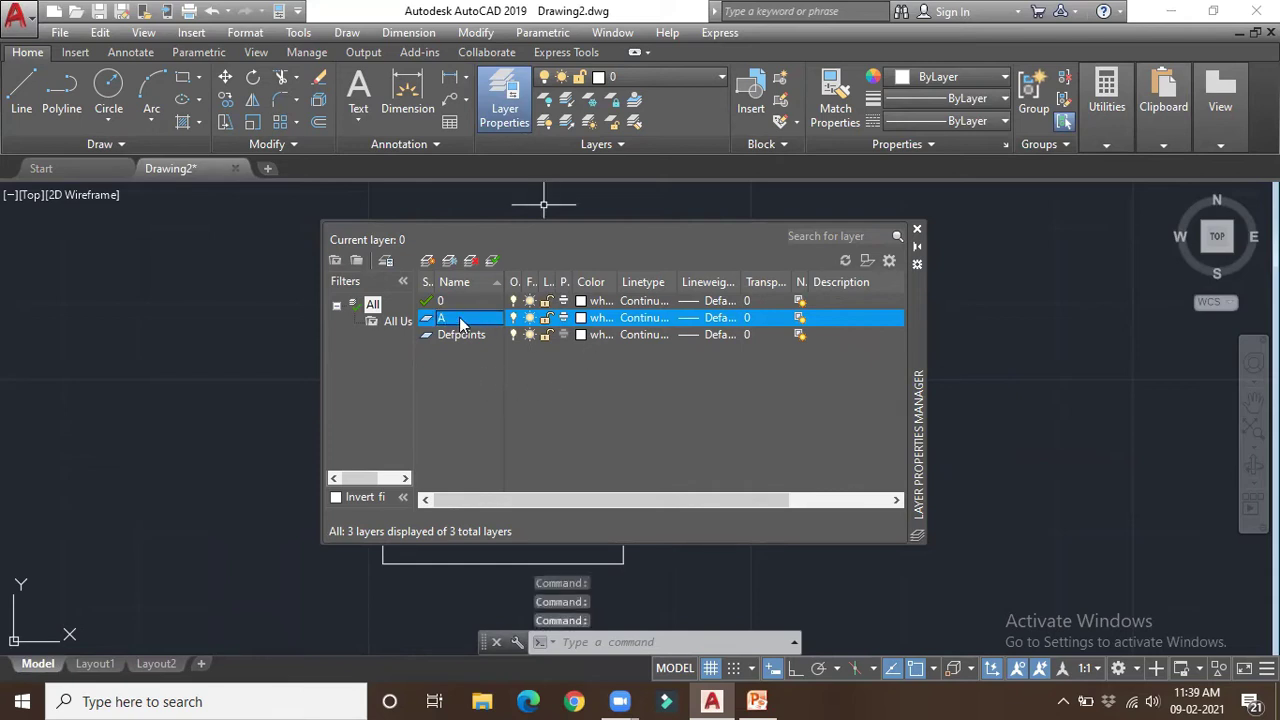
Set the colour of layer A to purple, index colour 200.
click(600, 320)
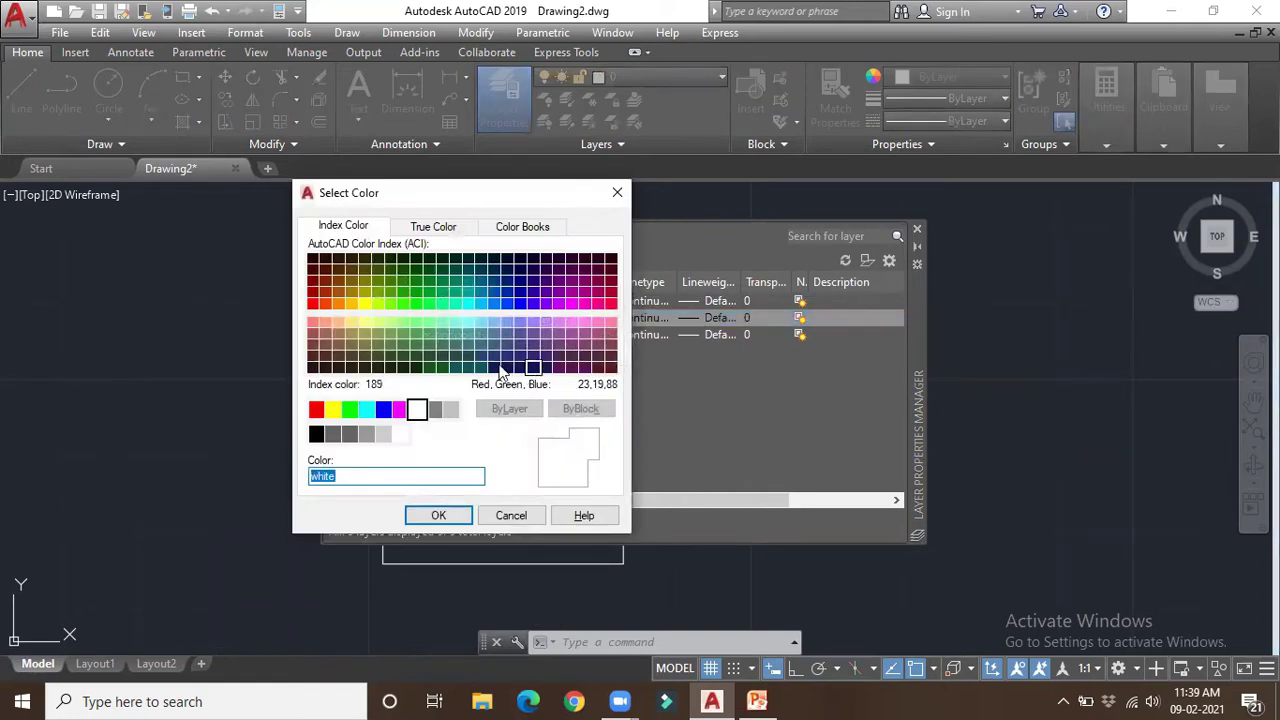
click(558, 304)
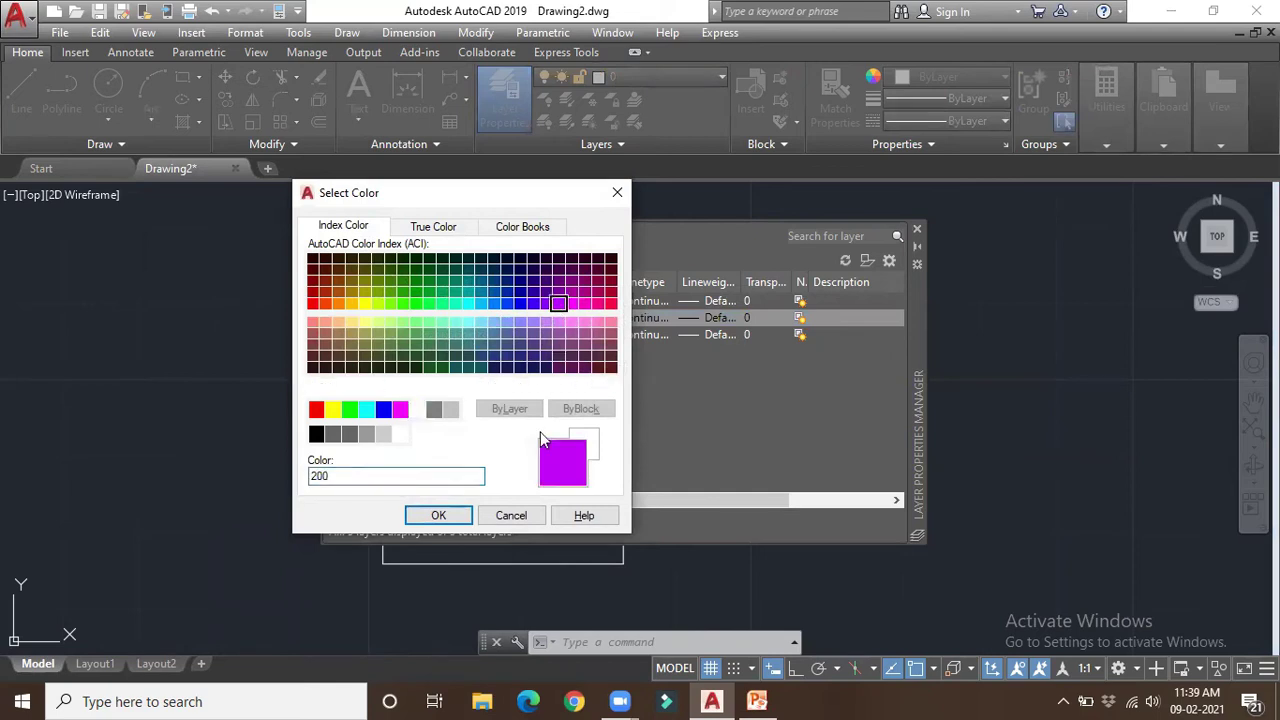
click(437, 515)
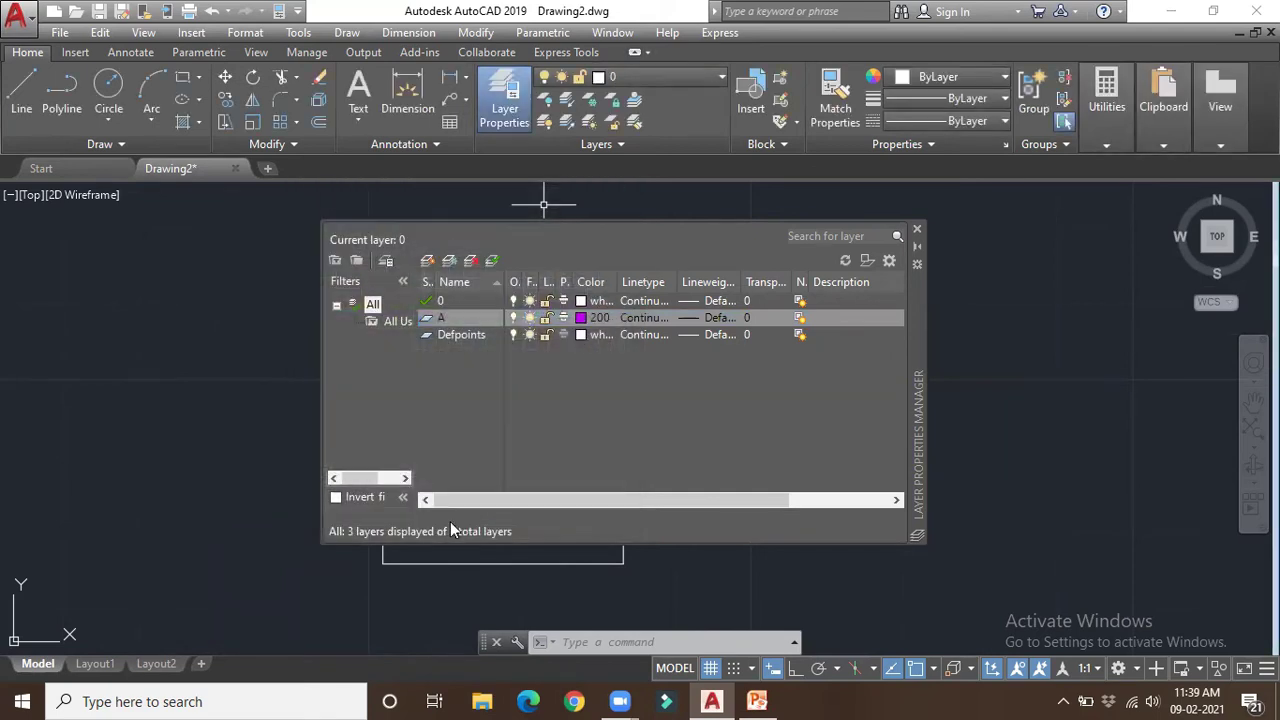
Load the ACAD_ISO03W100 (ISO dash space) linetype and assign it to layer A.
click(660, 318)
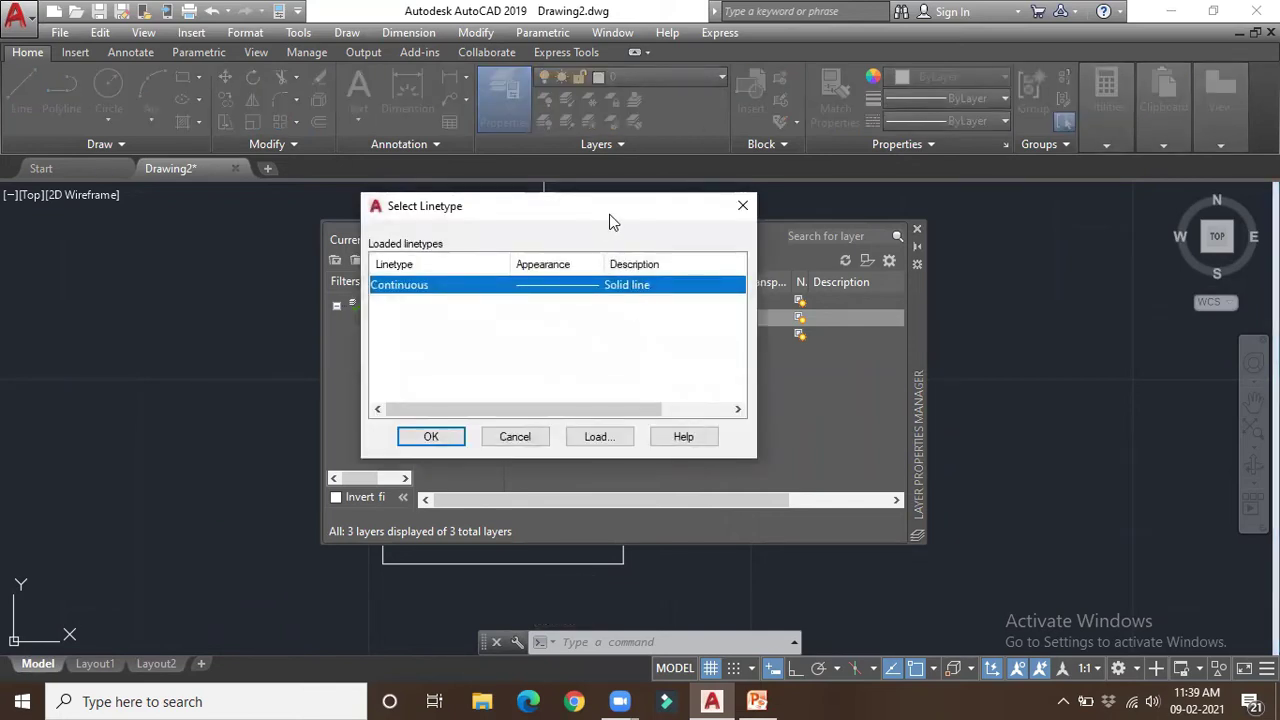
drag(612, 221, 736, 242)
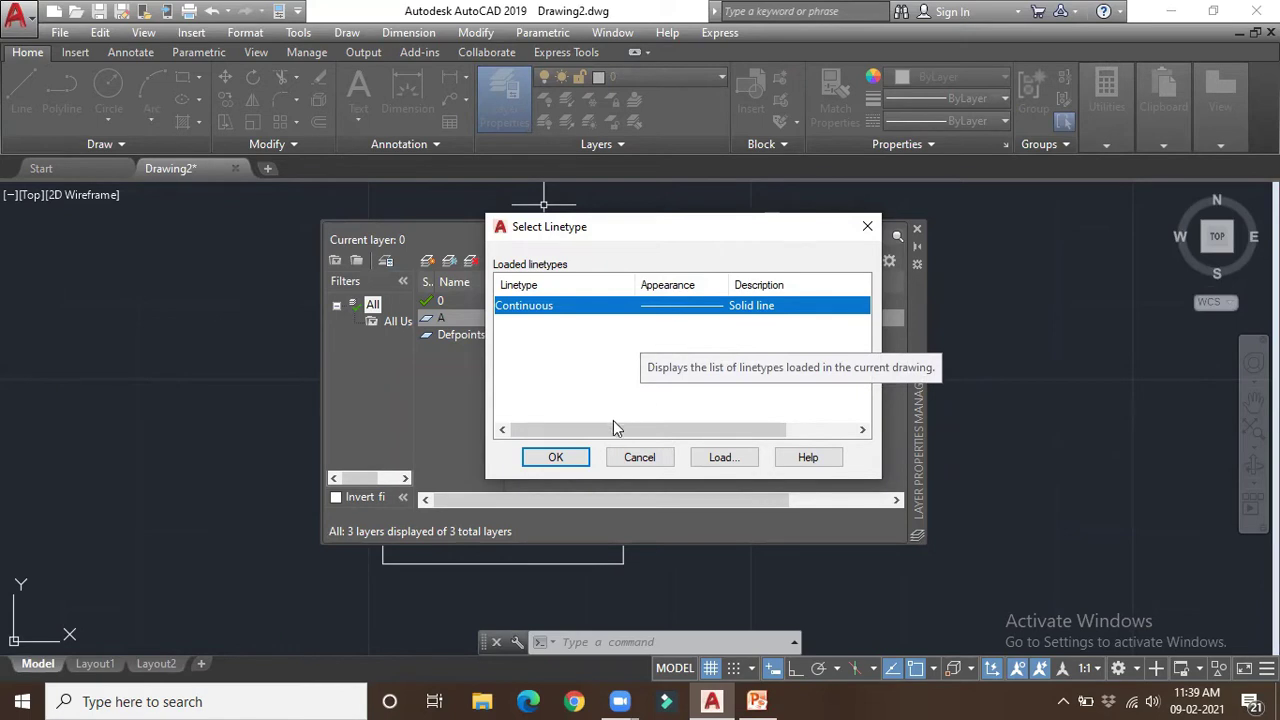
click(714, 459)
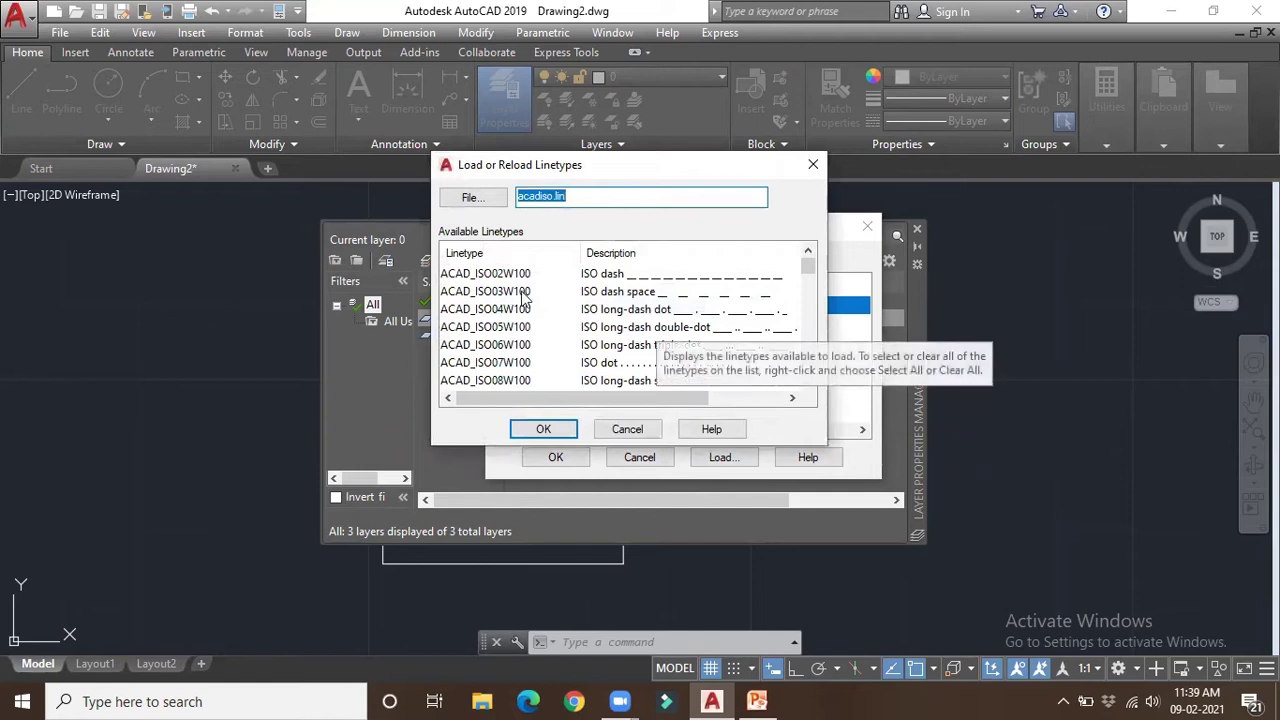
click(597, 291)
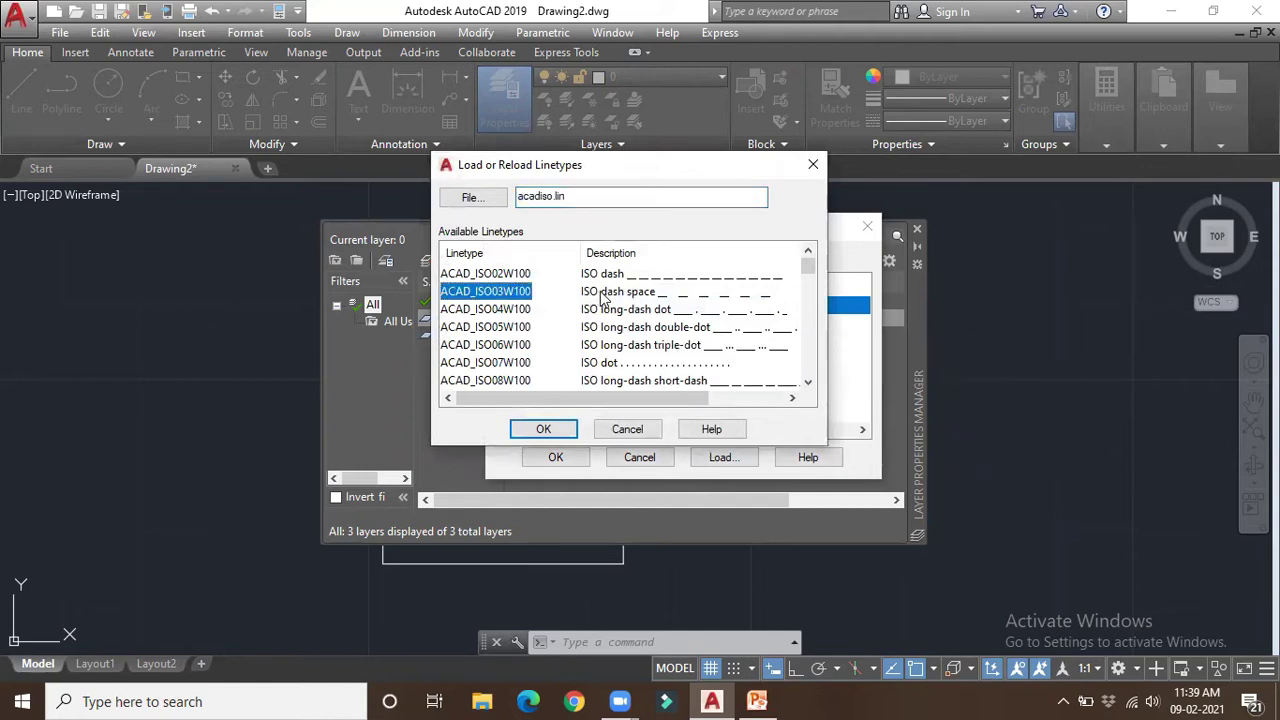
click(545, 429)
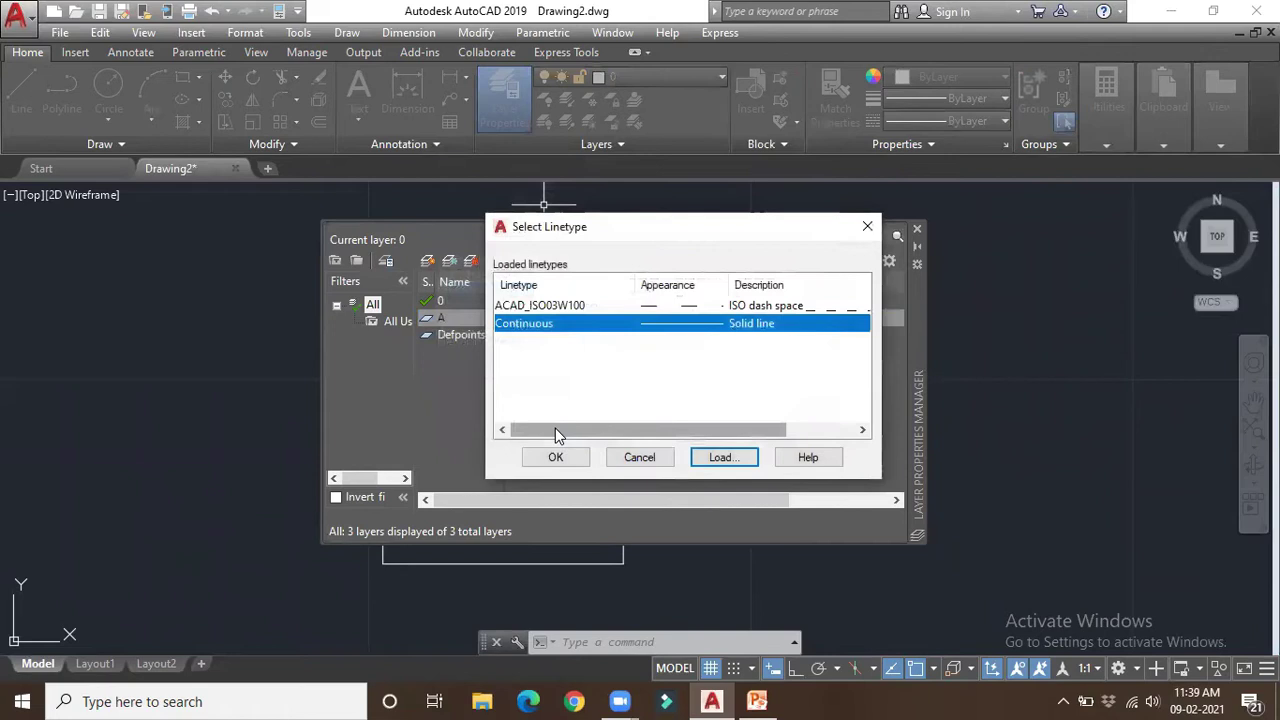
click(568, 305)
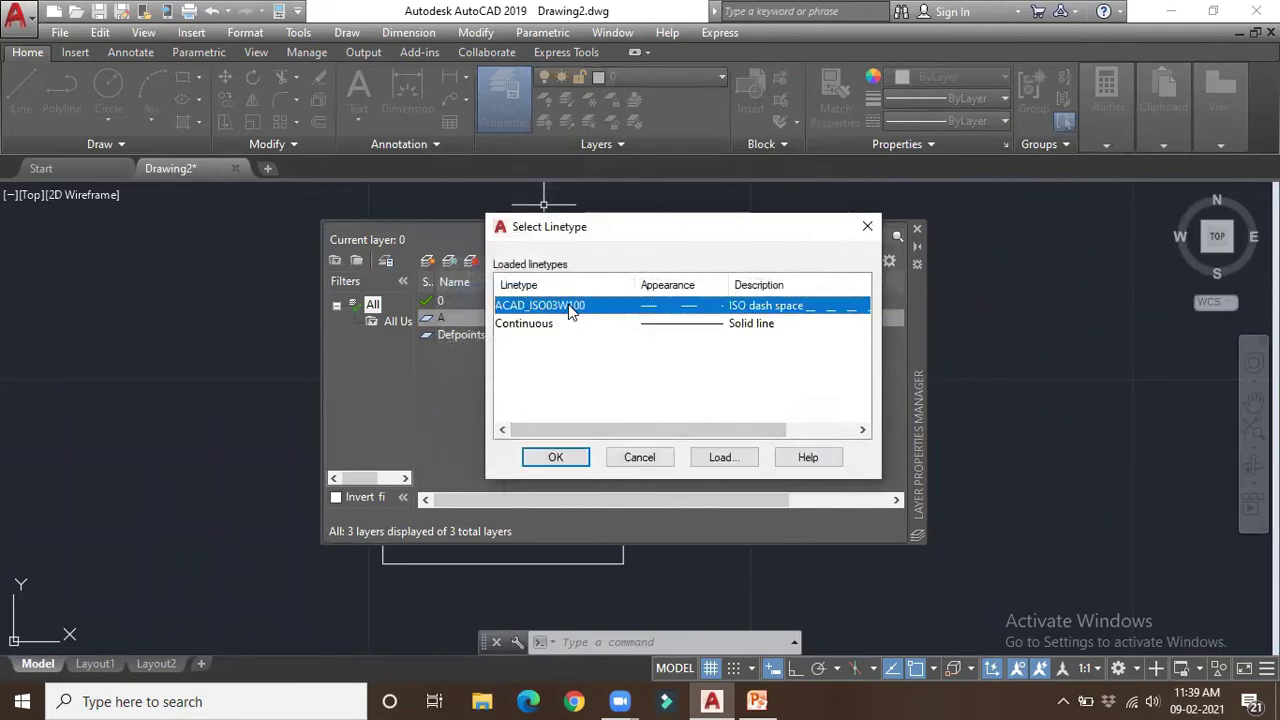
click(556, 457)
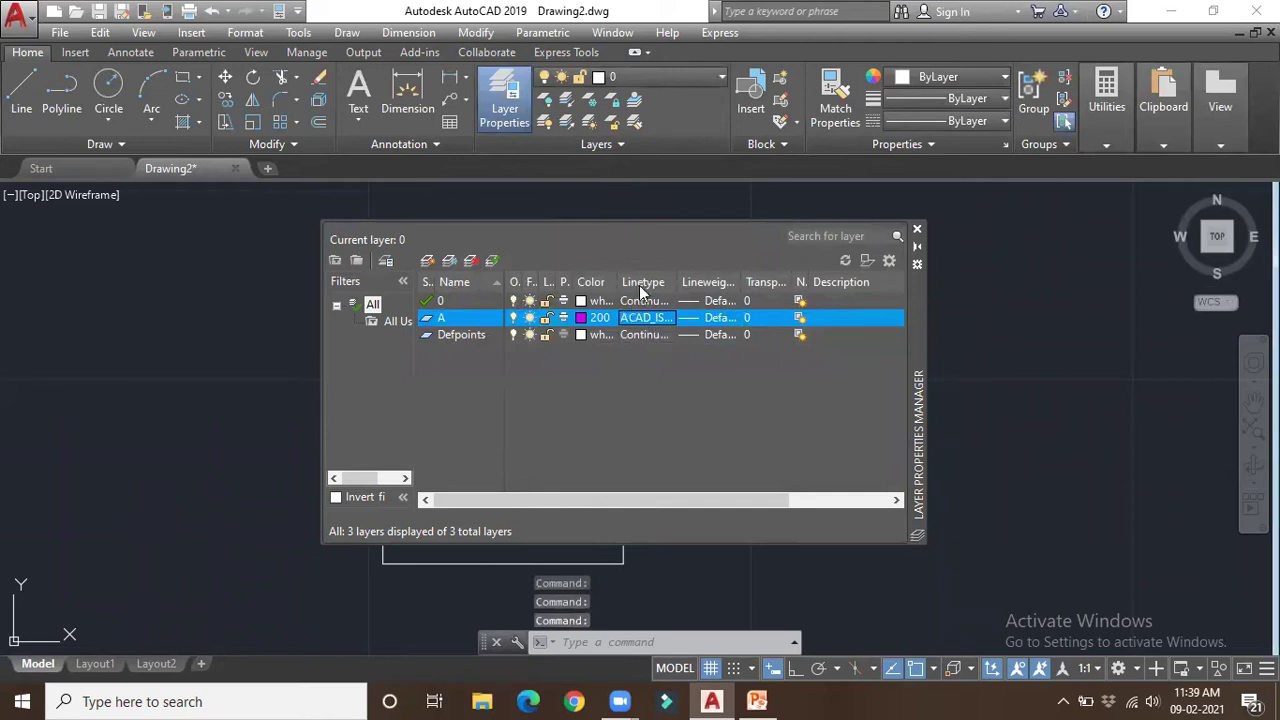
Look through the available lineweights for layer A, try 0.09 mm, and keep the Default lineweight.
click(717, 318)
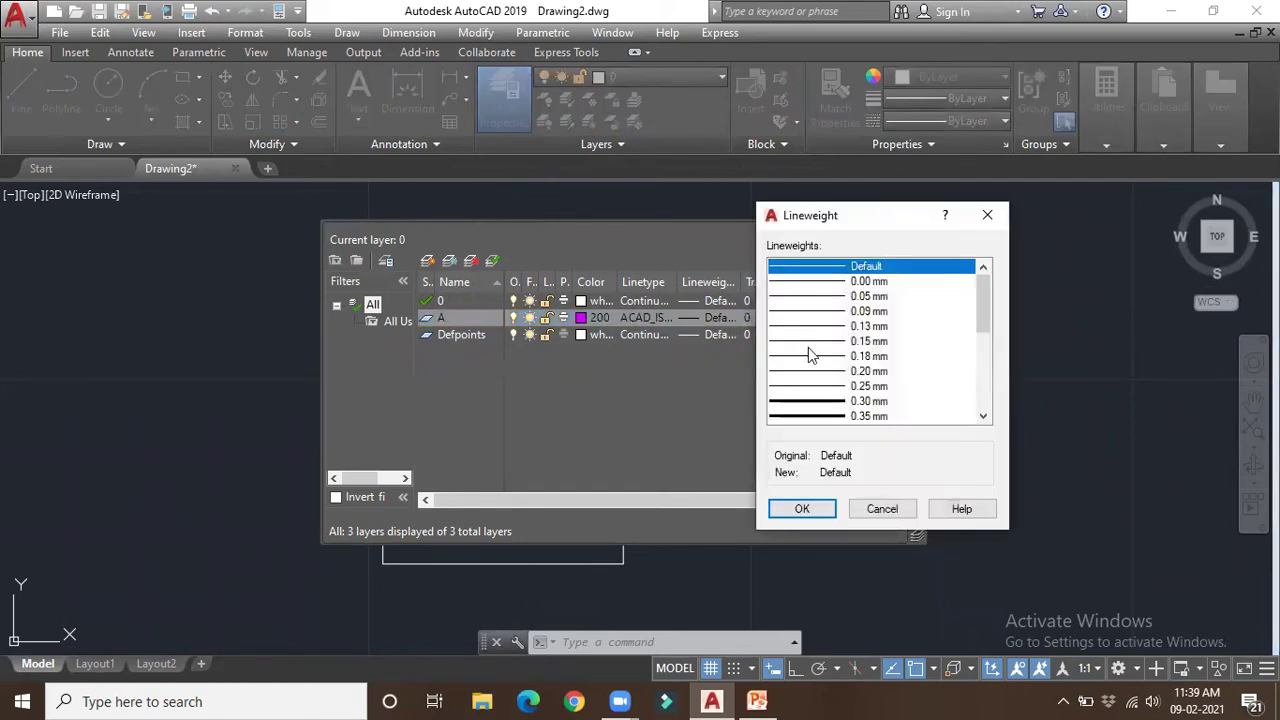
scroll(812, 350, down, 2)
scroll(815, 355, down, 3)
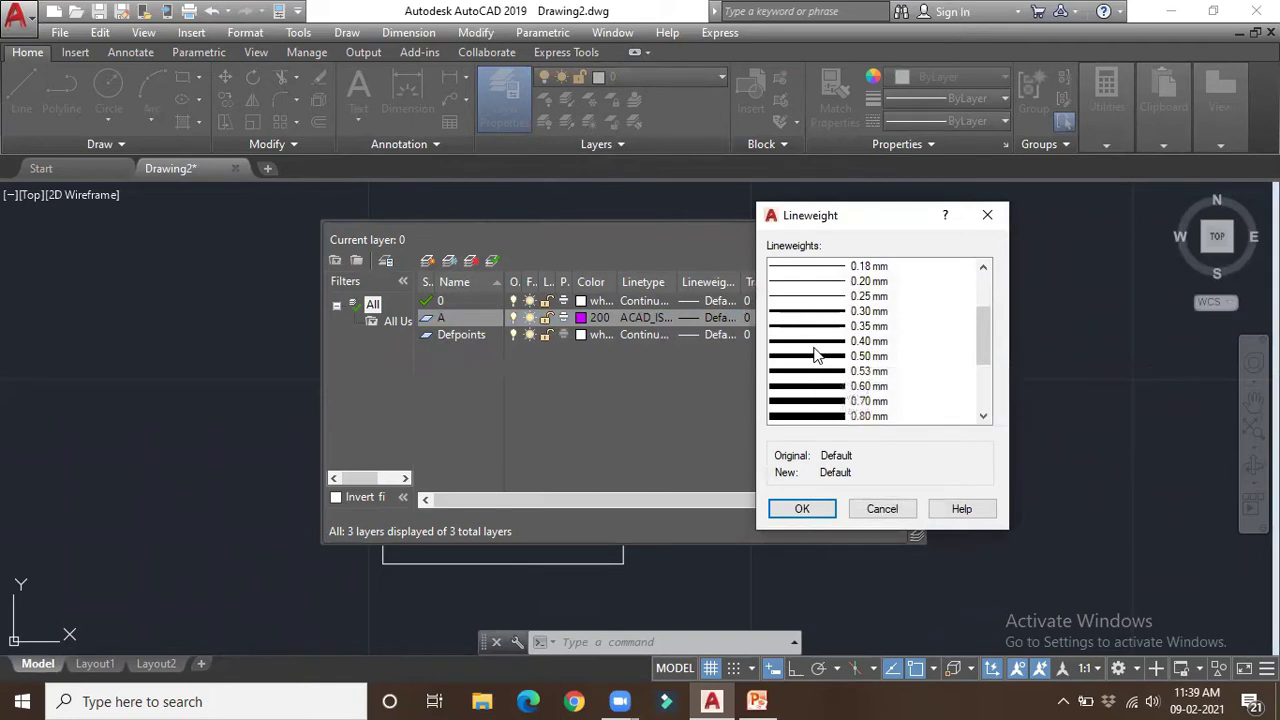
scroll(830, 350, down, 1)
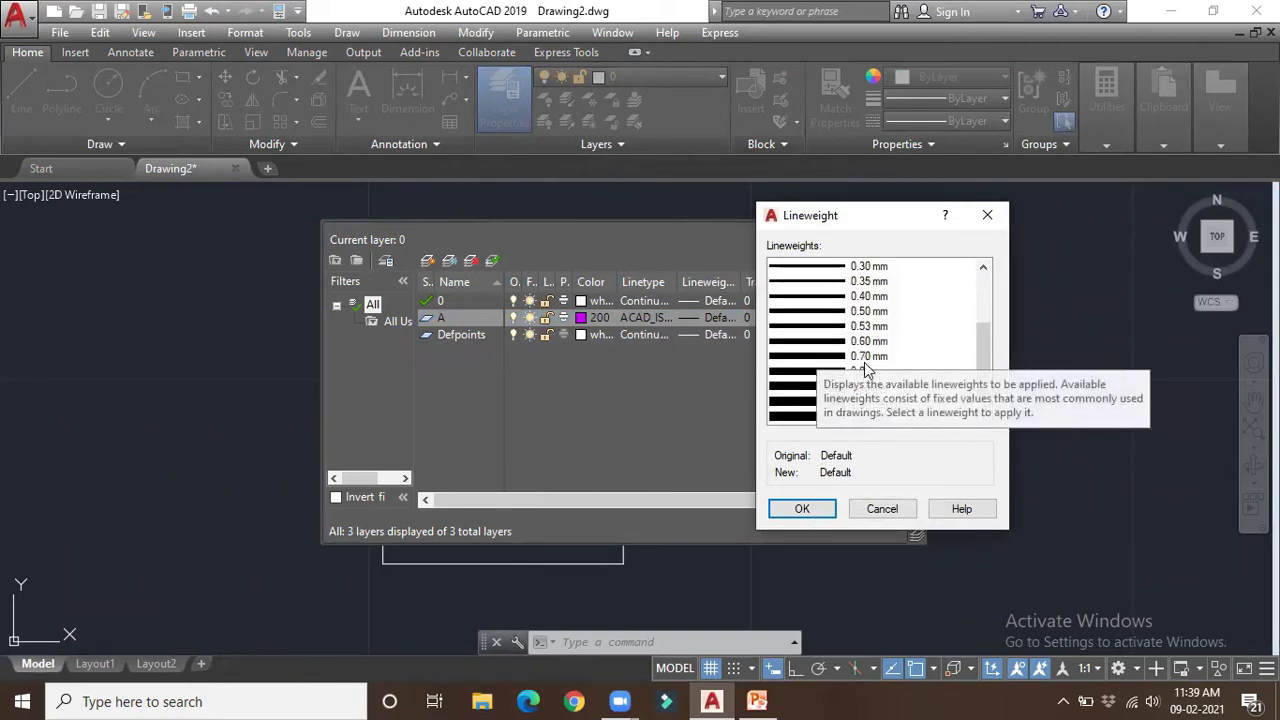
scroll(864, 362, up, 2)
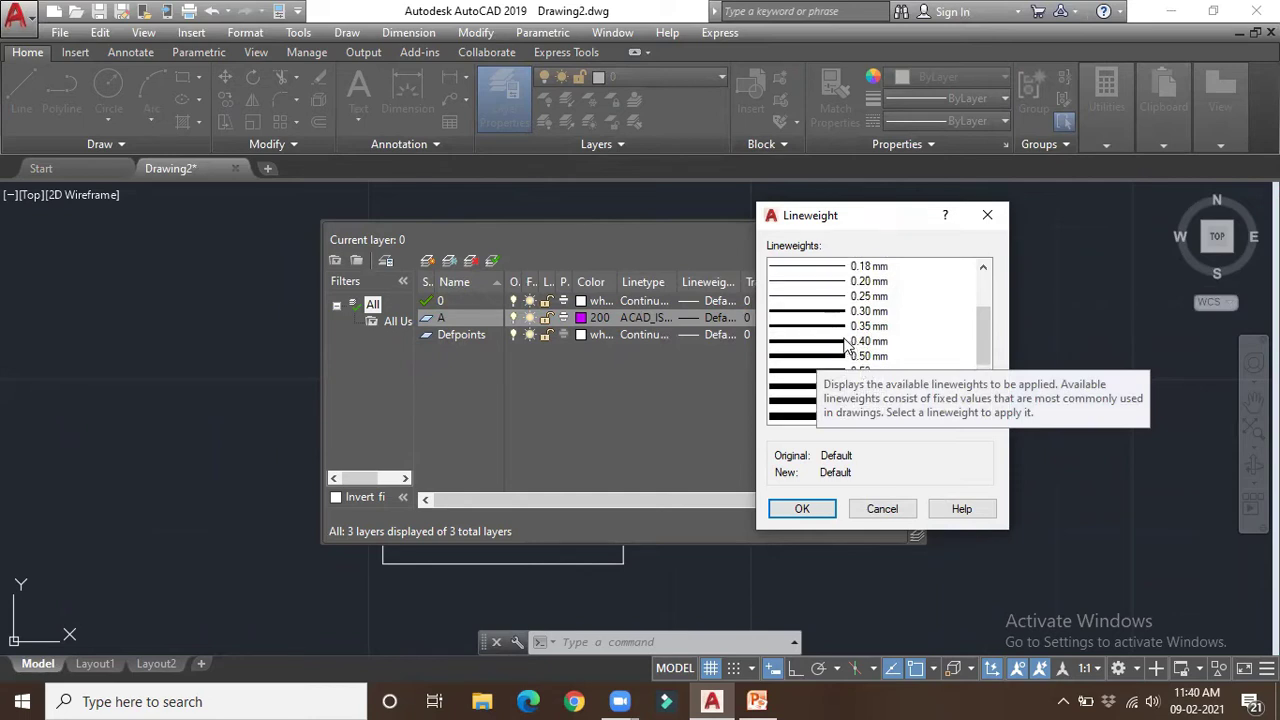
scroll(855, 345, up, 2)
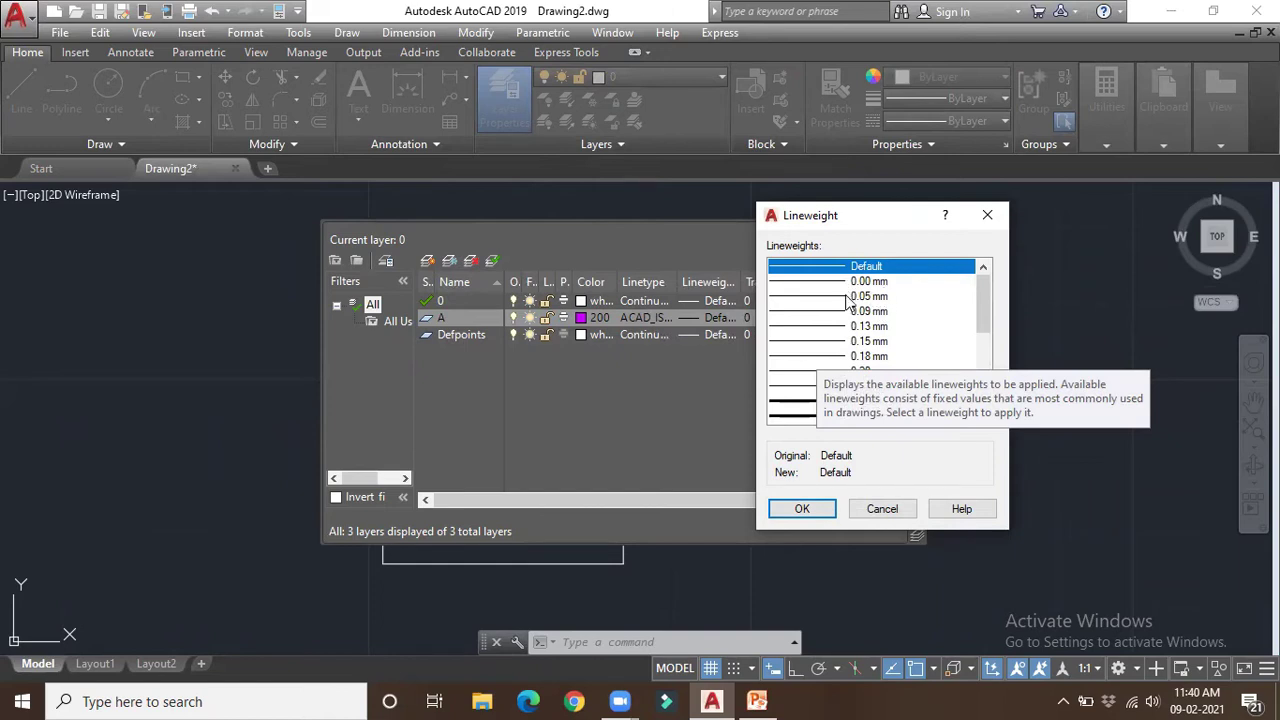
click(834, 356)
click(835, 312)
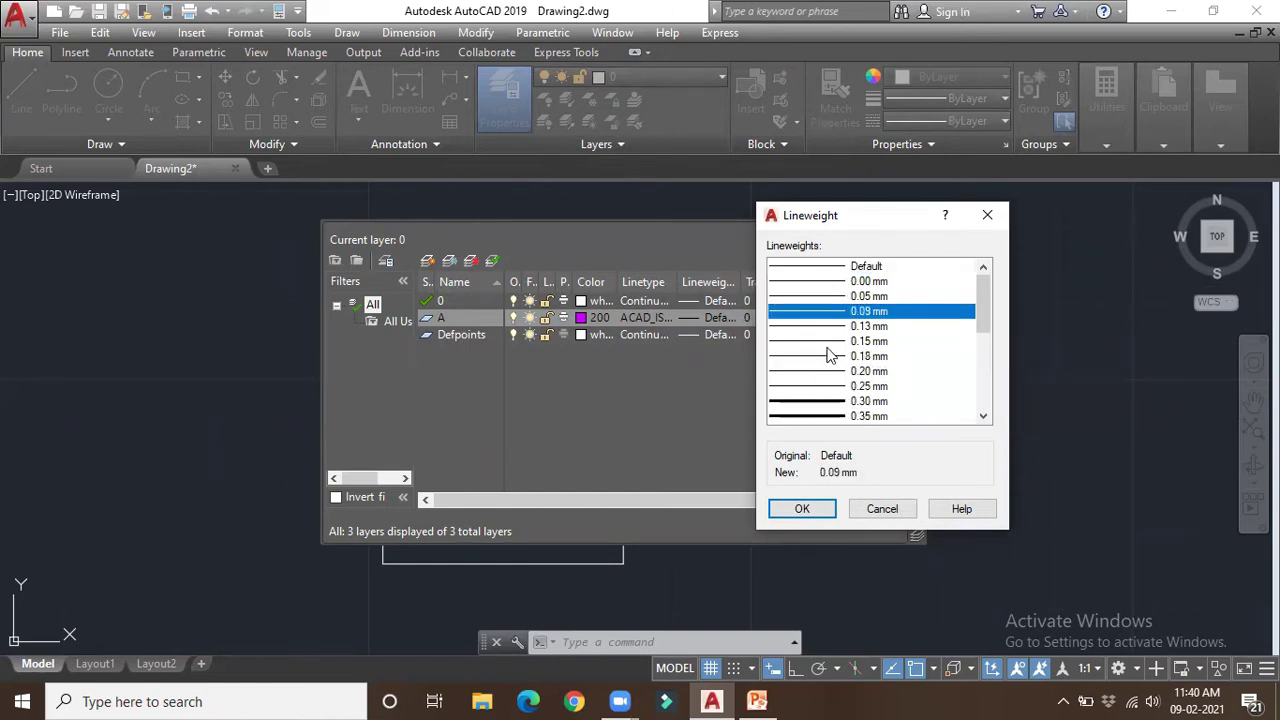
click(828, 356)
click(834, 270)
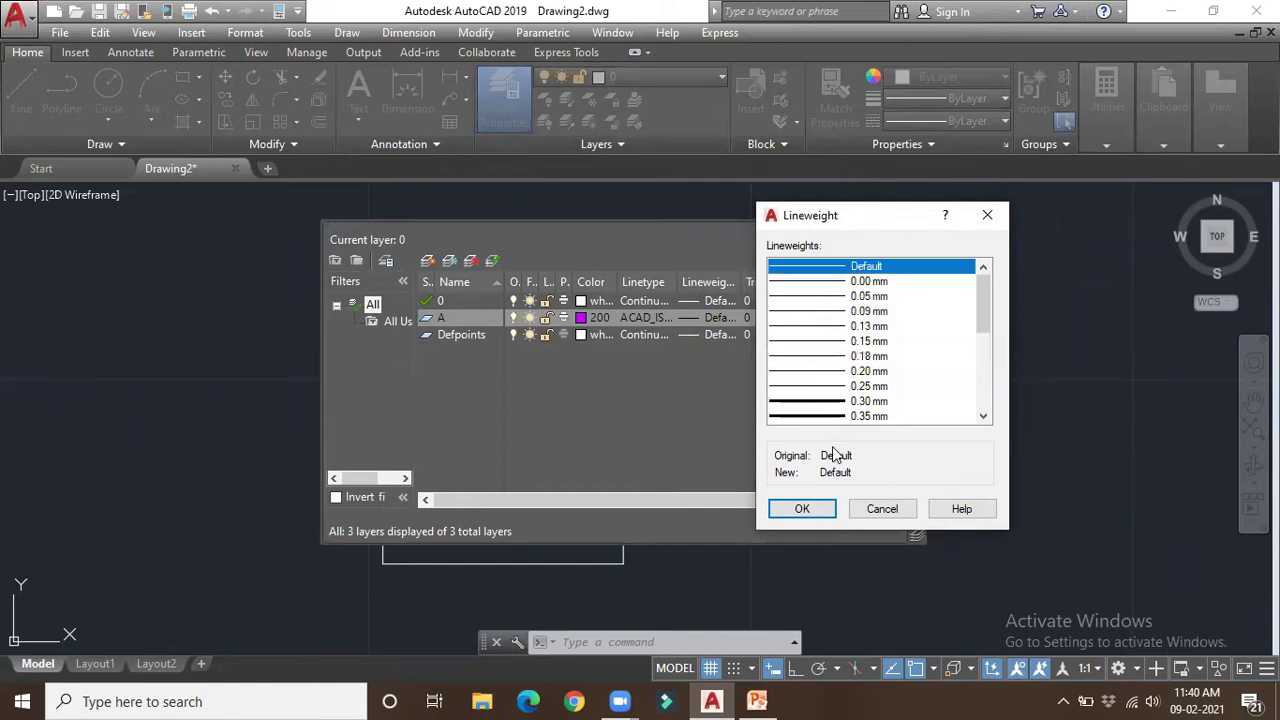
click(802, 510)
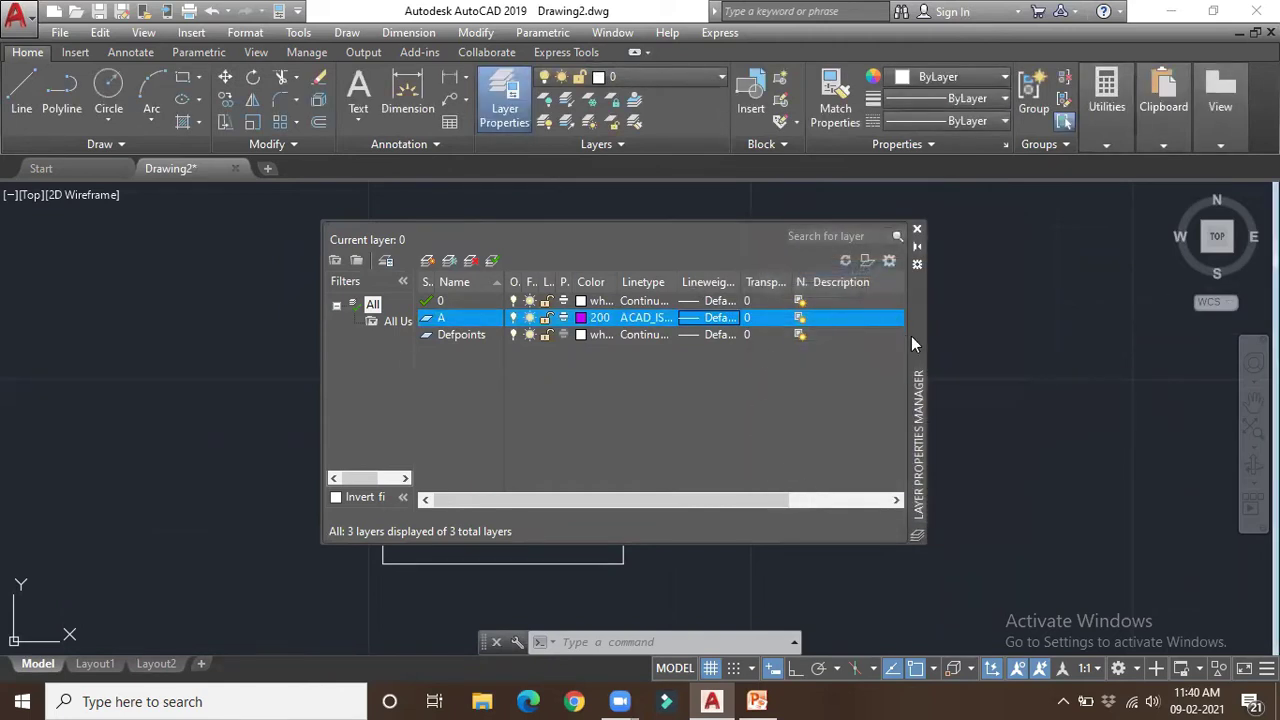
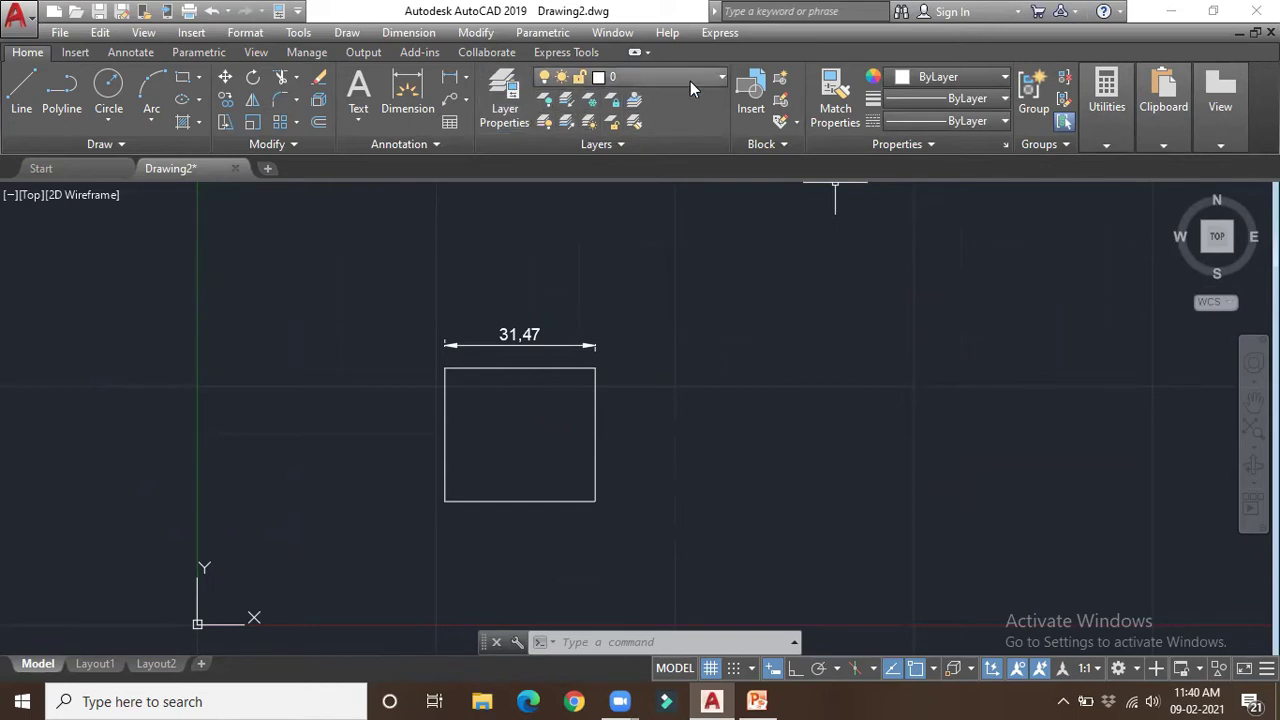
Make Layer1 the current layer and draw a circle of radius about 23.5 beside the dimensioned square.
click(723, 78)
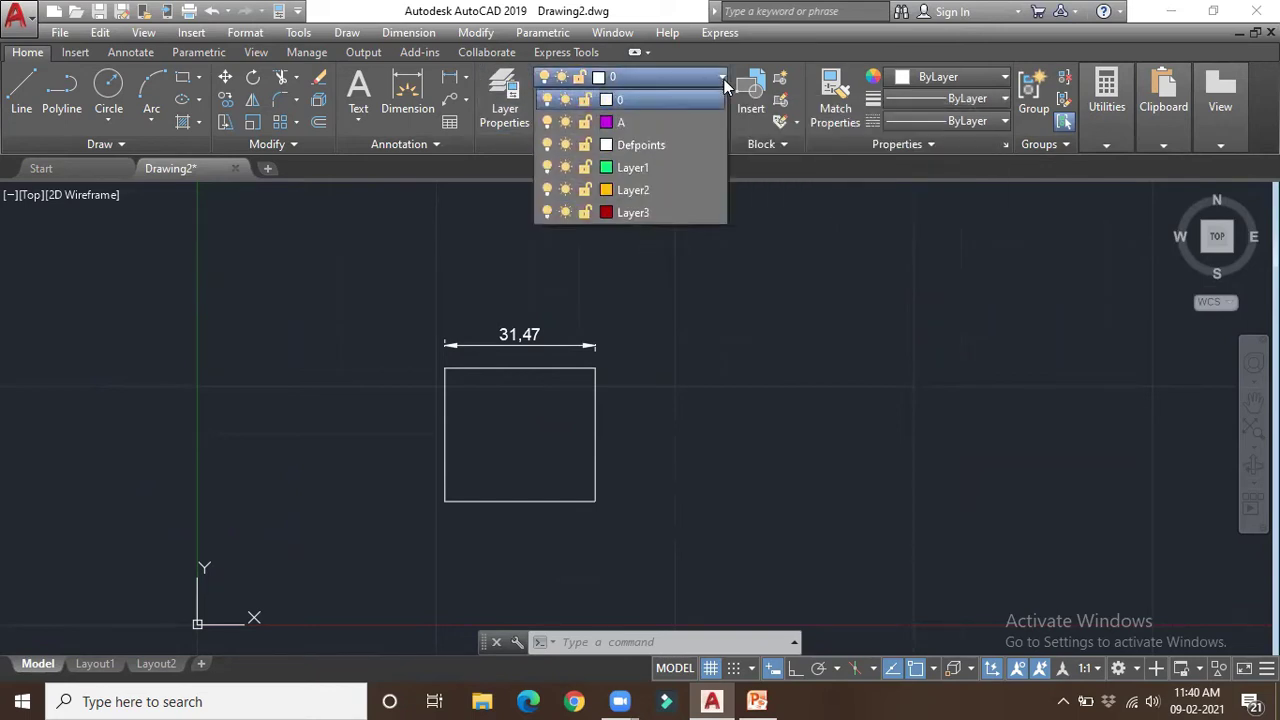
click(672, 168)
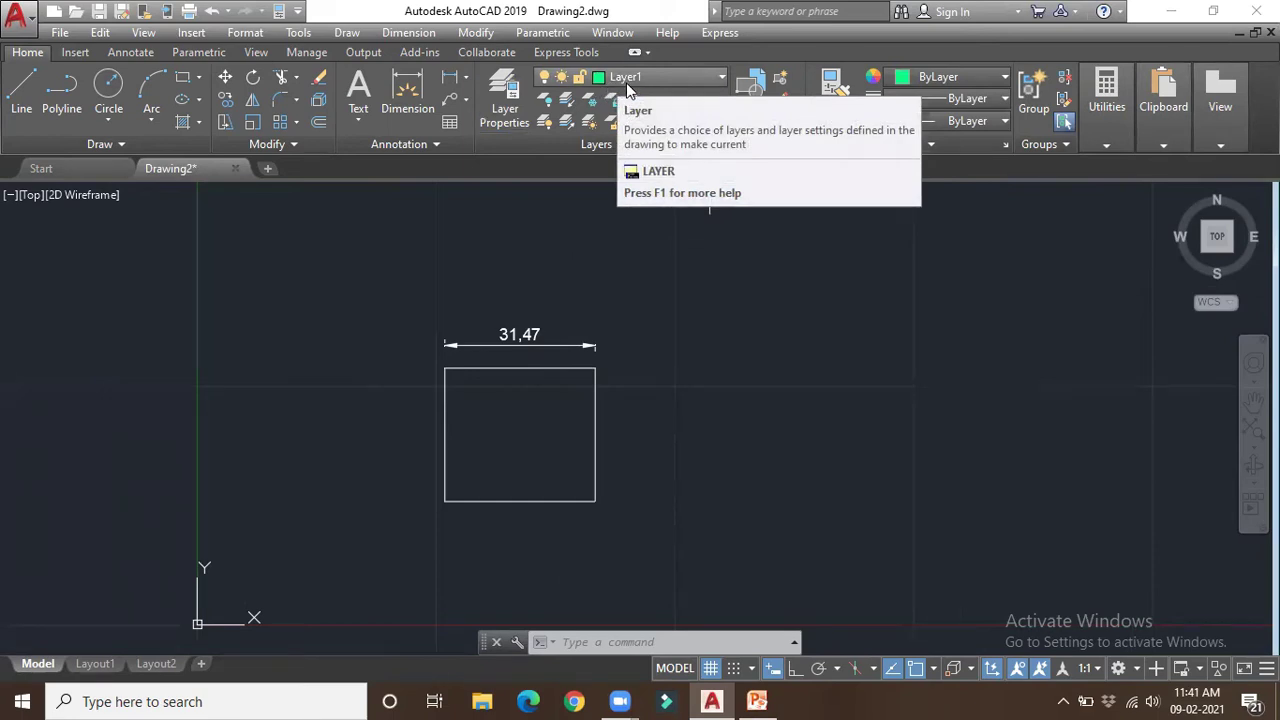
click(109, 90)
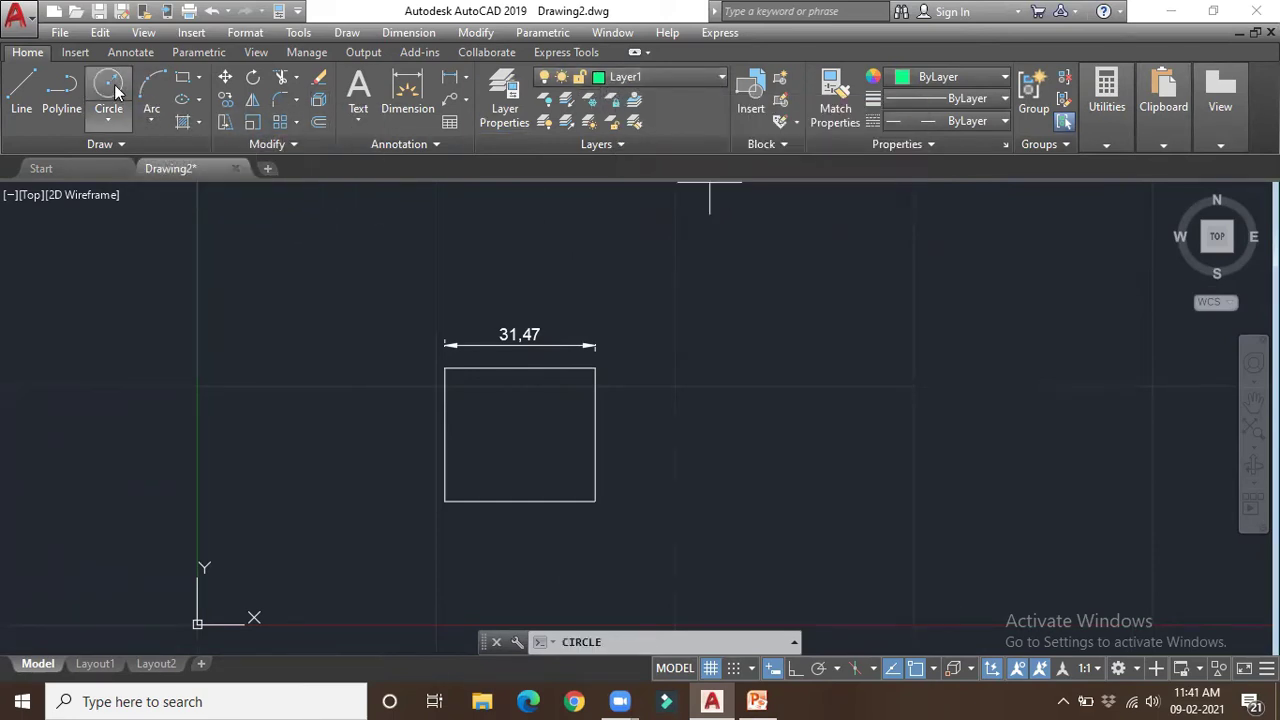
click(729, 357)
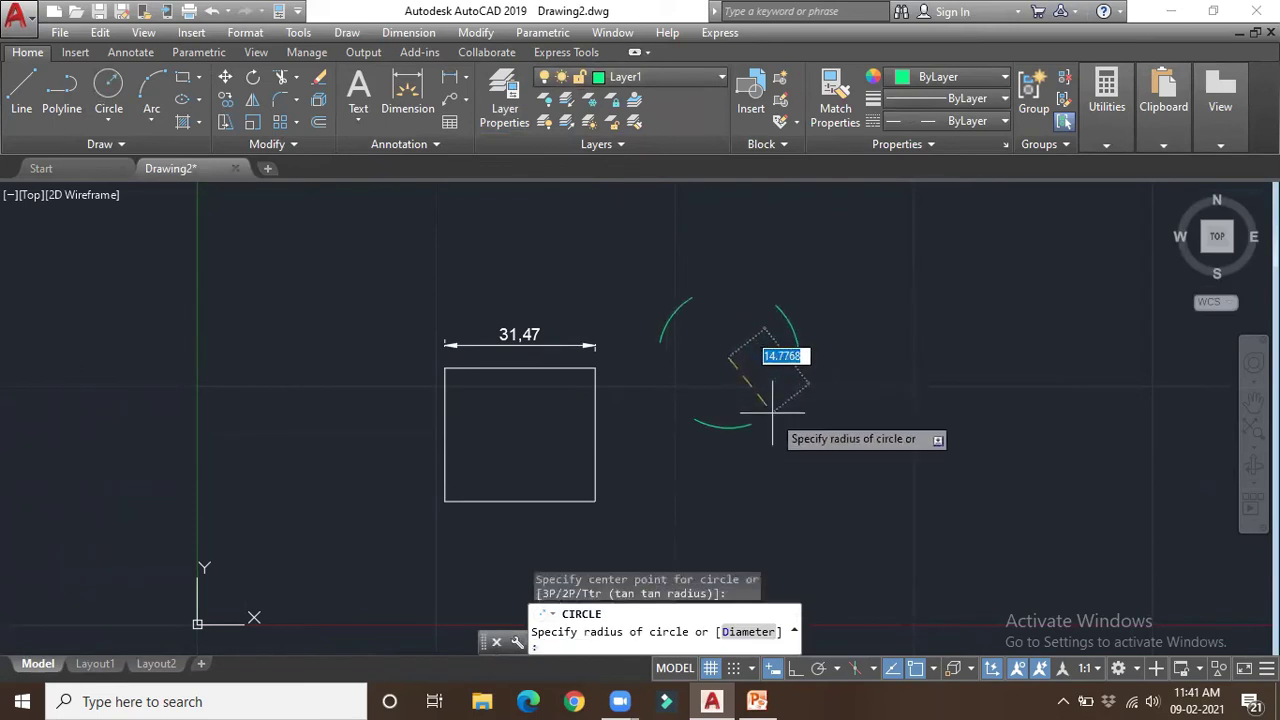
click(786, 452)
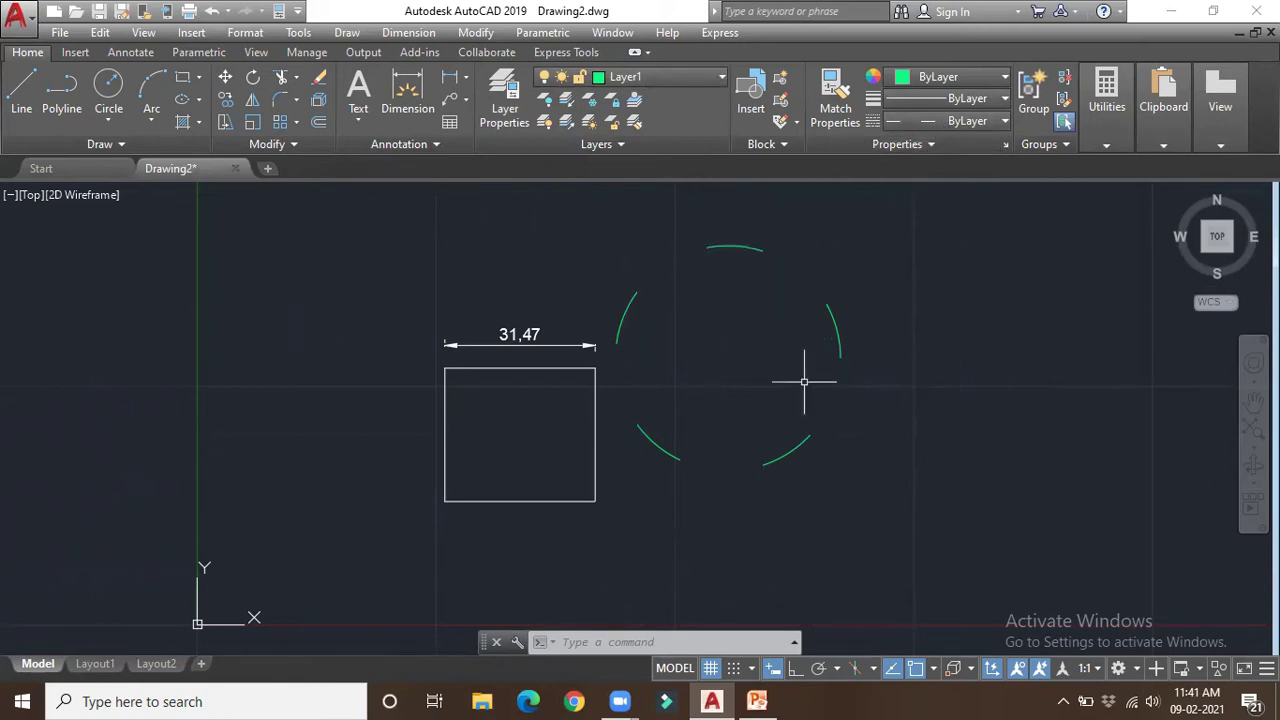
Assign the Continuous linetype to layers Layer2, Layer3 and A in the layer manager, and close the manager.
click(520, 105)
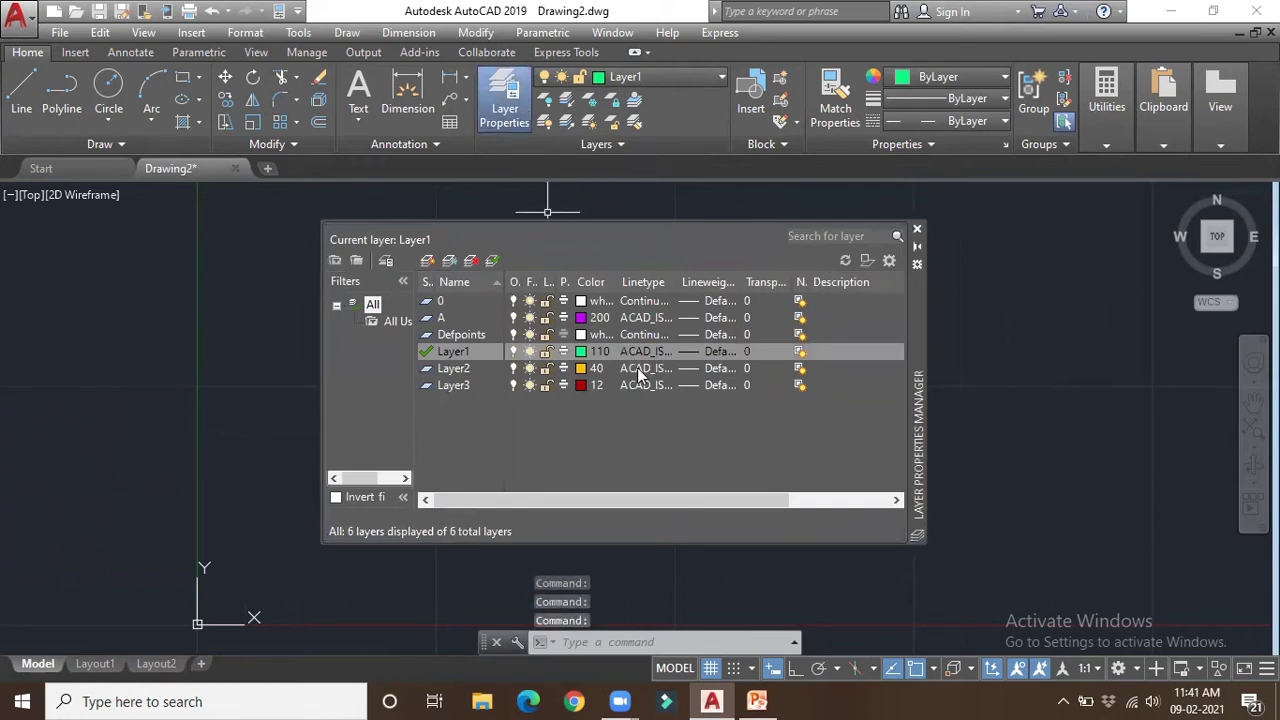
click(639, 369)
click(562, 330)
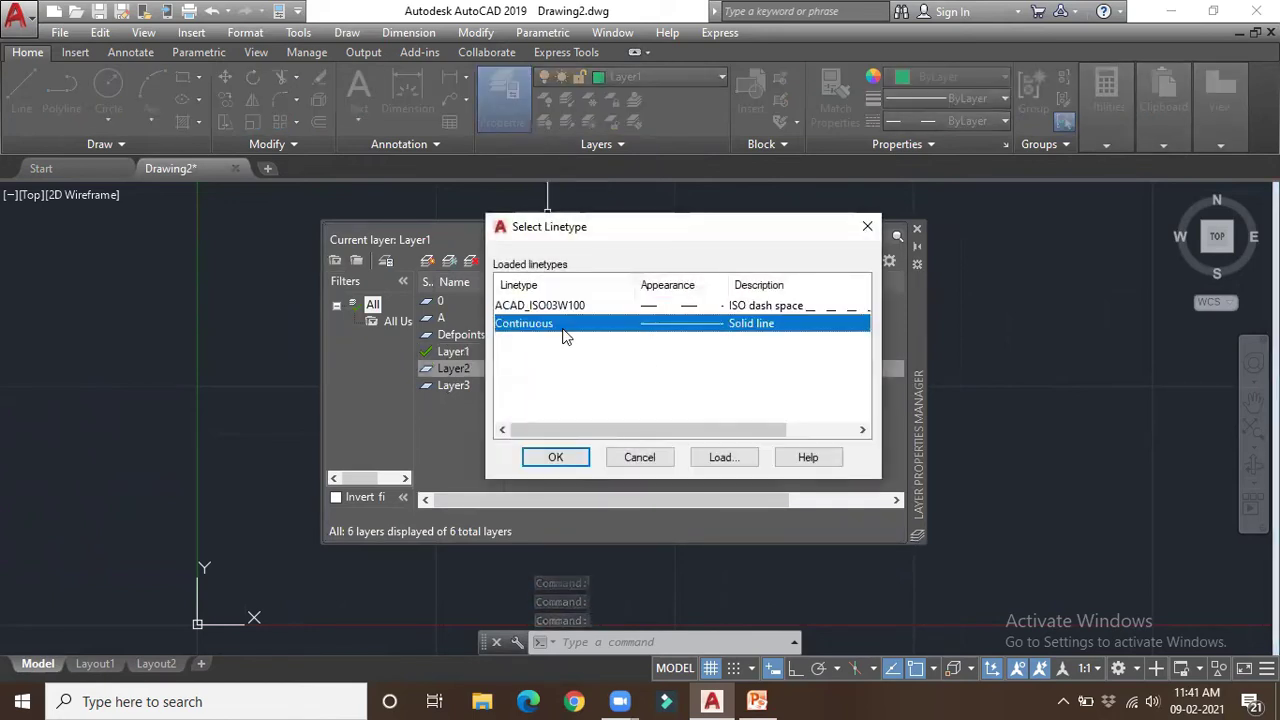
click(570, 452)
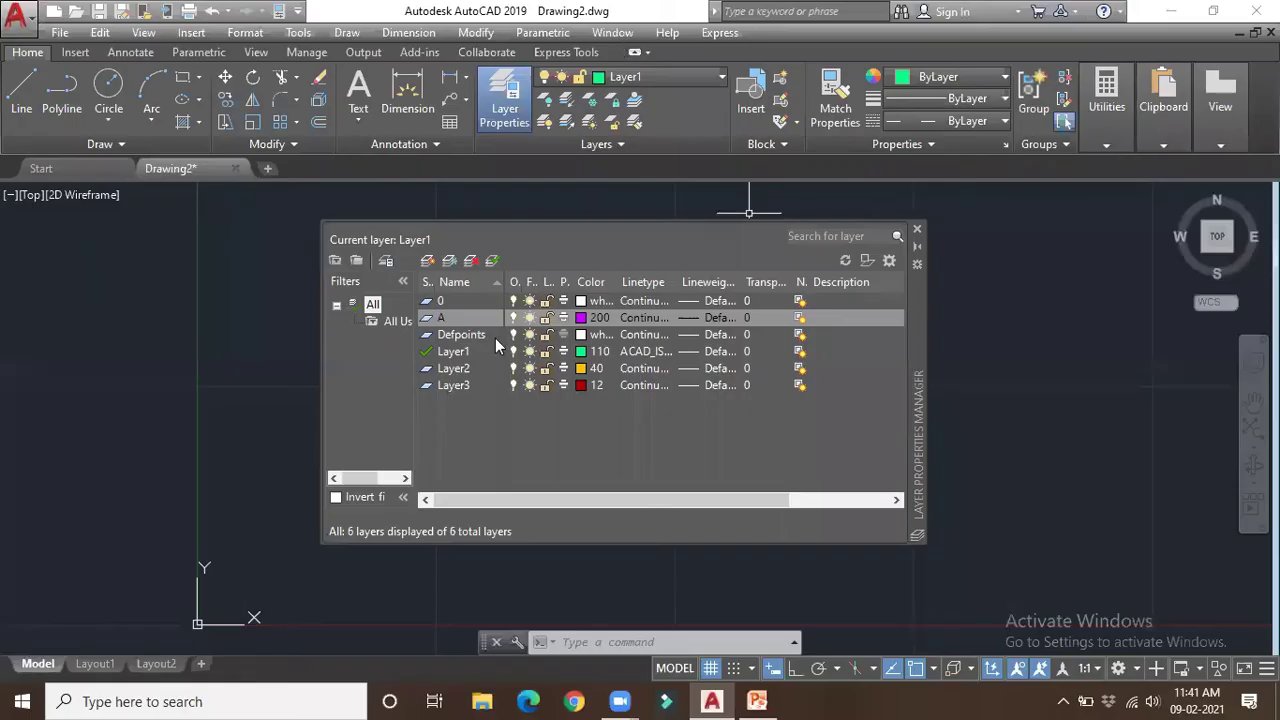
click(916, 233)
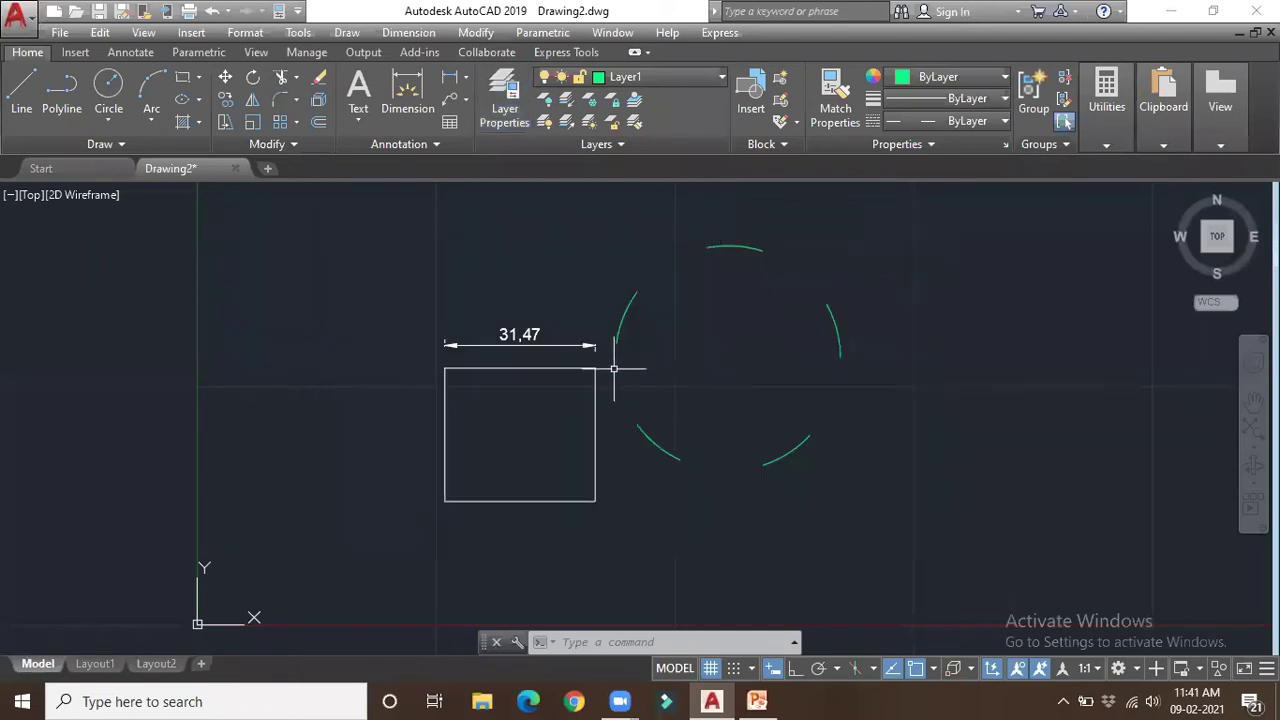
Make layer A current and draw a circle of radius about 26.2 above and to the right of the dashed green circle.
scroll(607, 378, down, 5)
scroll(700, 341, up, 4)
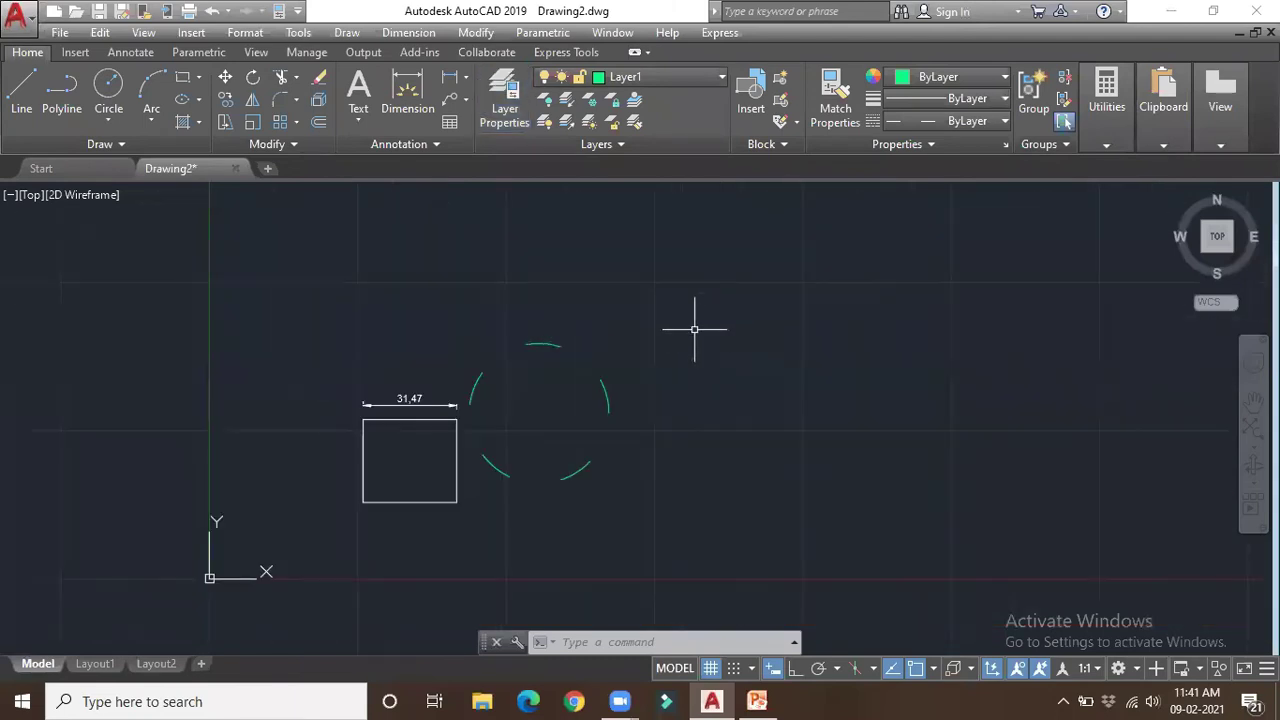
click(703, 79)
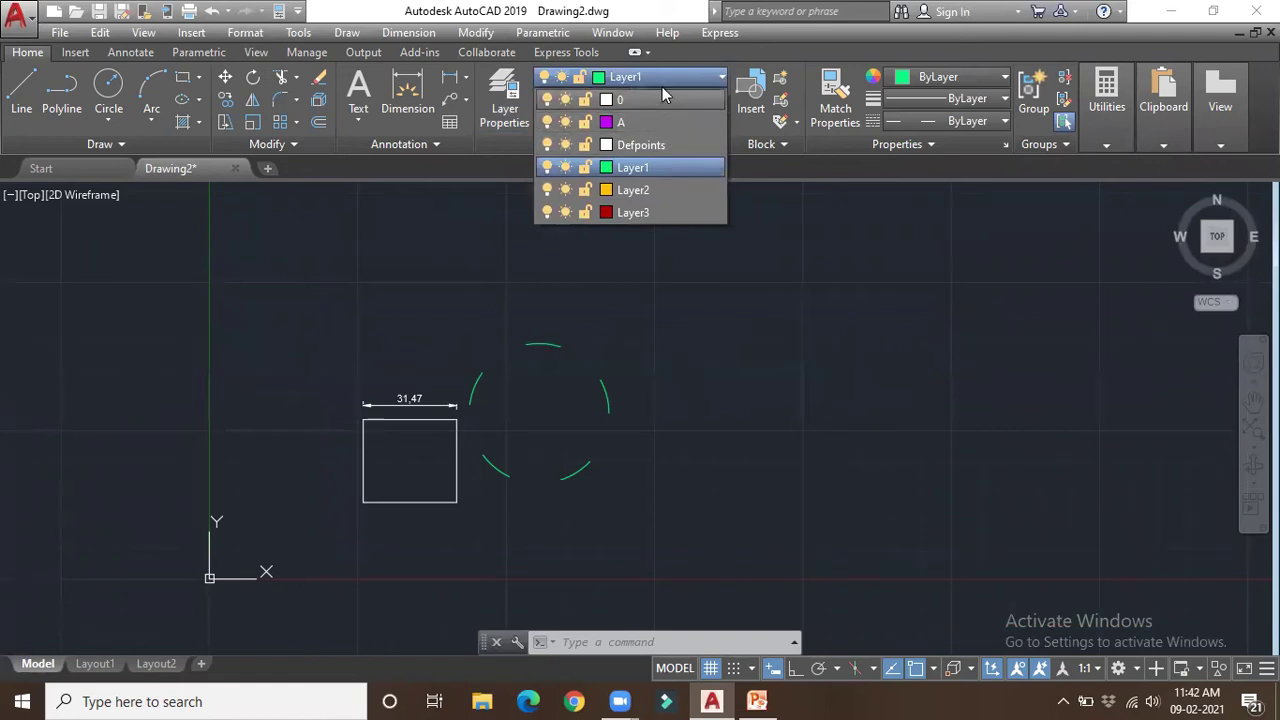
click(659, 123)
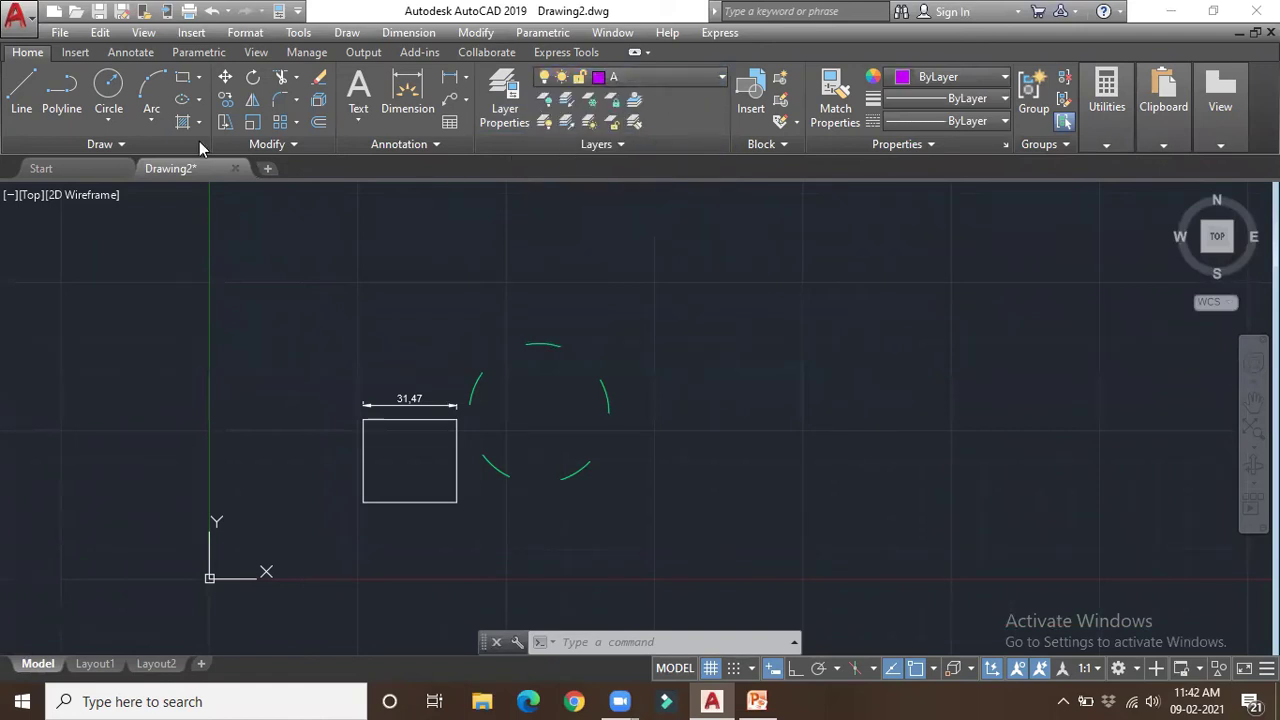
click(108, 88)
click(697, 317)
click(747, 379)
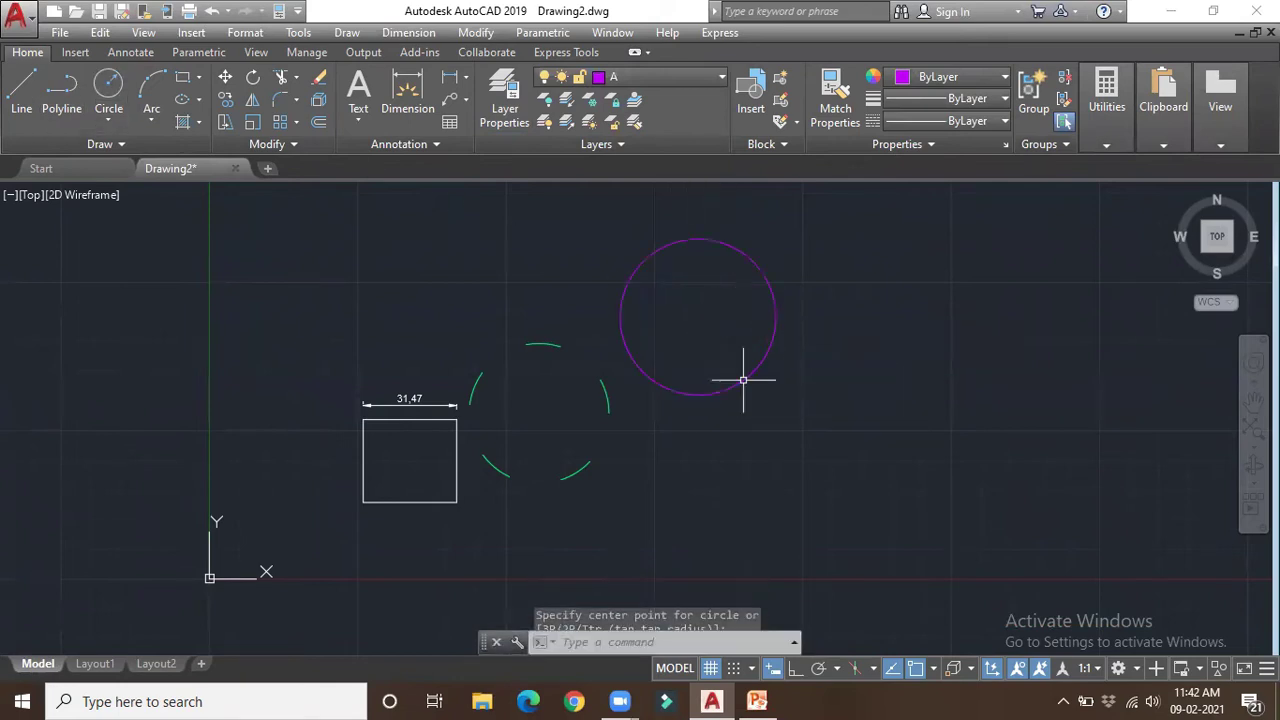
Make Layer2 current and draw an upright rectangle to the right of the purple circle.
click(695, 75)
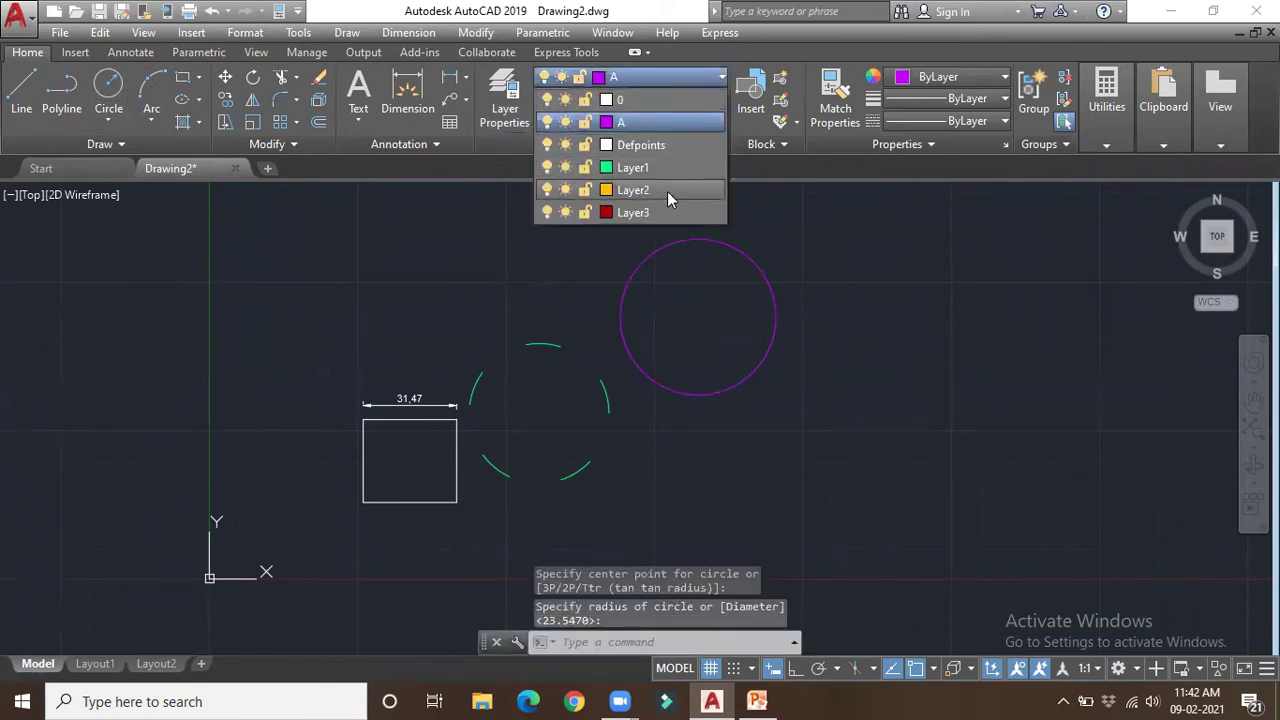
click(667, 191)
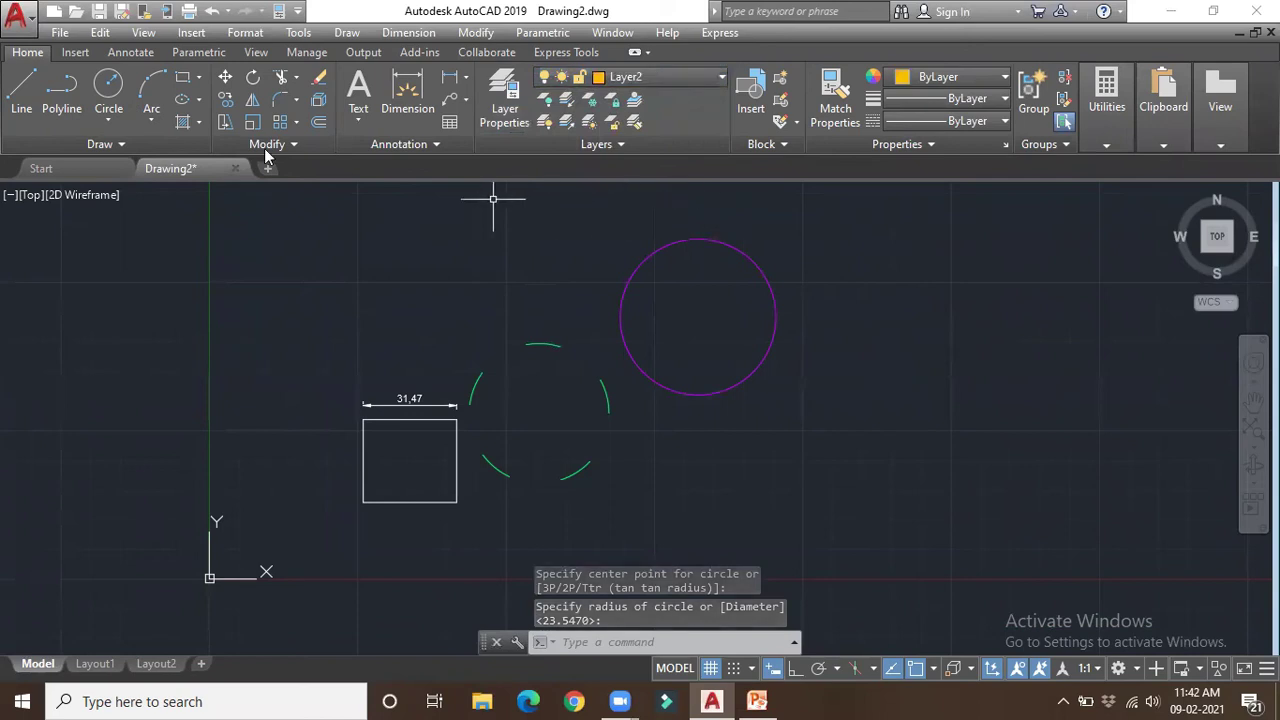
click(182, 77)
click(863, 366)
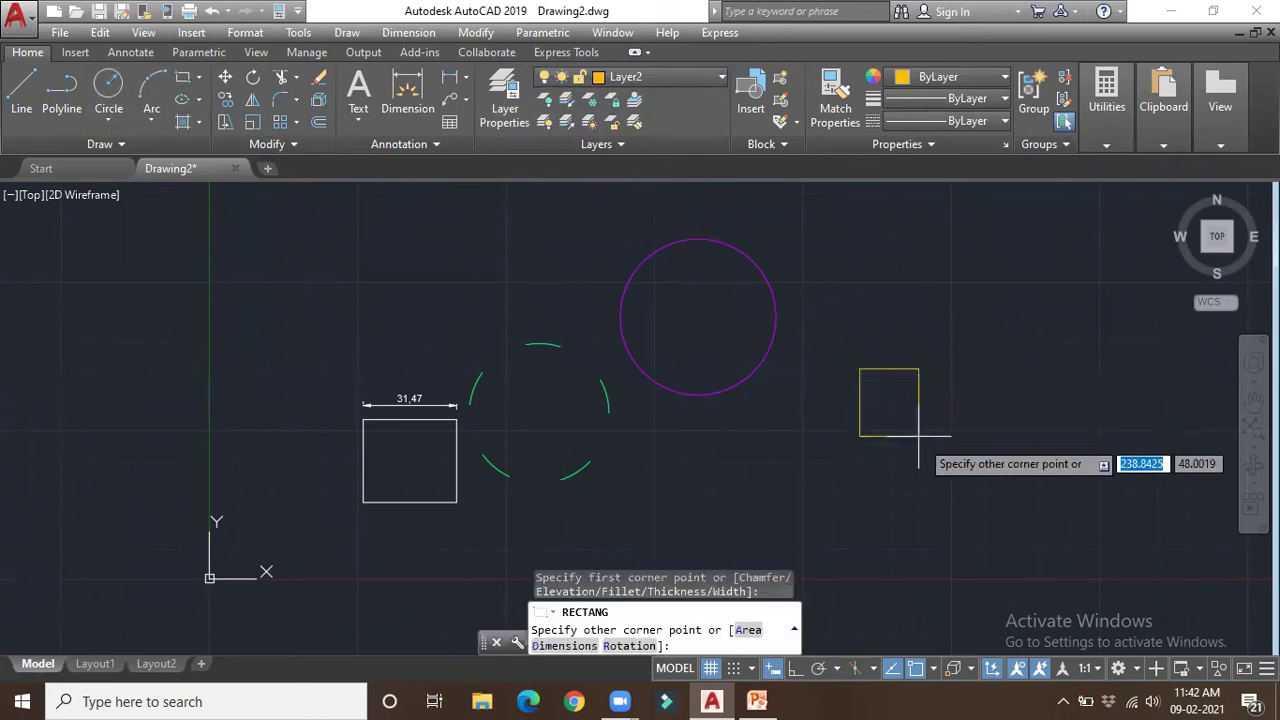
click(951, 506)
scroll(810, 447, up, 2)
scroll(812, 443, down, 5)
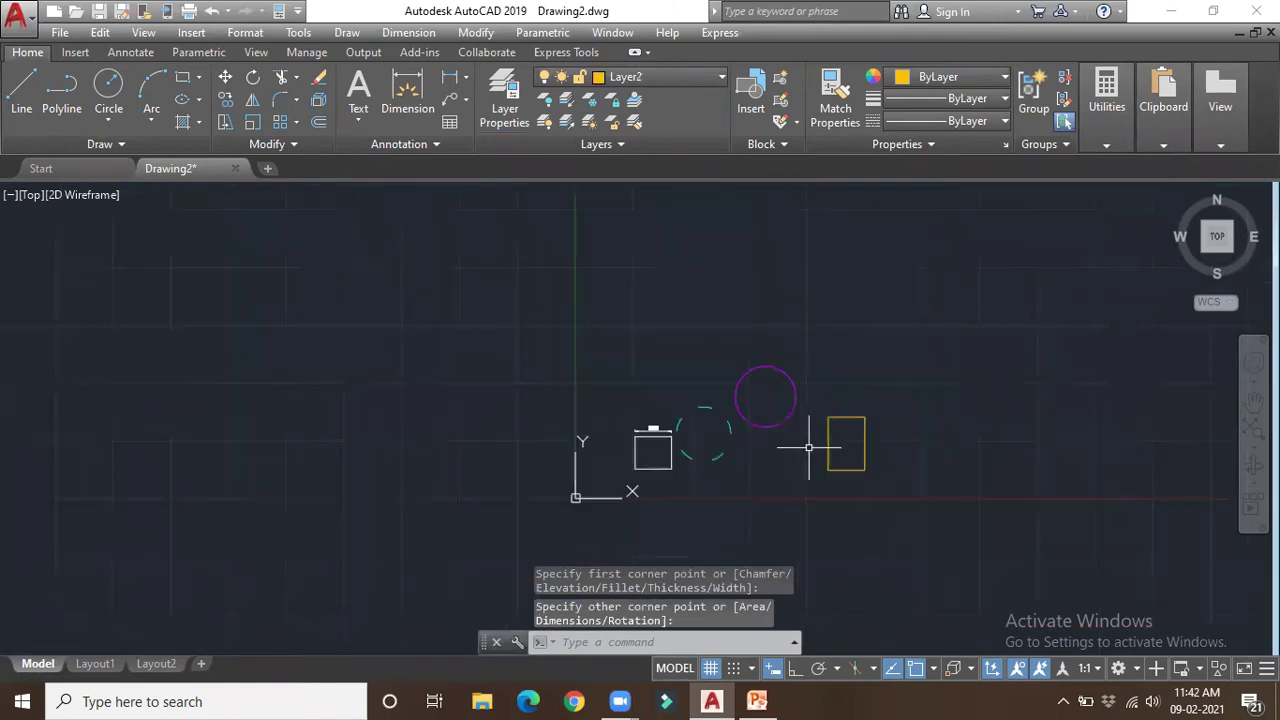
scroll(810, 438, up, 3)
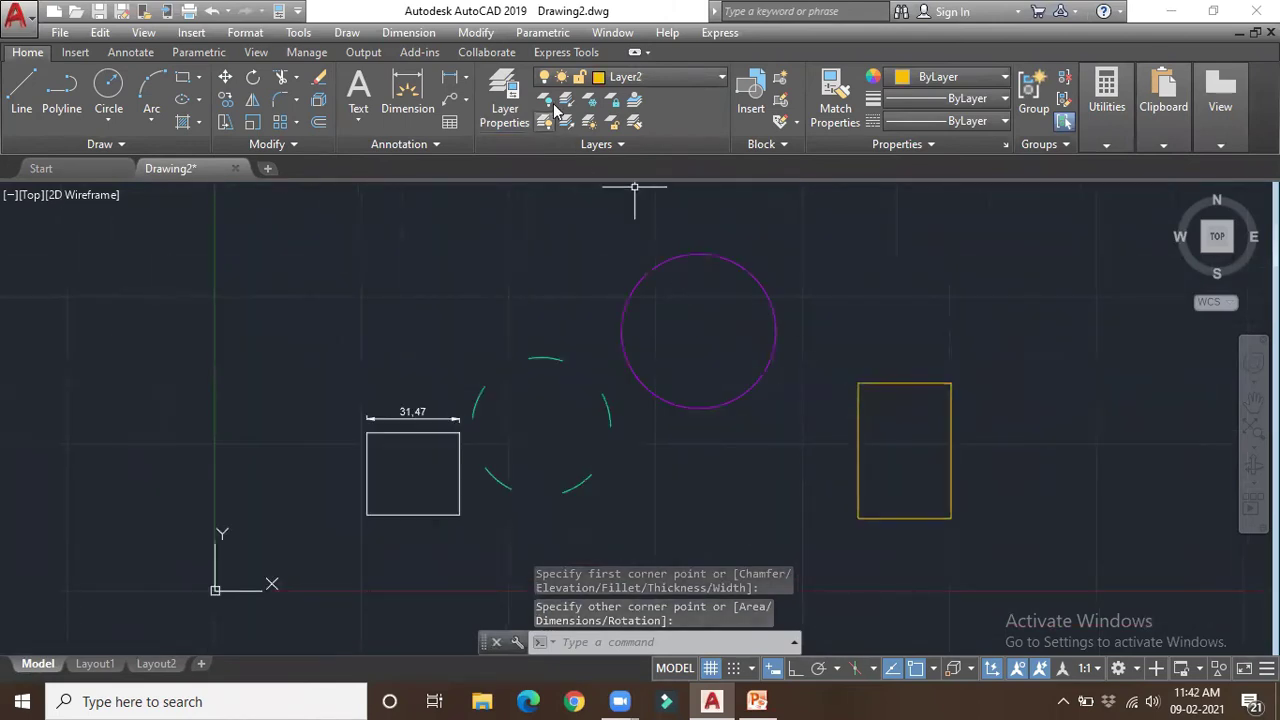
Turn off layers 0, A, Defpoints, Layer1 and Layer3.
click(677, 79)
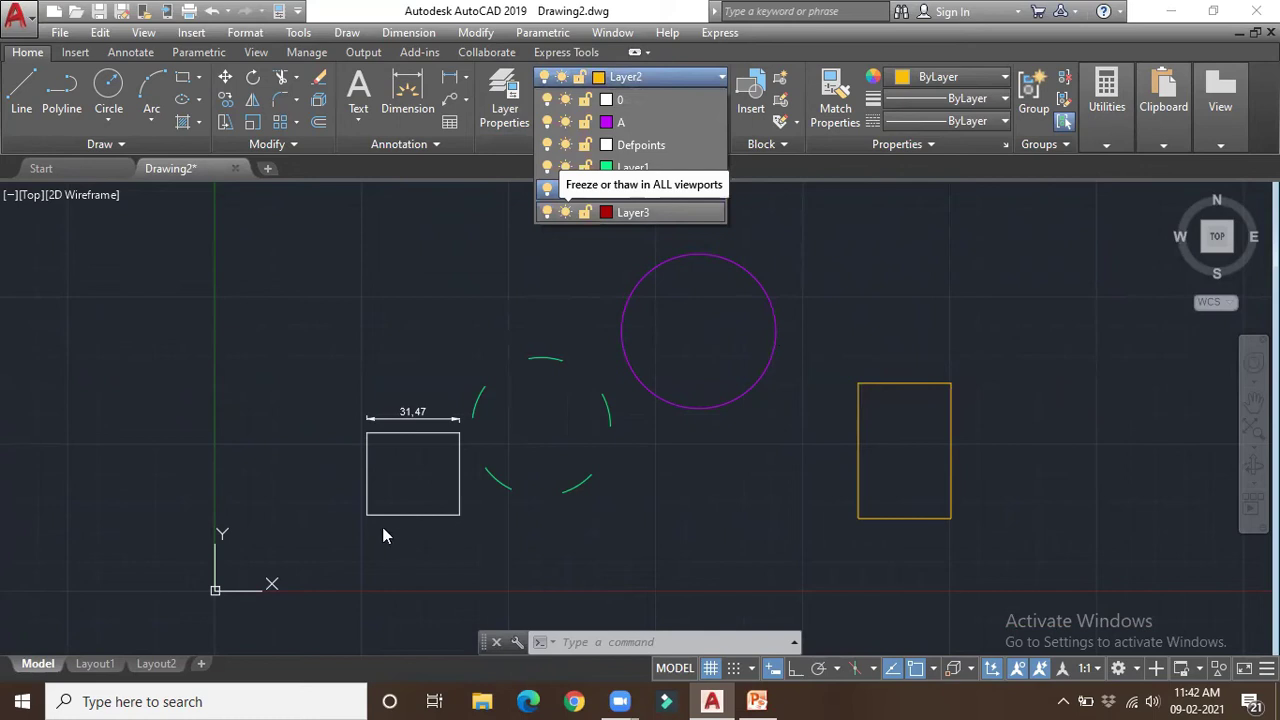
click(548, 100)
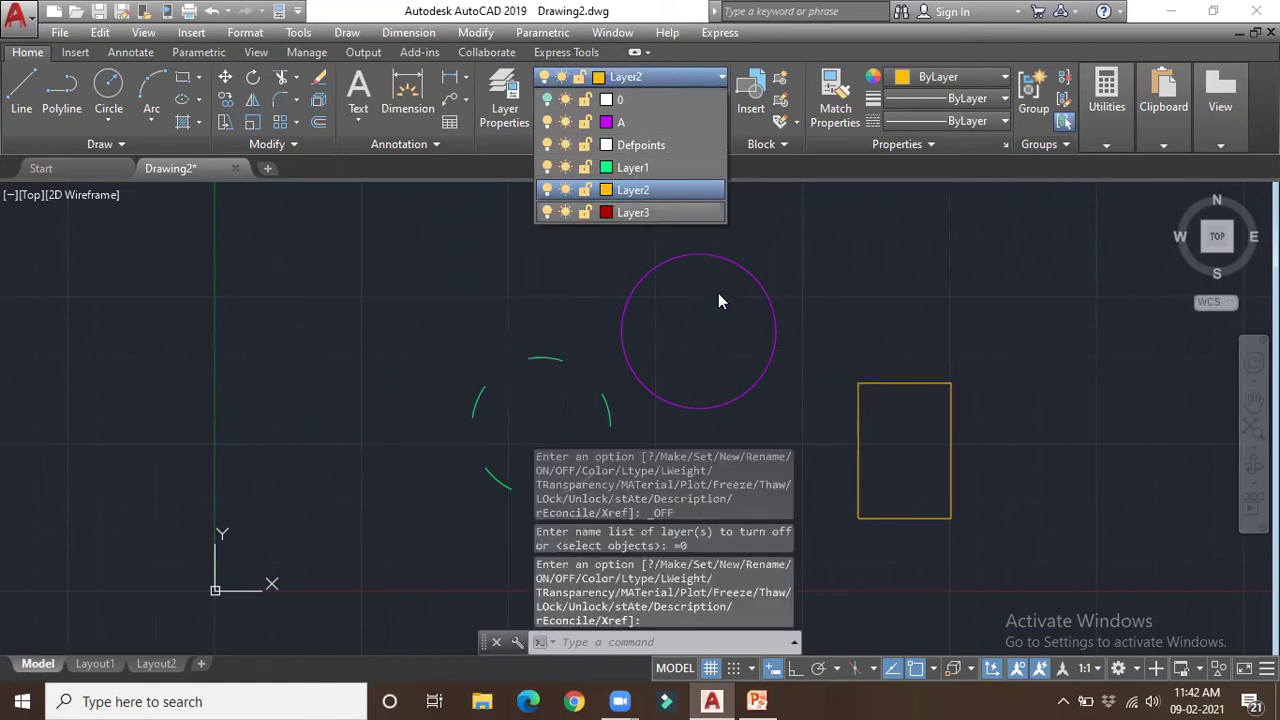
click(548, 122)
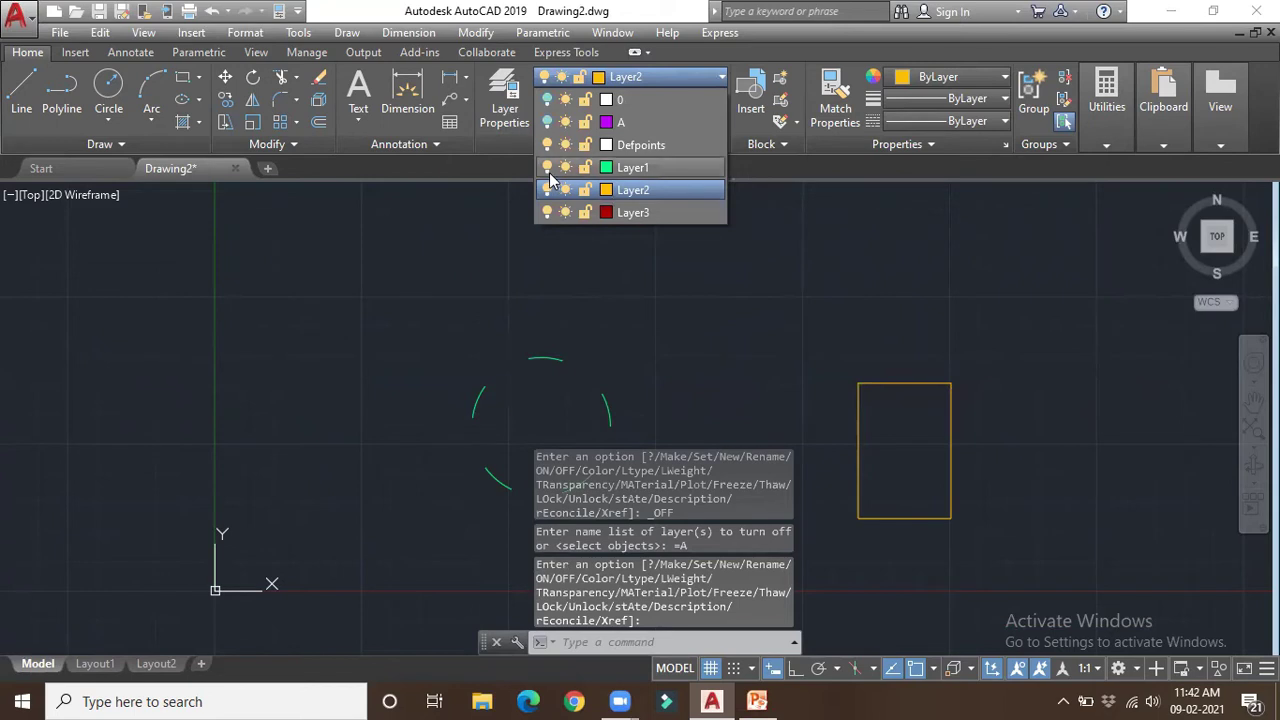
click(548, 145)
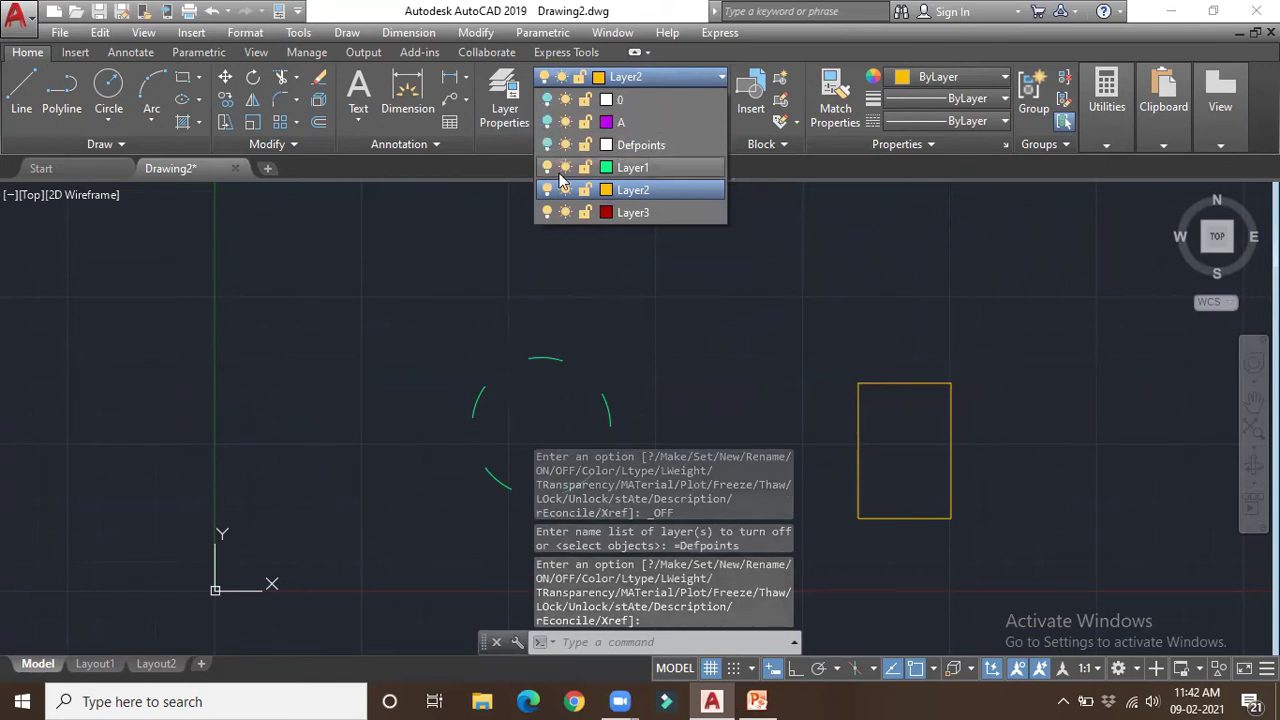
click(547, 168)
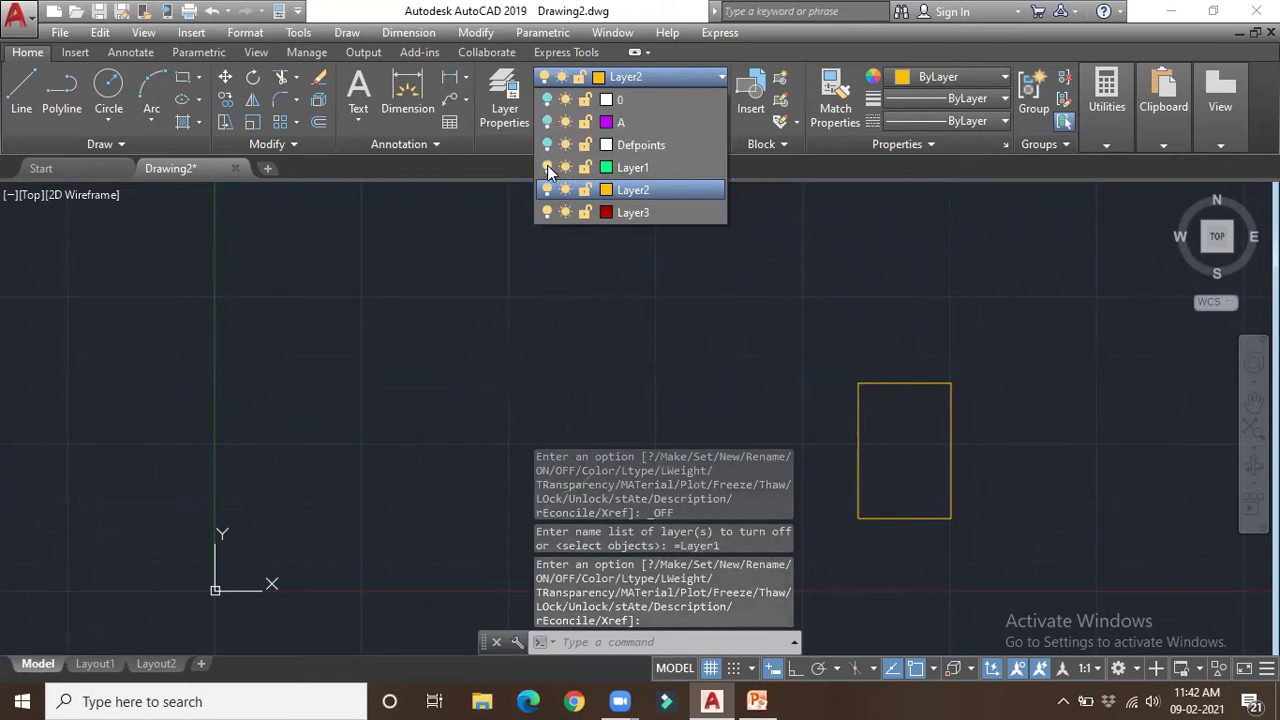
click(547, 212)
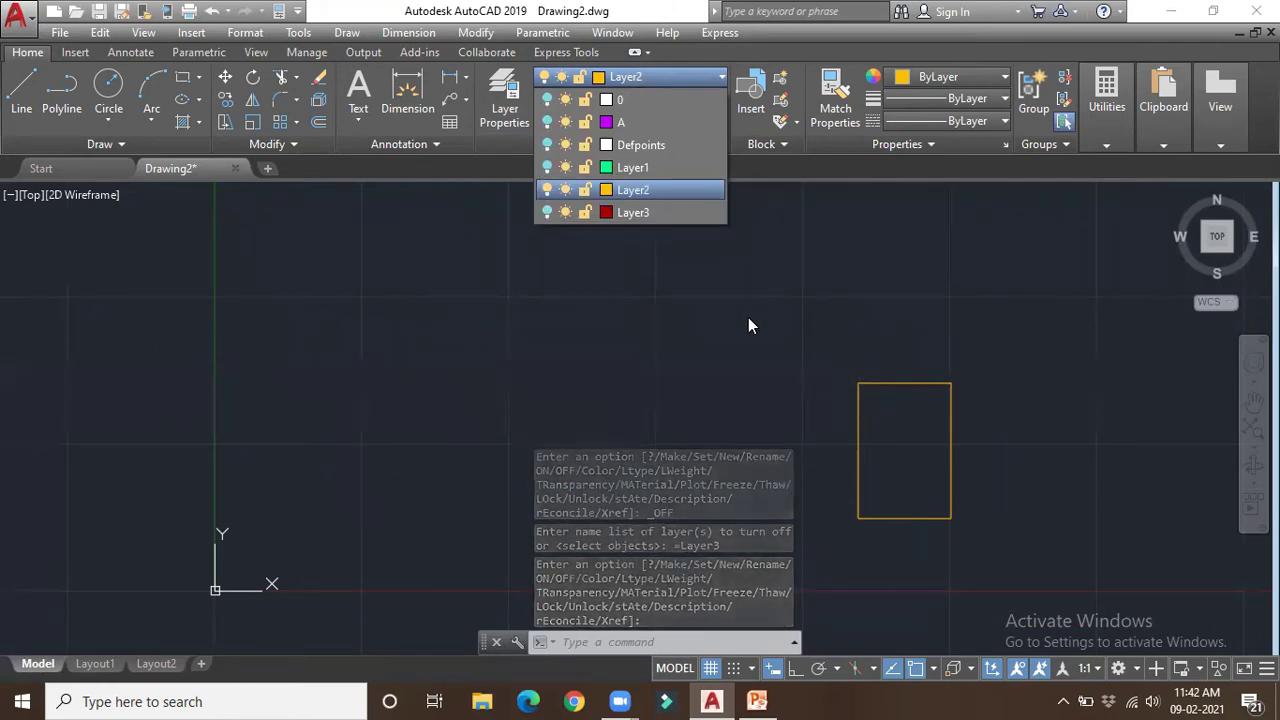
Turn off the current layer, Layer2, choosing to turn the current layer off.
click(549, 190)
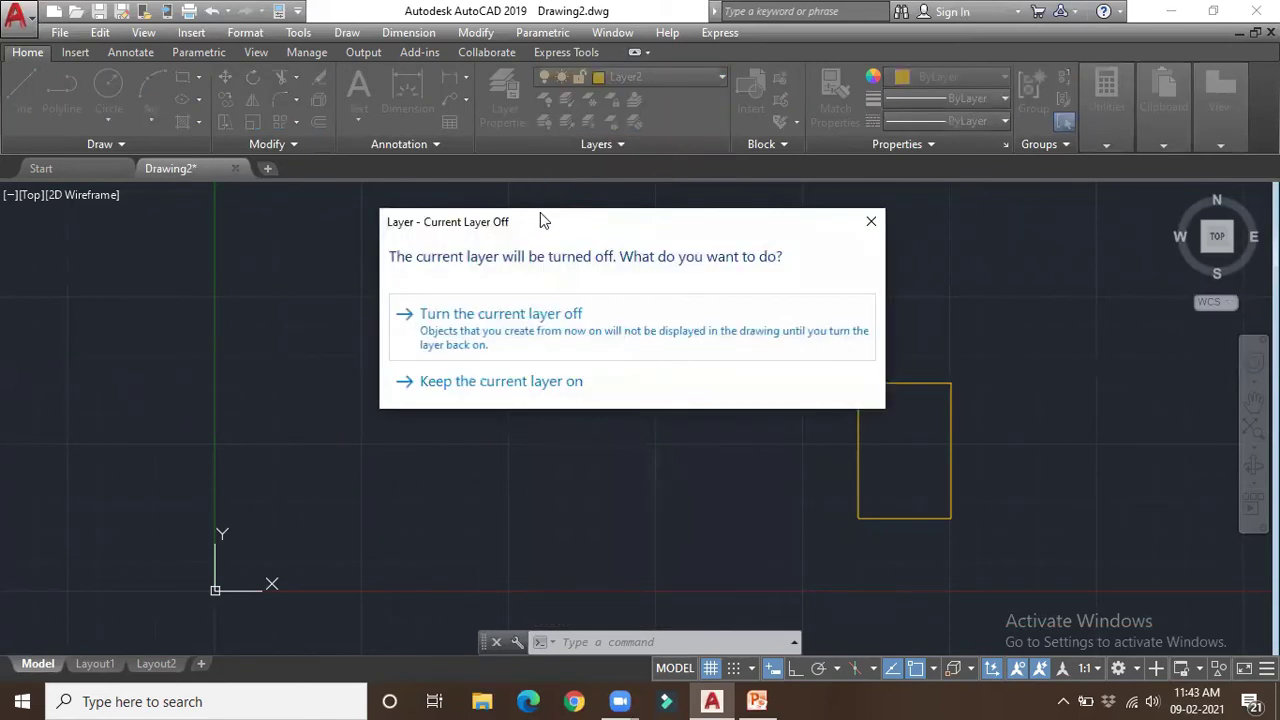
drag(540, 212, 457, 197)
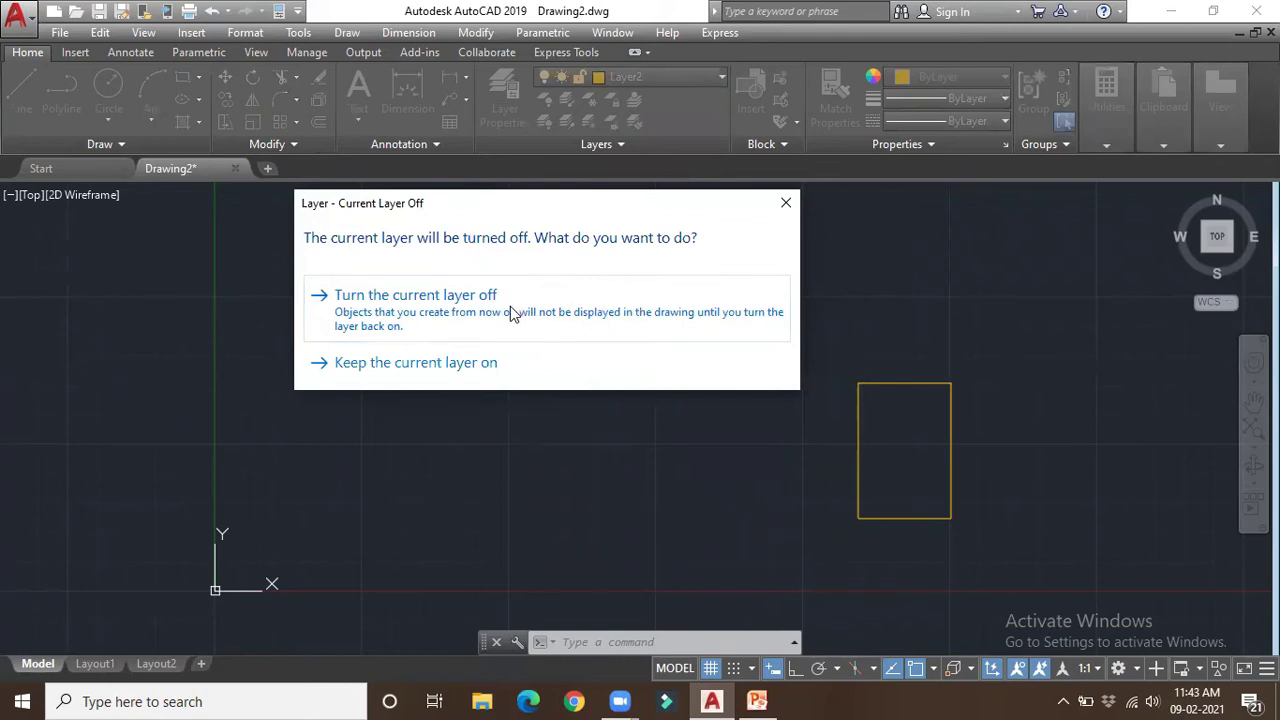
click(466, 310)
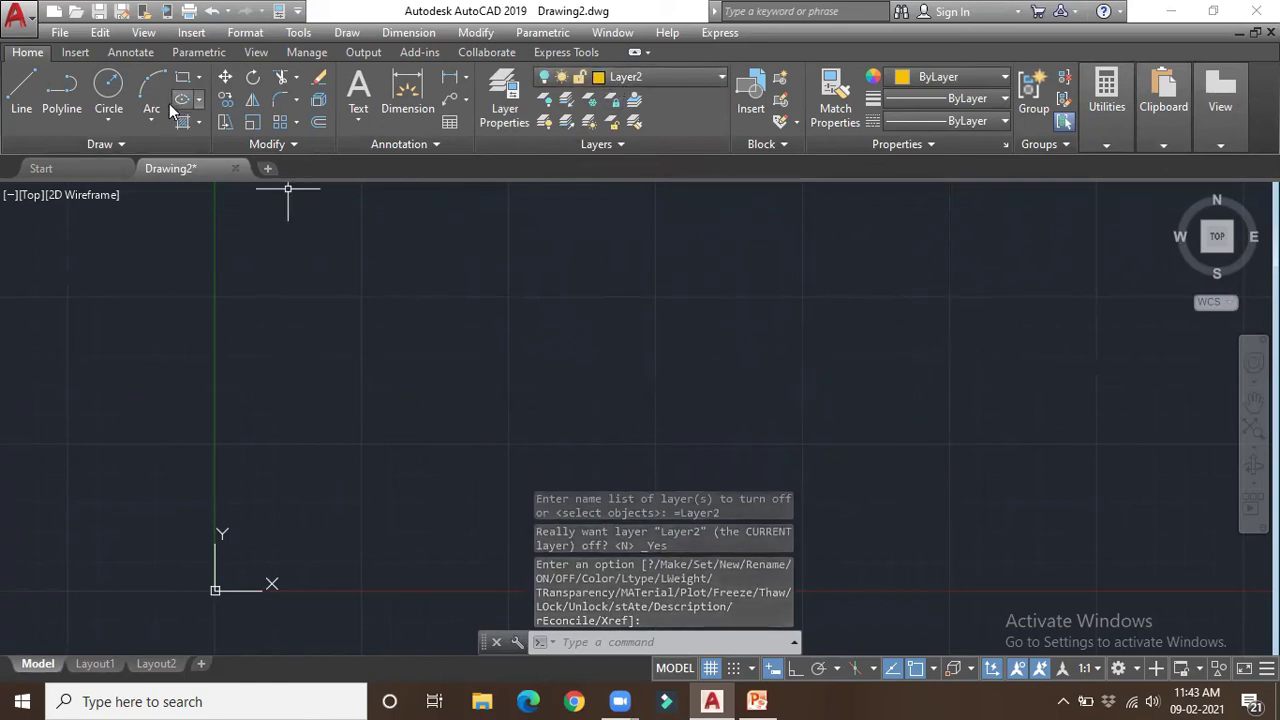
Draw a circle on the switched-off Layer2, above and to the left of the hidden rectangle.
click(104, 90)
click(649, 262)
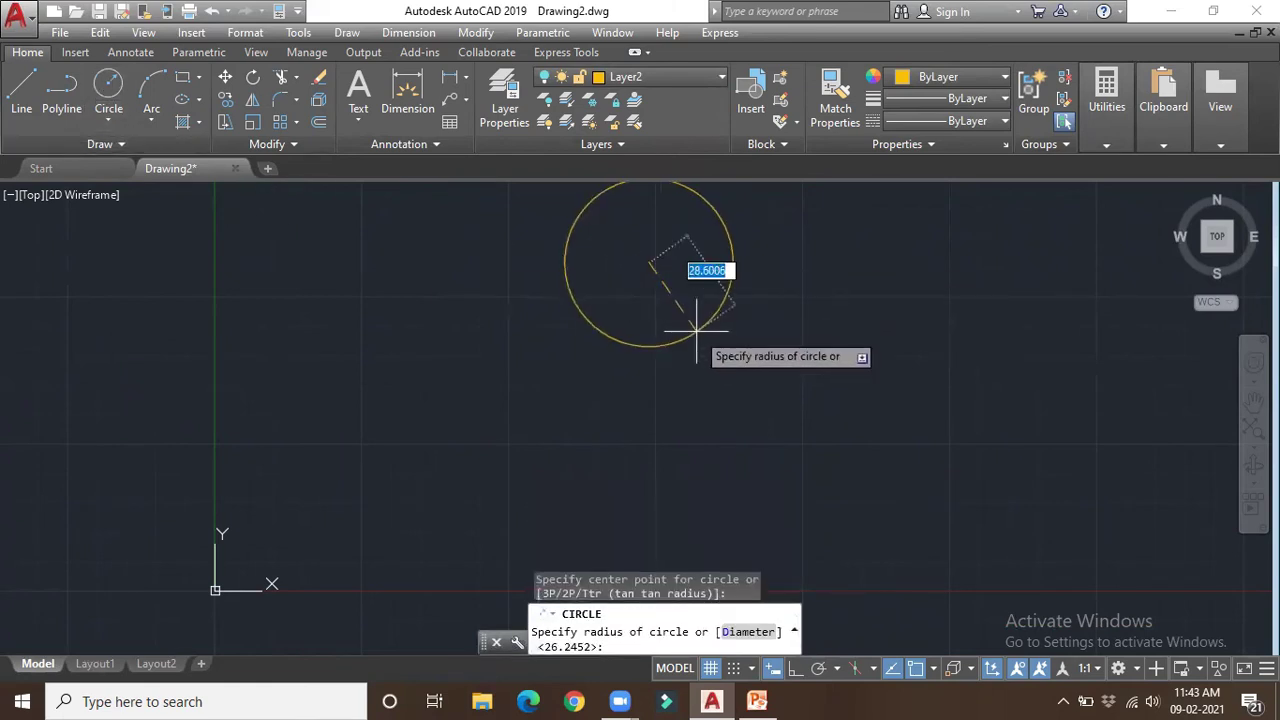
key(Escape)
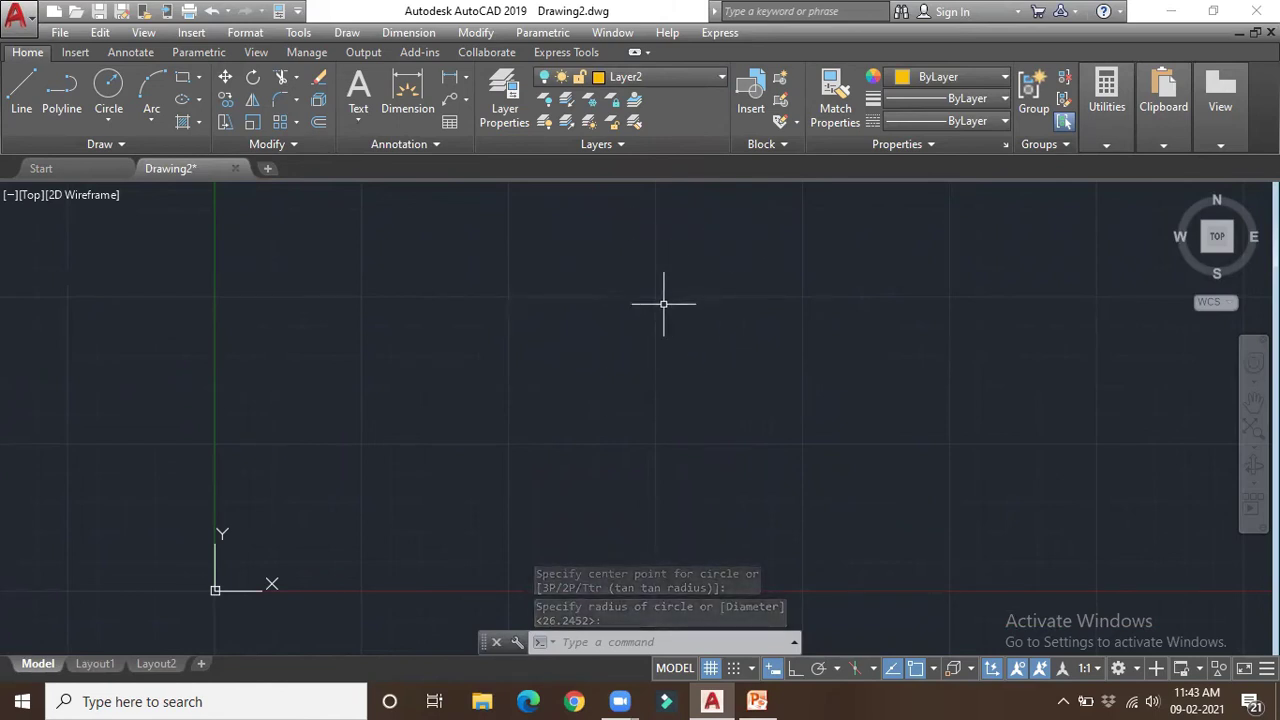
Turn Layer2 back on, followed by layers 0, A, Defpoints, Layer1 and Layer3.
click(707, 77)
click(547, 190)
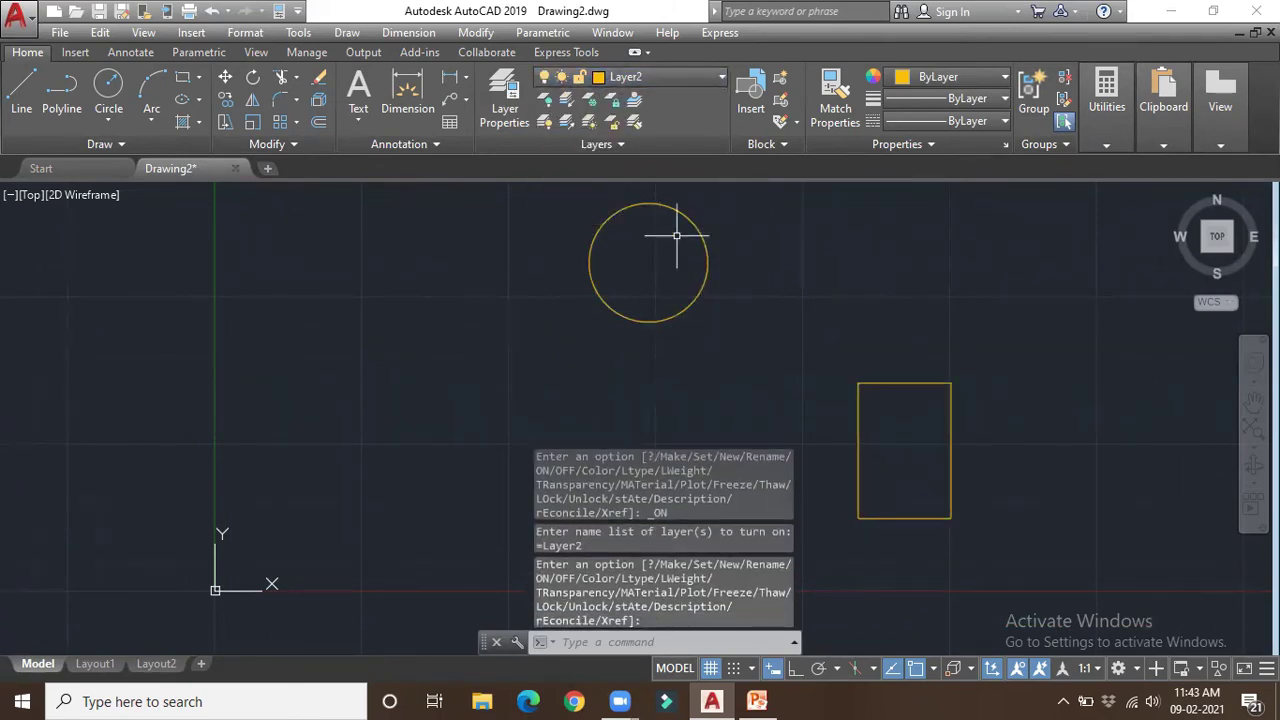
click(684, 77)
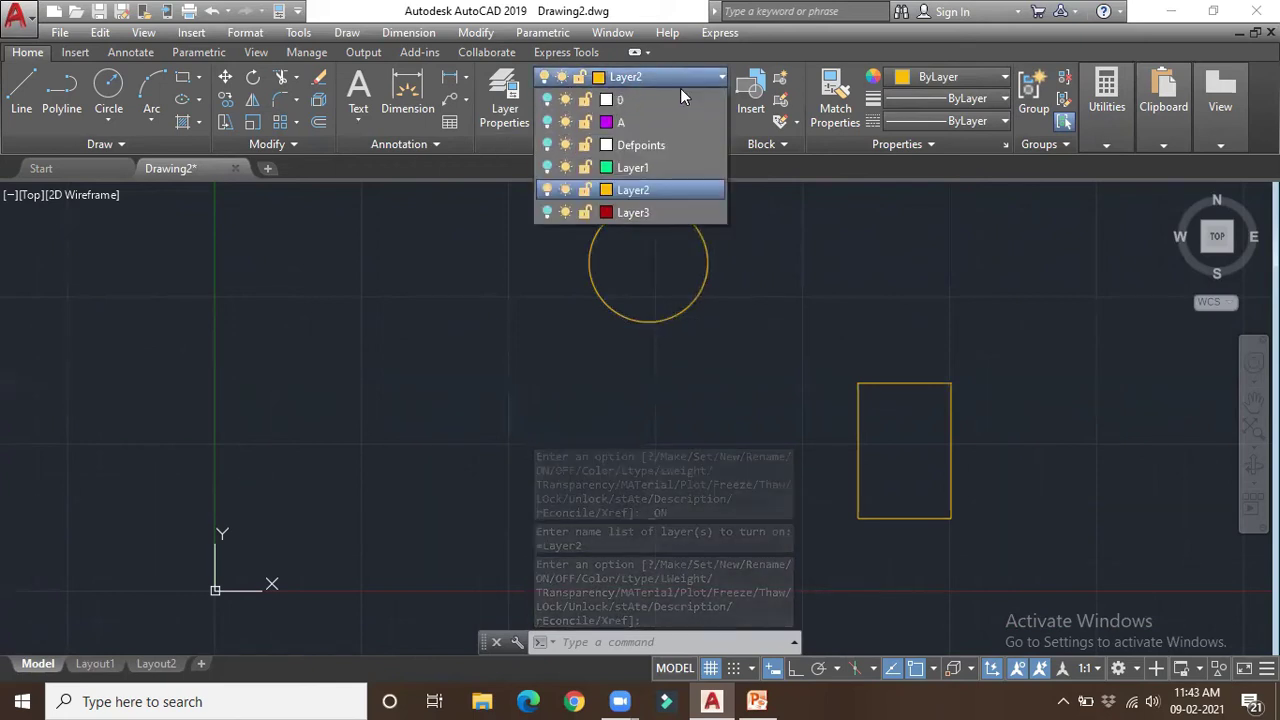
click(547, 100)
click(549, 122)
click(546, 145)
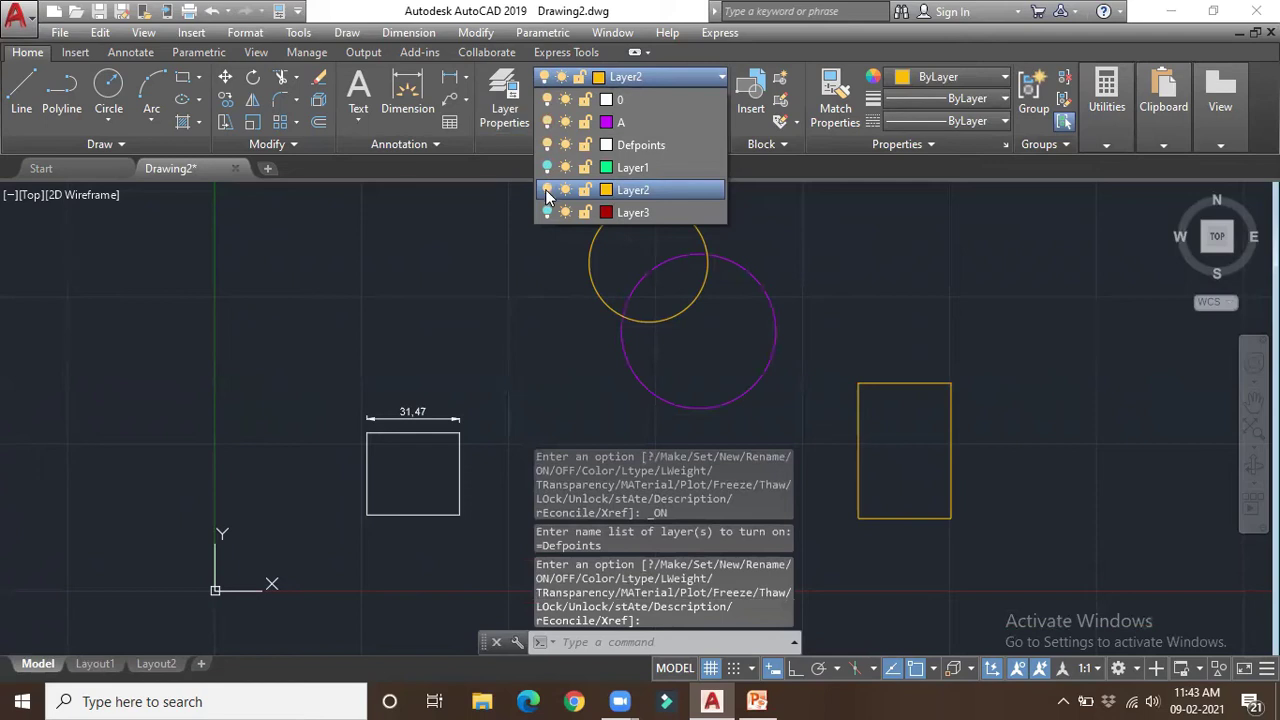
click(547, 167)
click(547, 212)
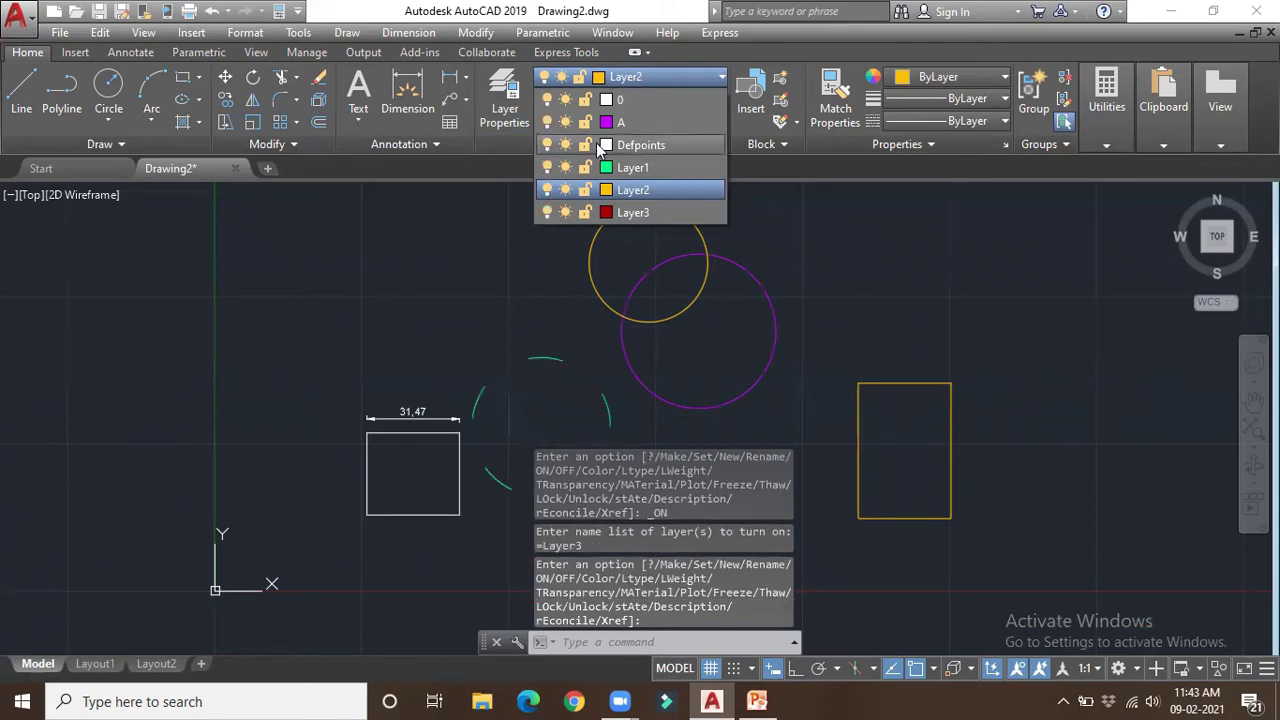
click(677, 77)
Freeze layers 0, A, Defpoints, Layer1 and Layer3, leaving out the current layer, Layer2.
scroll(586, 243, down, 2)
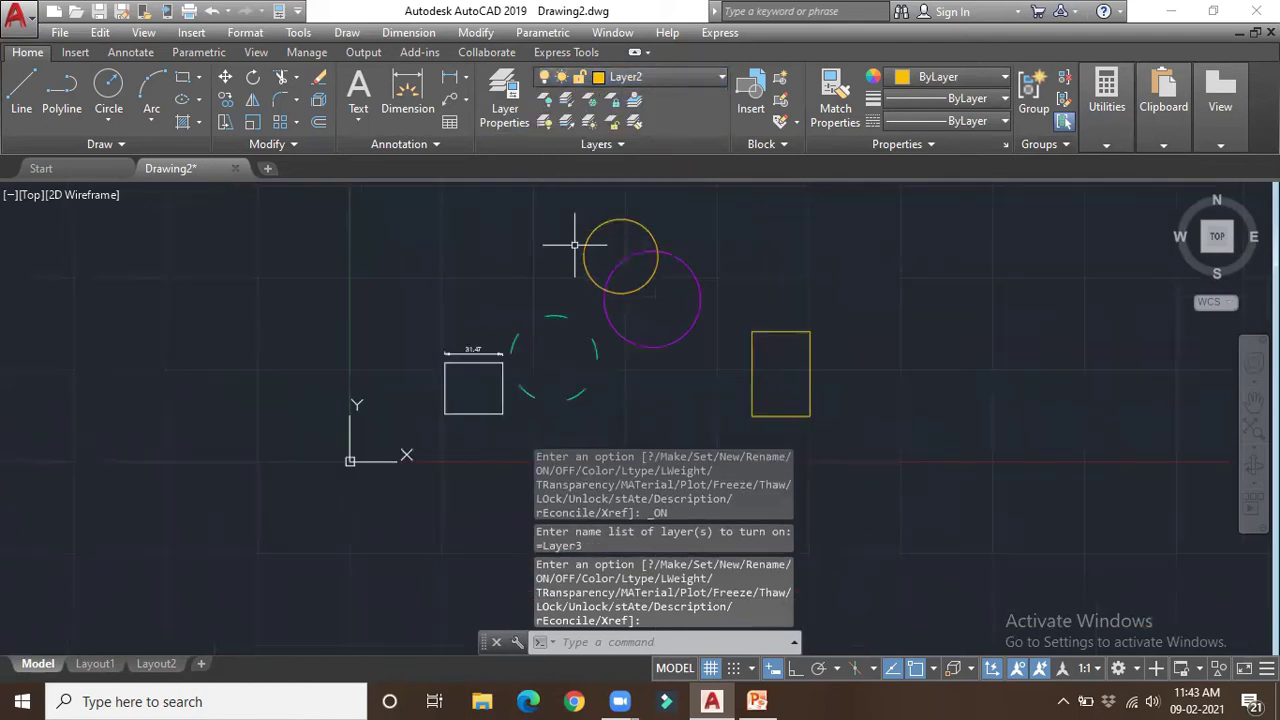
click(677, 77)
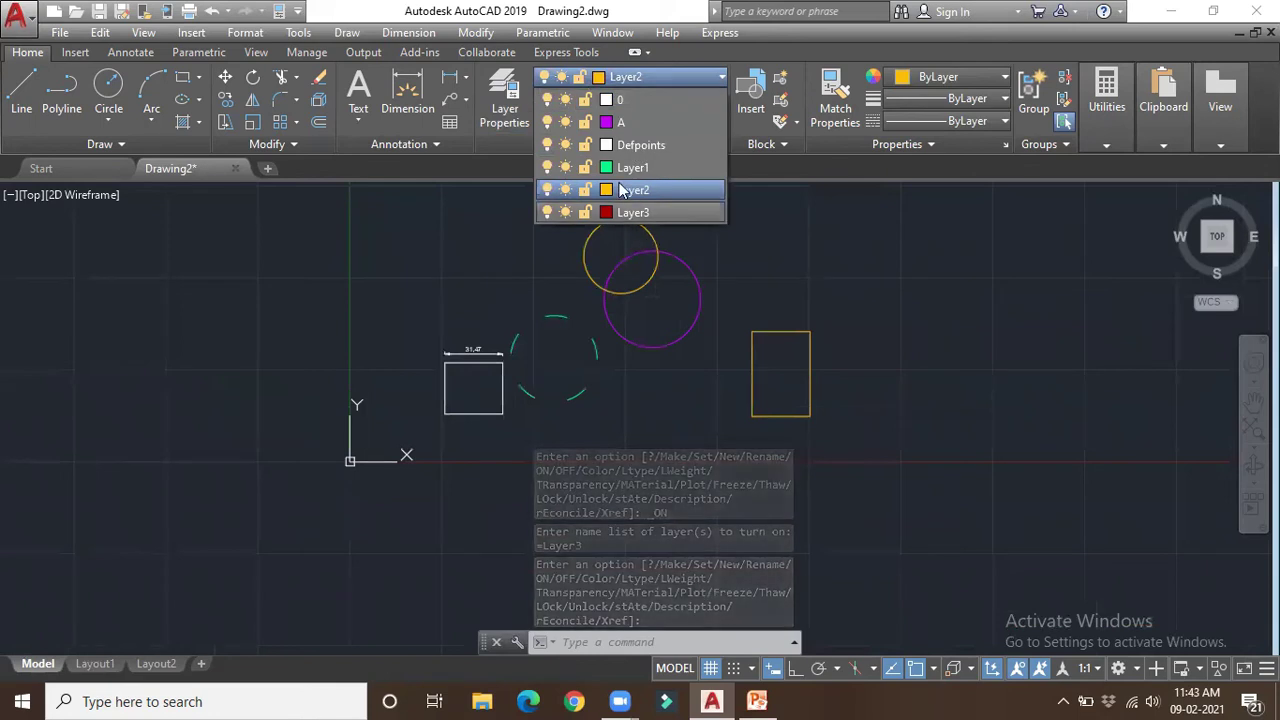
click(566, 100)
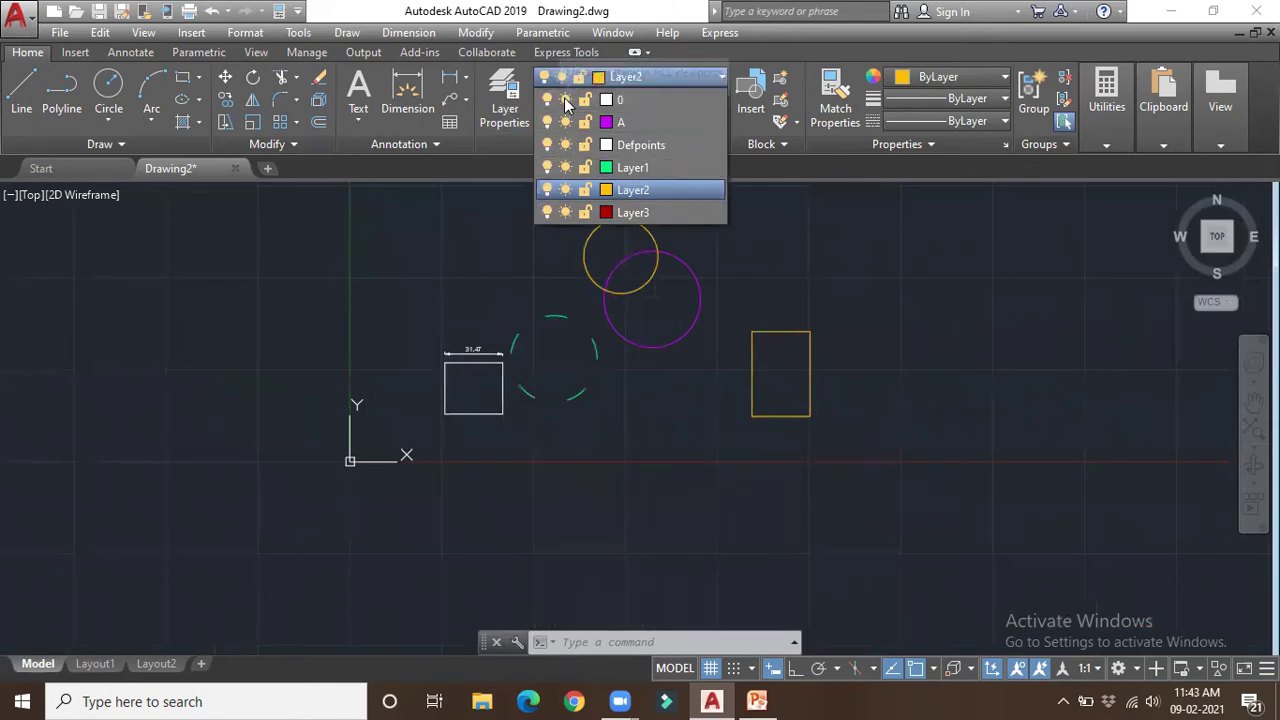
click(566, 122)
click(566, 145)
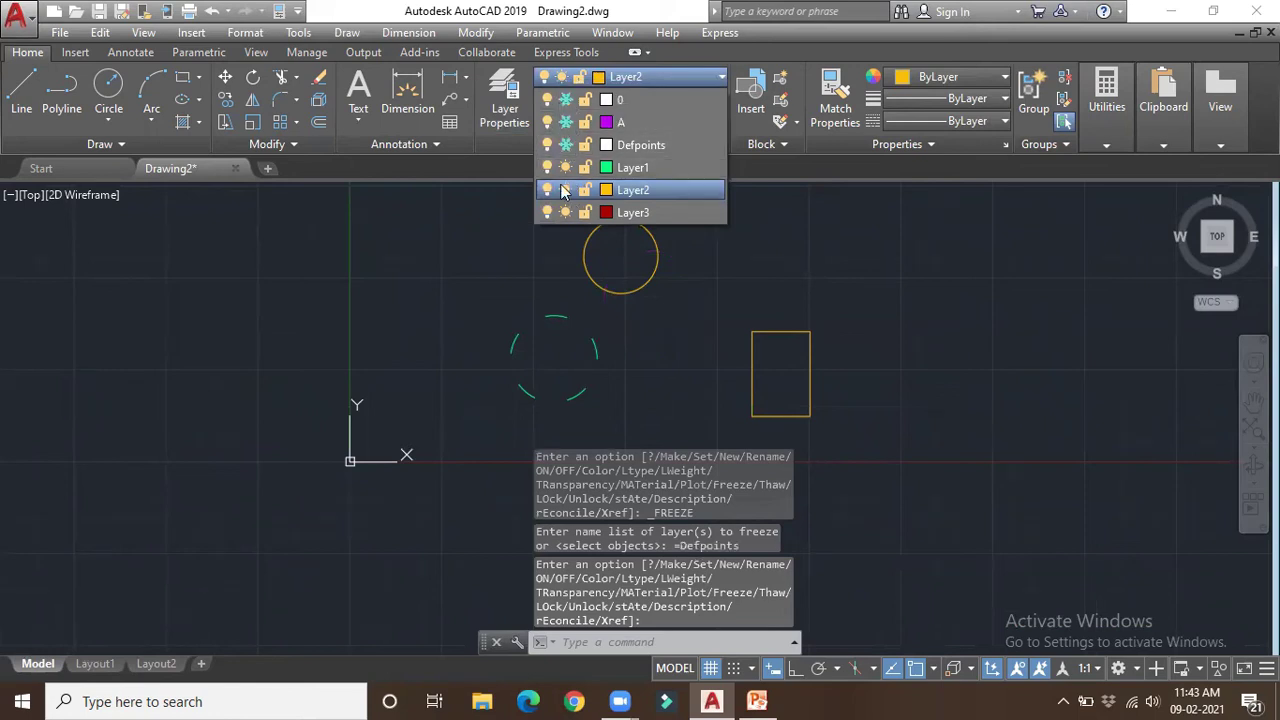
click(566, 168)
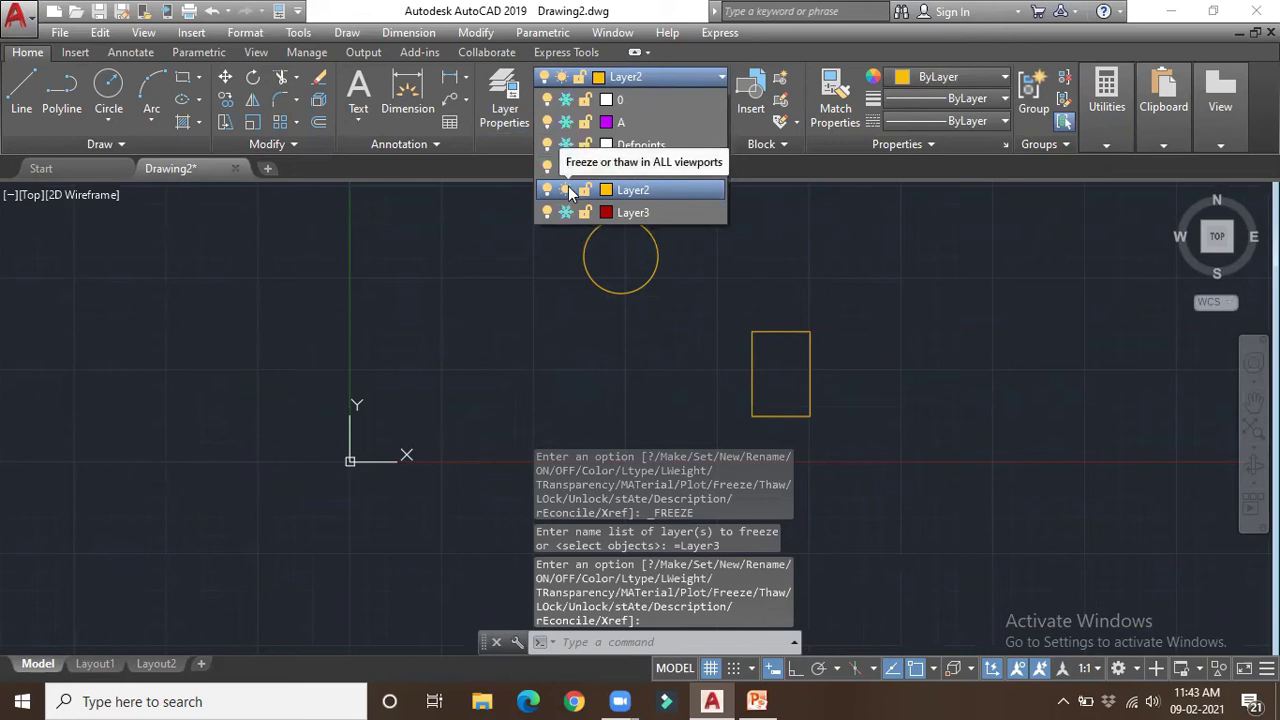
Try to freeze the current layer, Layer2, and dismiss the resulting notice.
click(568, 188)
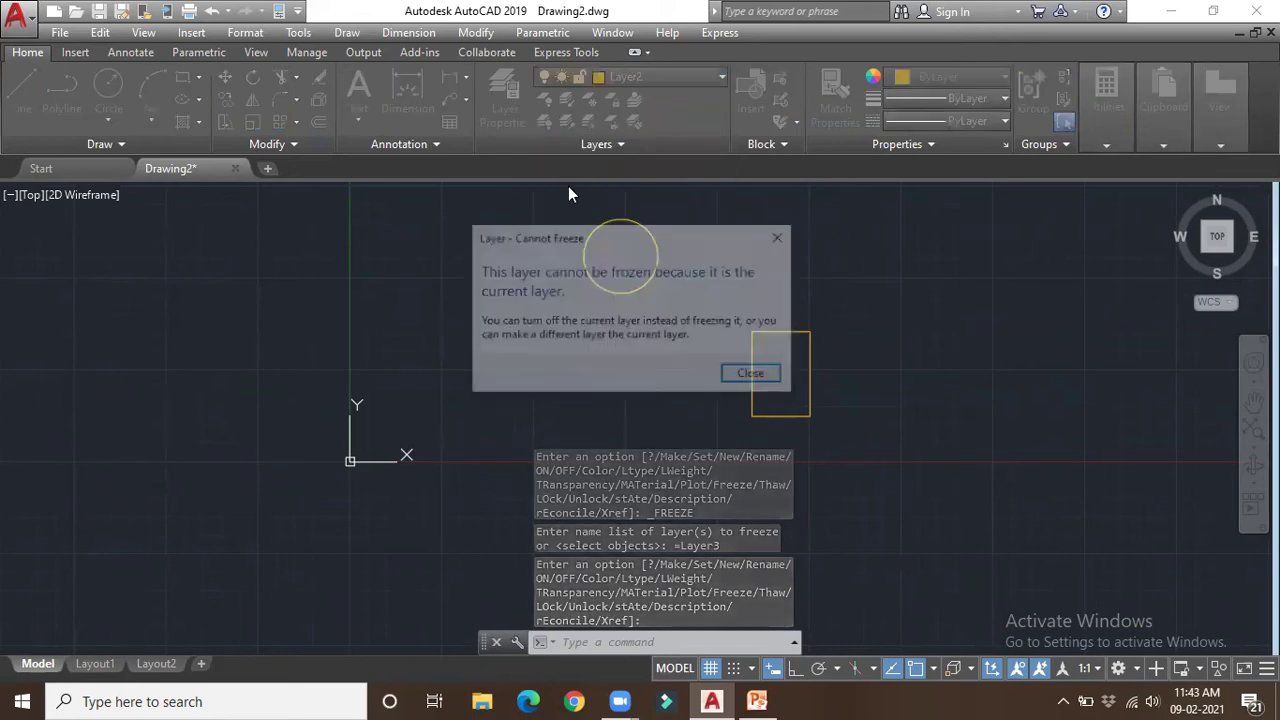
click(781, 240)
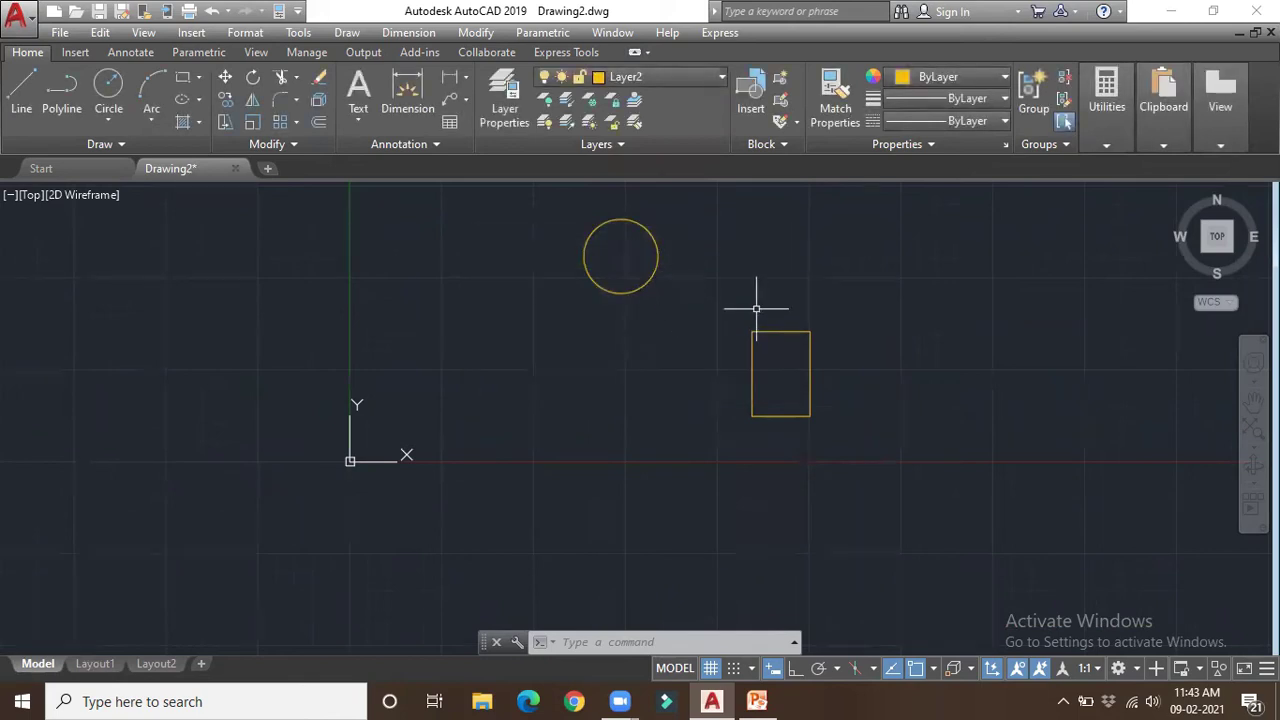
scroll(765, 293, down, 2)
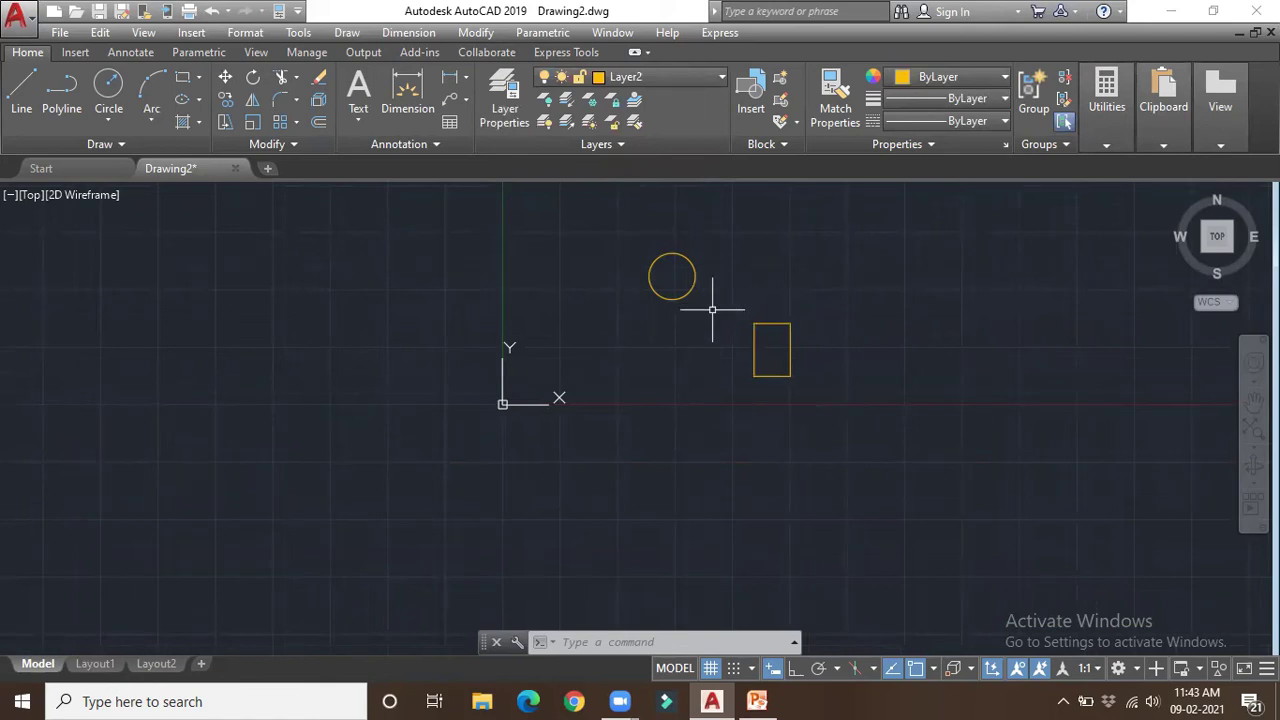
scroll(711, 306, up, 2)
scroll(720, 302, down, 4)
scroll(735, 301, up, 3)
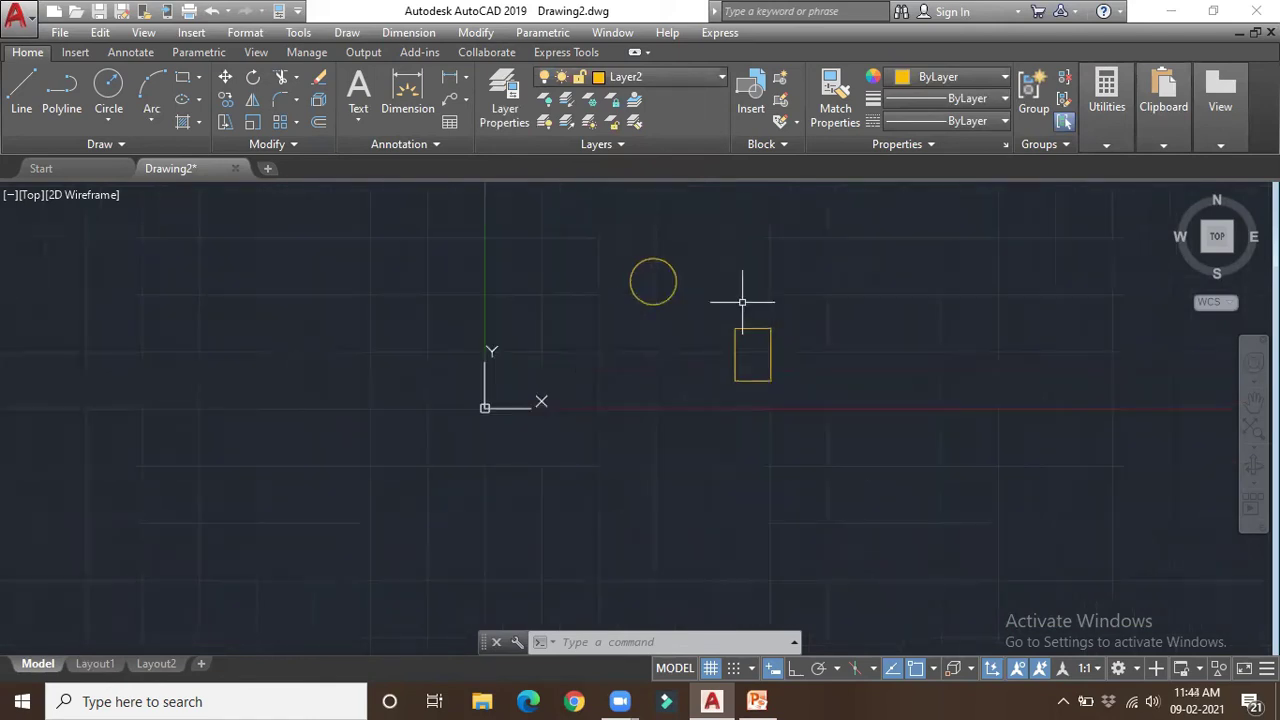
scroll(742, 301, up, 1)
scroll(588, 348, down, 4)
scroll(587, 340, up, 6)
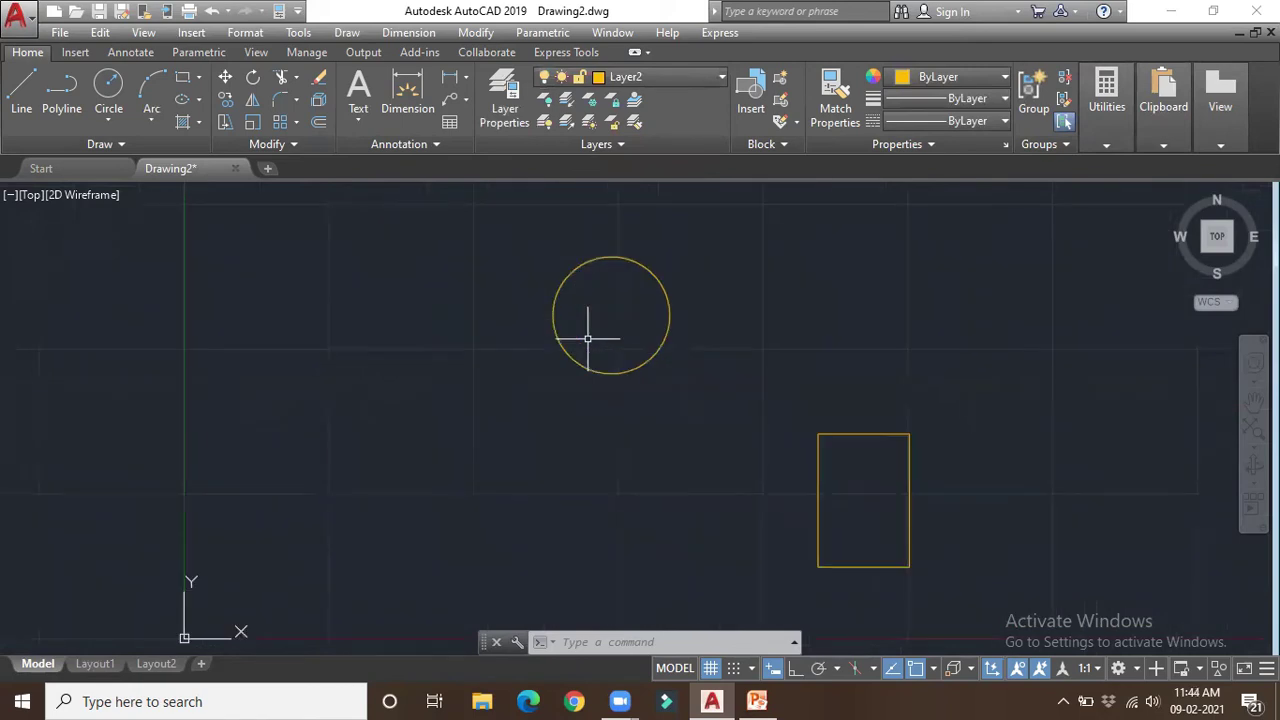
Try to make the frozen layer A the current layer and dismiss the resulting notice.
click(679, 81)
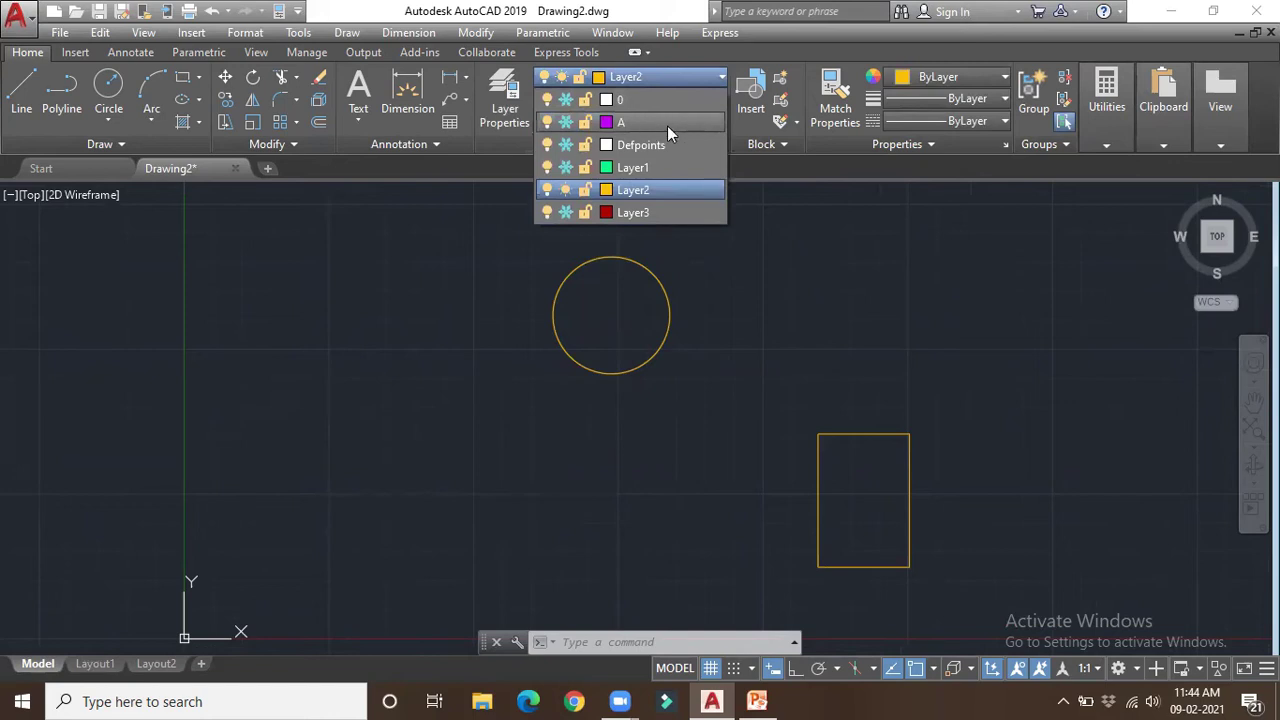
click(667, 123)
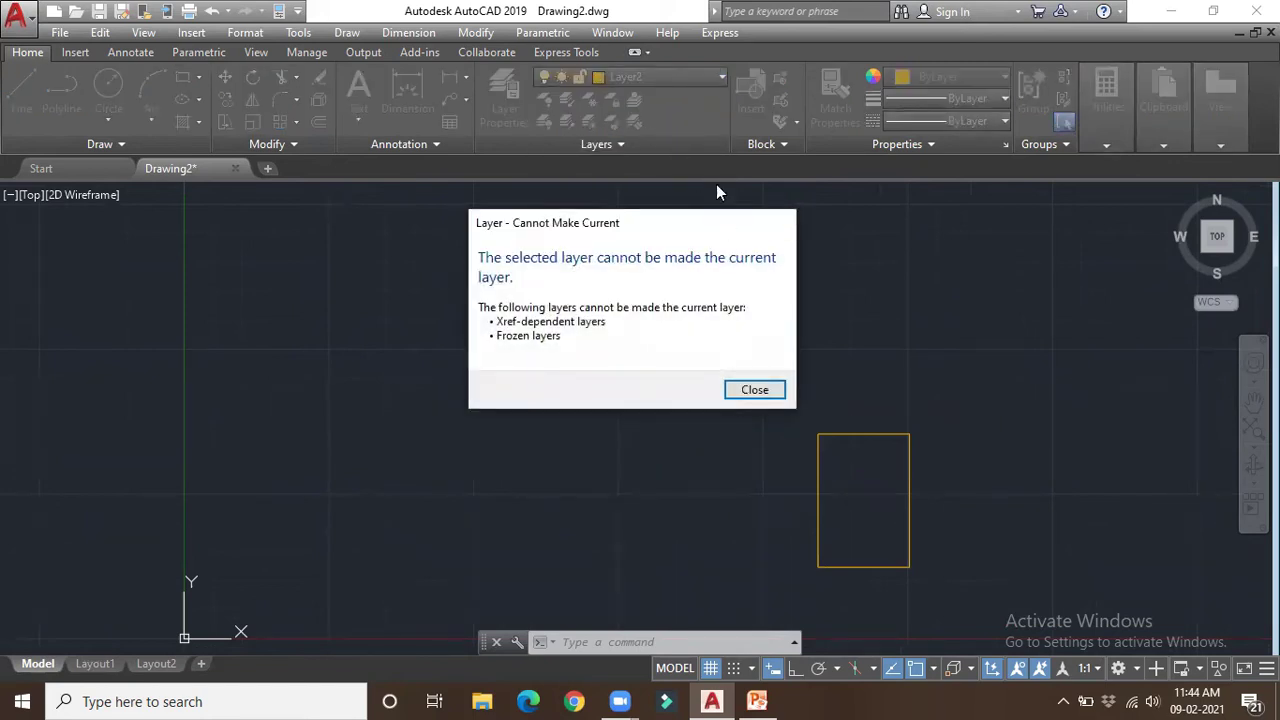
click(781, 221)
Thaw layers 0, A, Defpoints, Layer1 and Layer3.
click(662, 79)
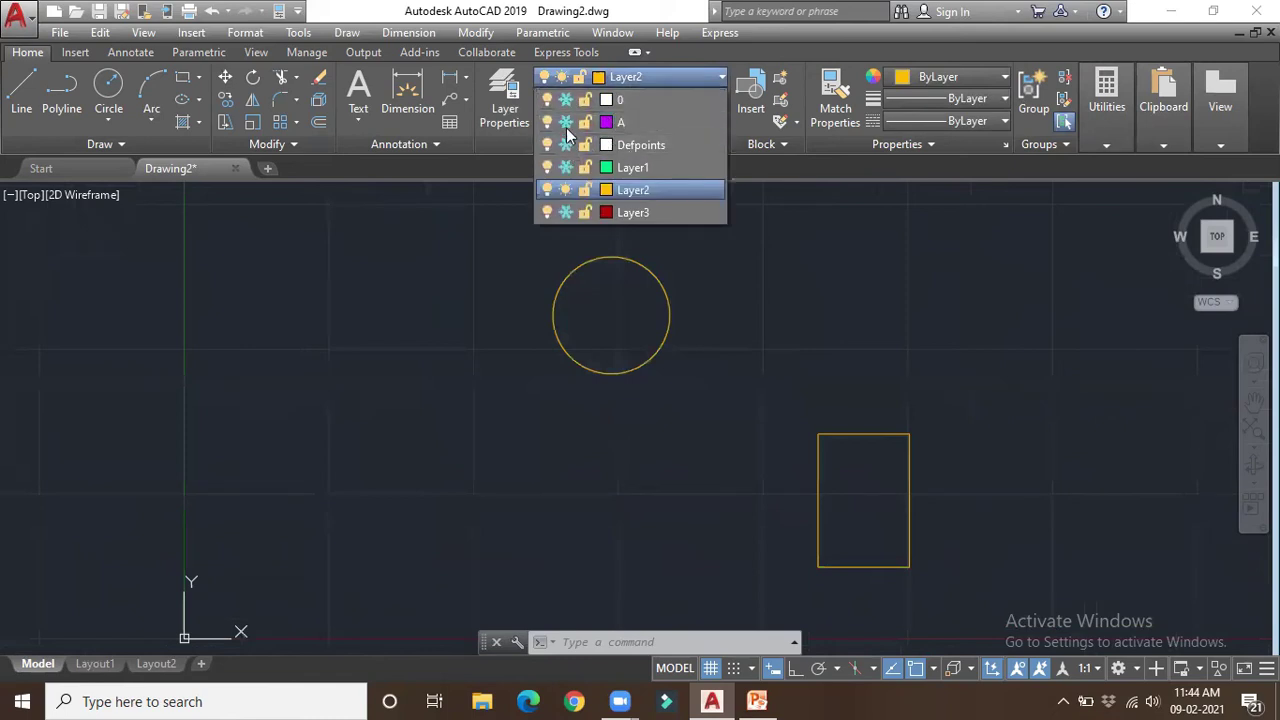
click(566, 122)
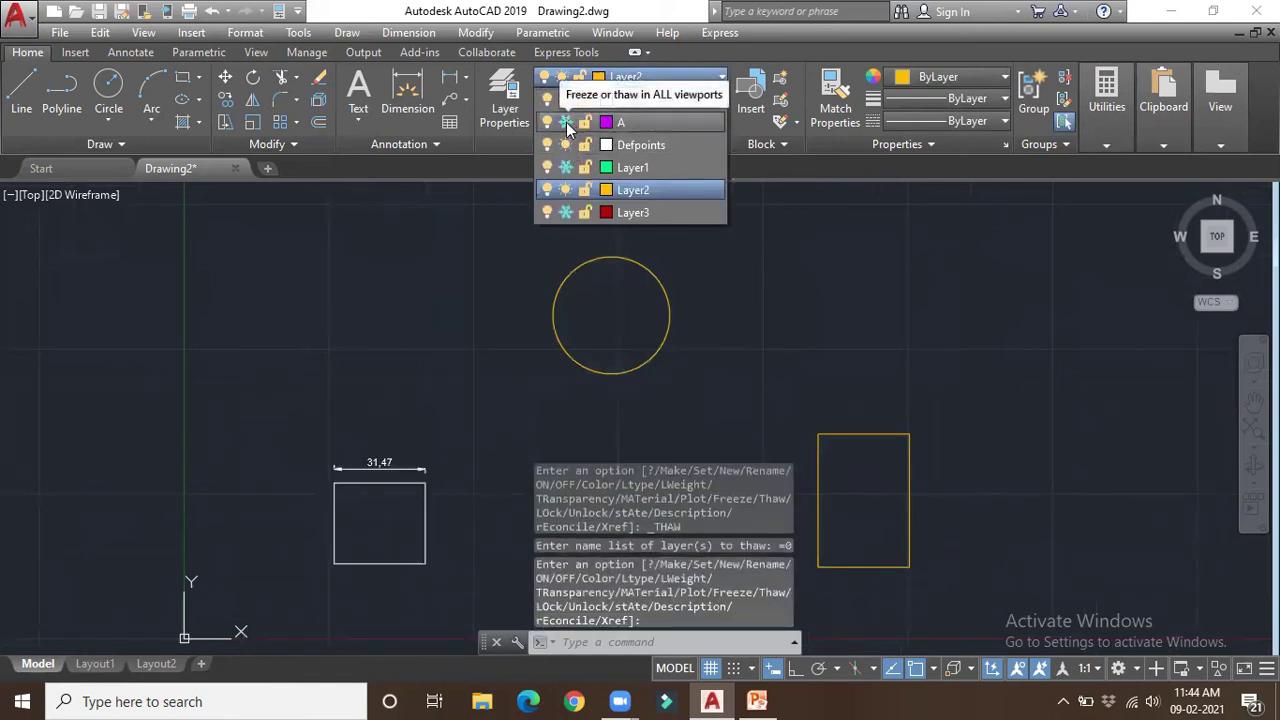
click(566, 167)
click(566, 212)
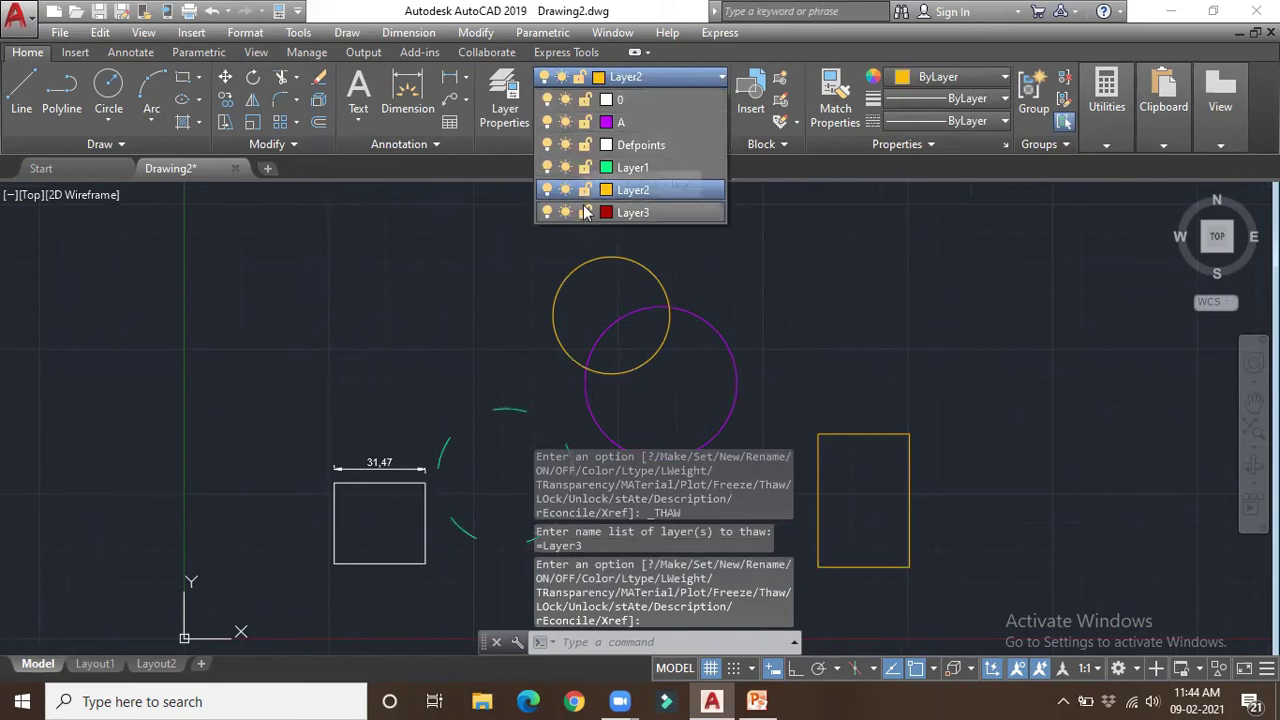
Lock layers 0, A, Defpoints, Layer1 and Layer3, leaving Layer2 unlocked.
click(585, 100)
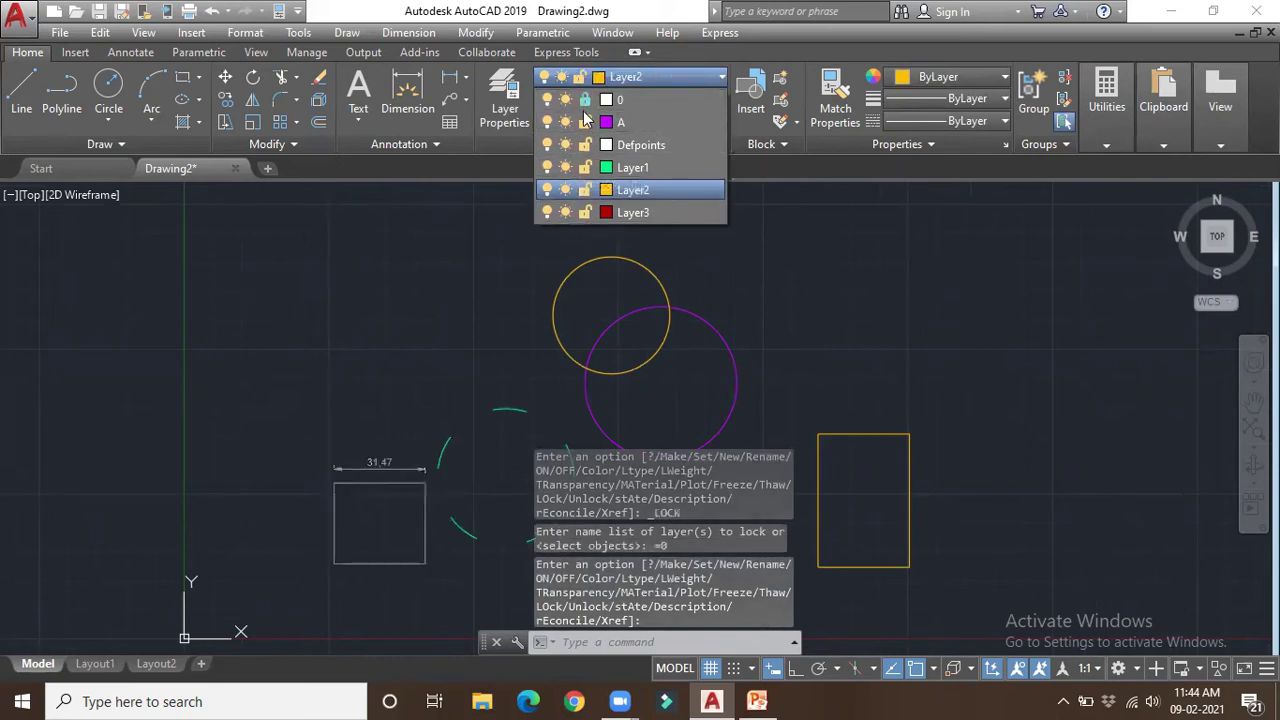
click(587, 146)
click(586, 167)
click(587, 214)
click(639, 81)
Draw connected lines on Layer2 from the purple circle's edge to a point above the yellow rectangle, the dashed circle and the white square's lower-right corner.
scroll(655, 300, down, 4)
scroll(645, 342, up, 5)
scroll(591, 306, down, 4)
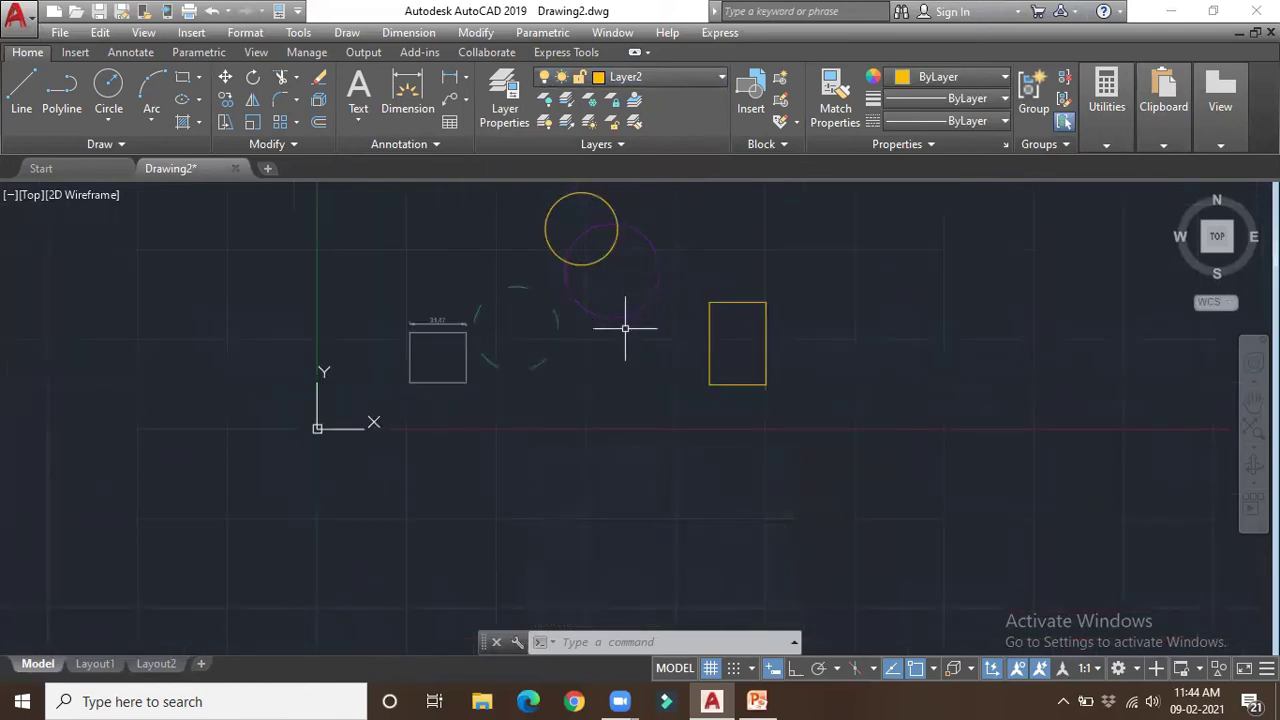
scroll(607, 323, up, 2)
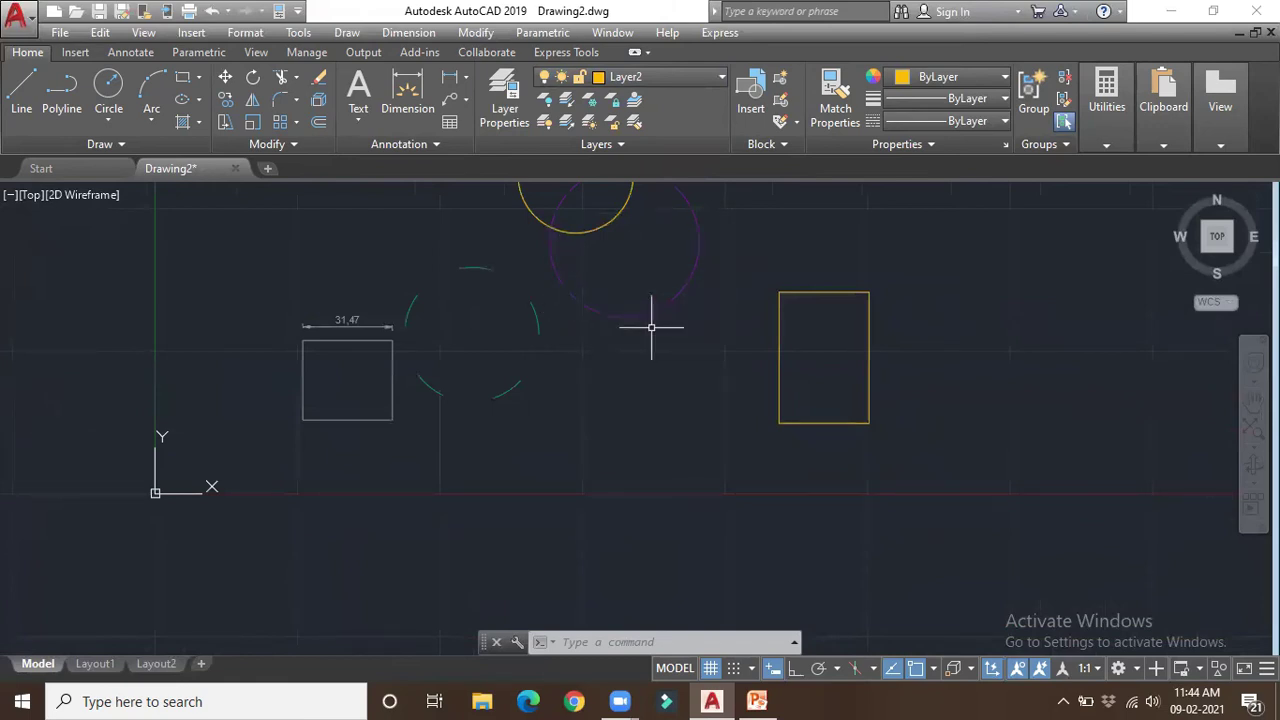
click(22, 95)
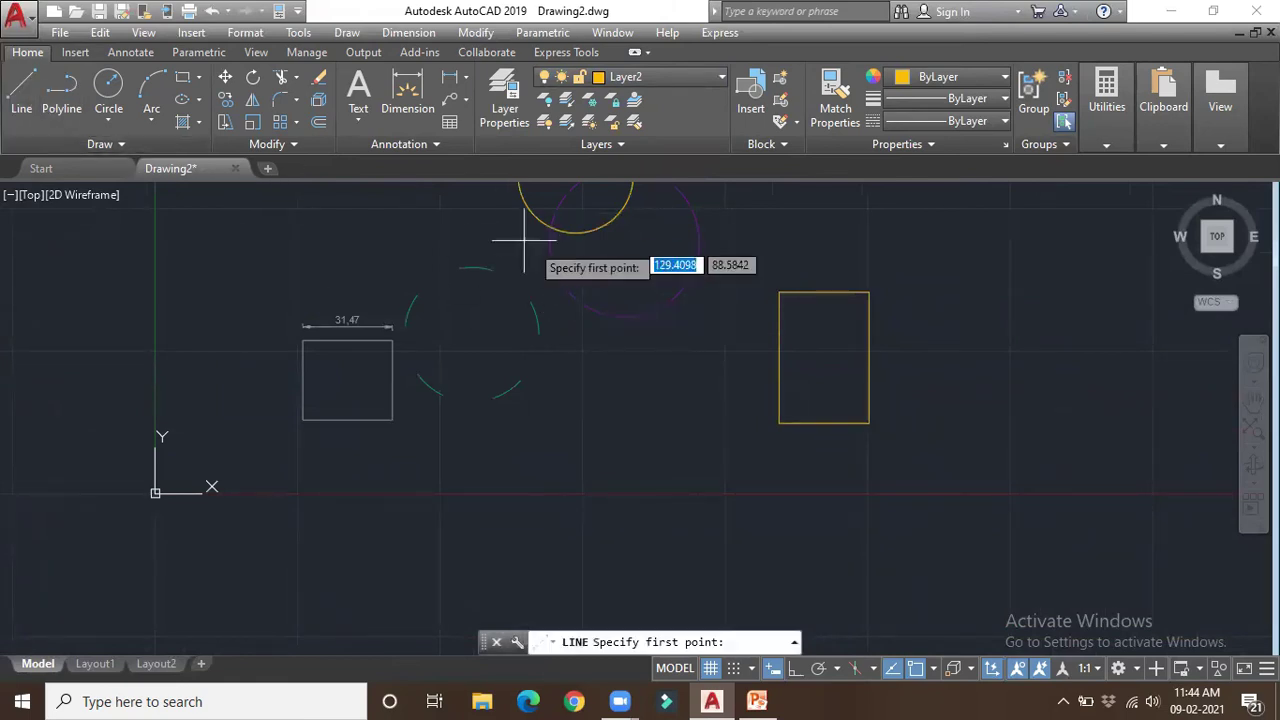
click(698, 256)
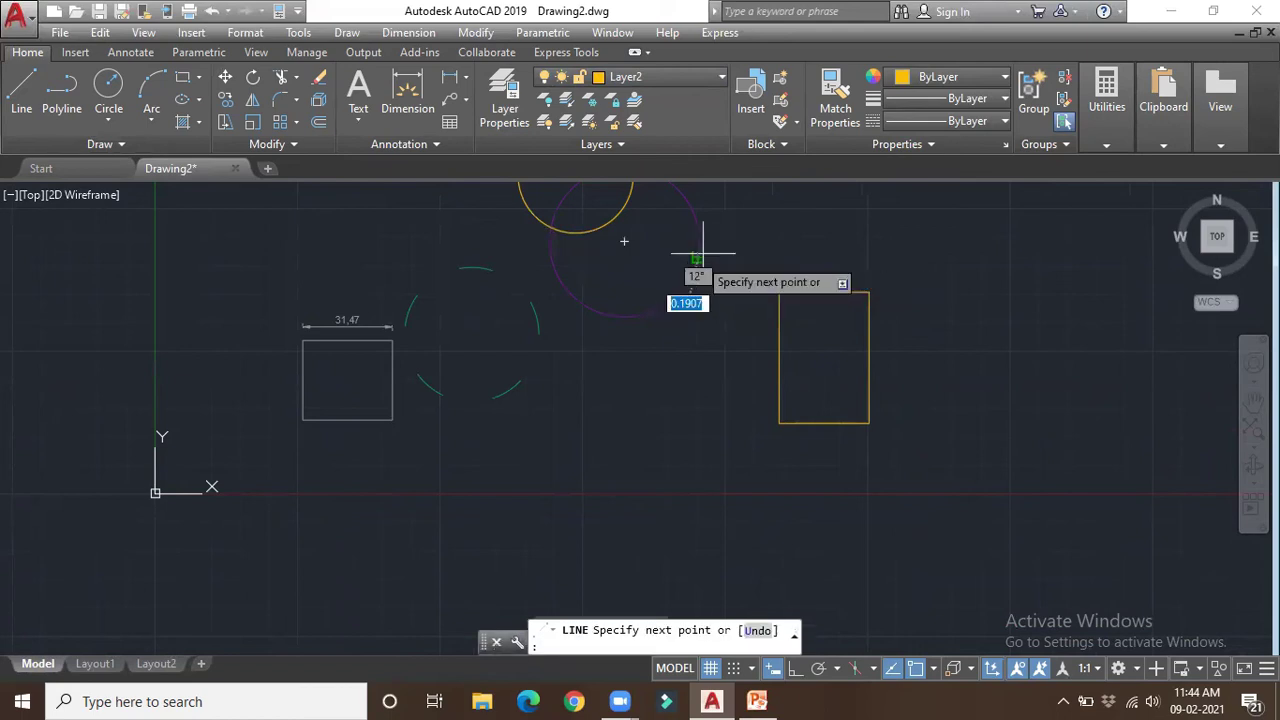
click(798, 222)
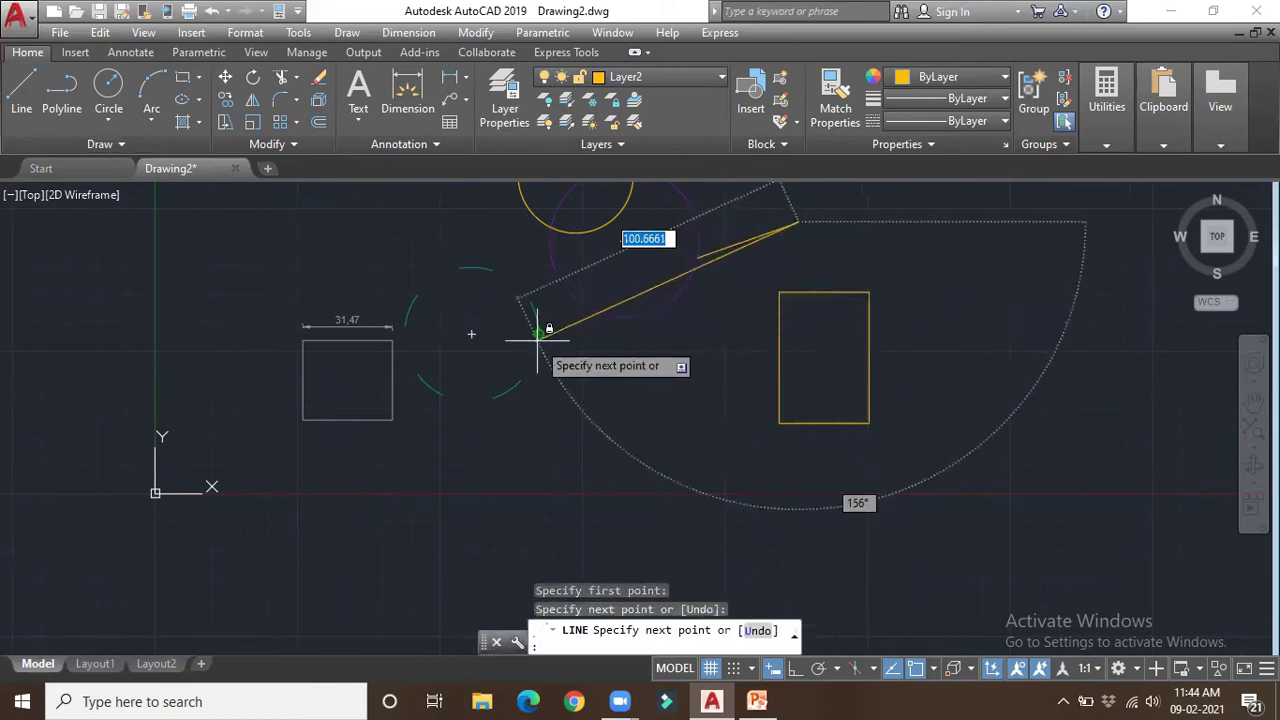
click(538, 336)
click(392, 418)
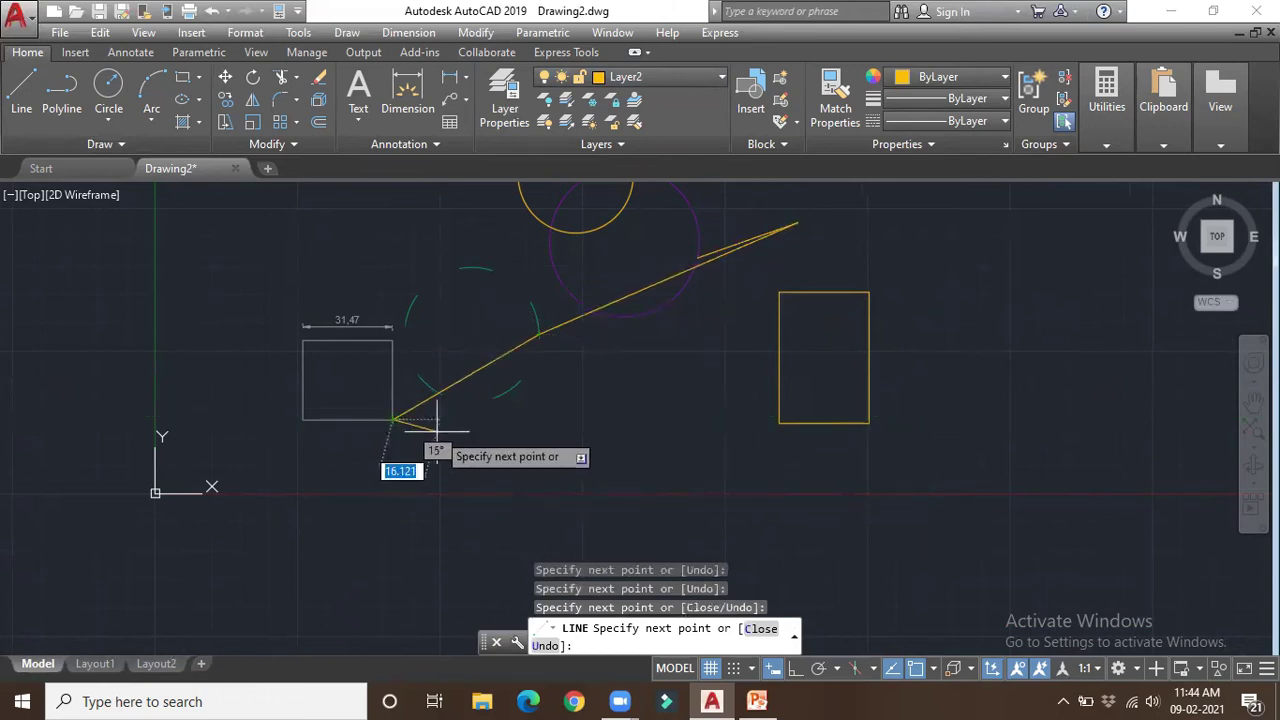
key(Escape)
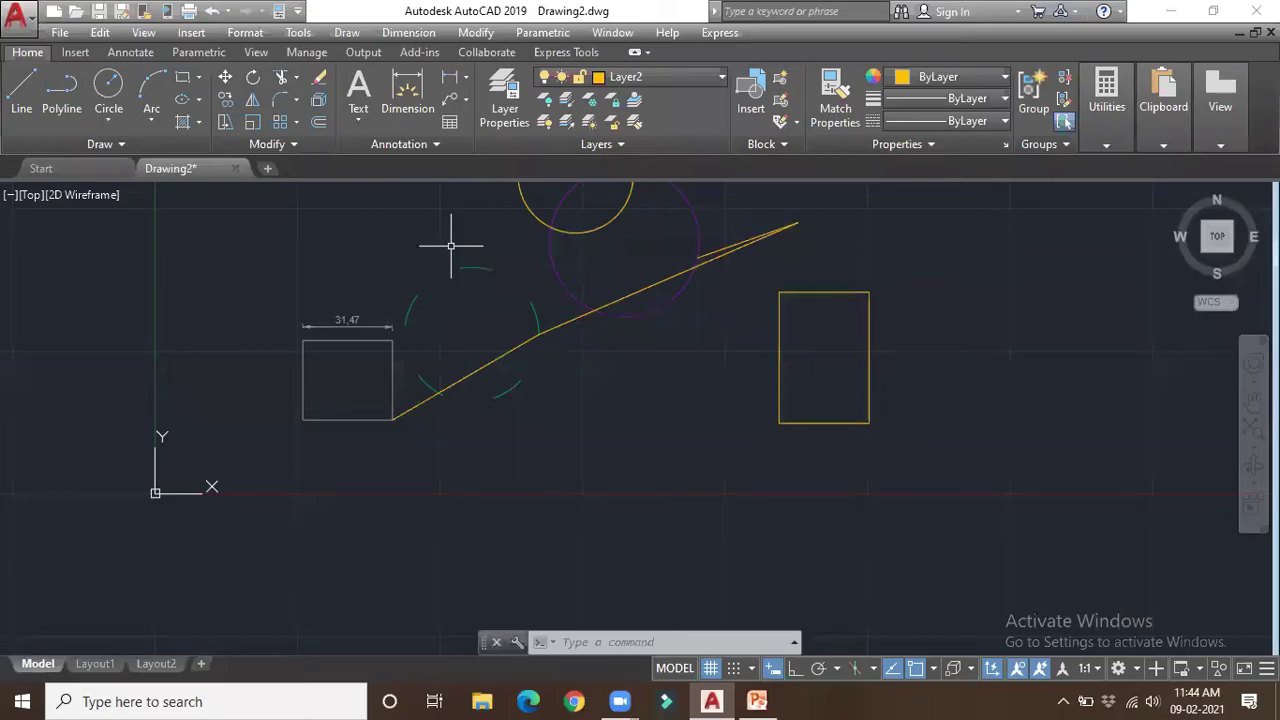
Try to erase the purple circle on the locked layer A, then cancel the Erase command.
scroll(617, 346, down, 3)
scroll(645, 300, up, 2)
scroll(650, 275, down, 3)
scroll(643, 270, up, 4)
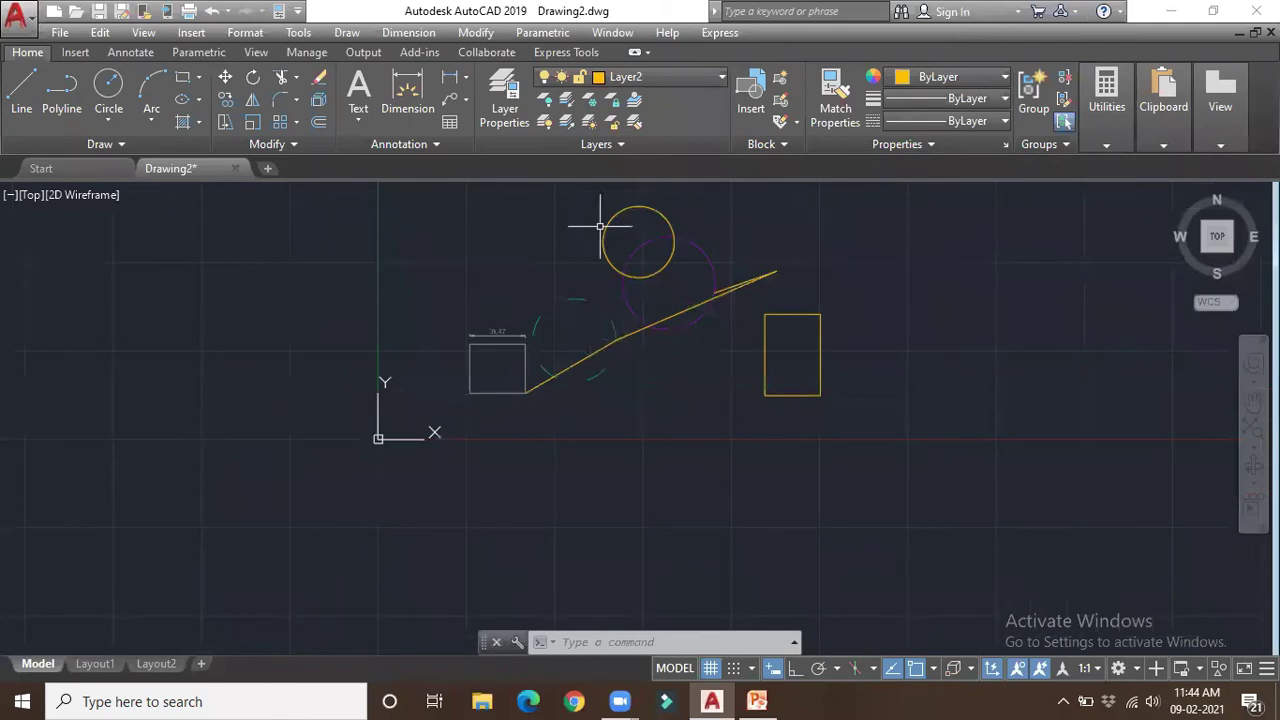
click(565, 212)
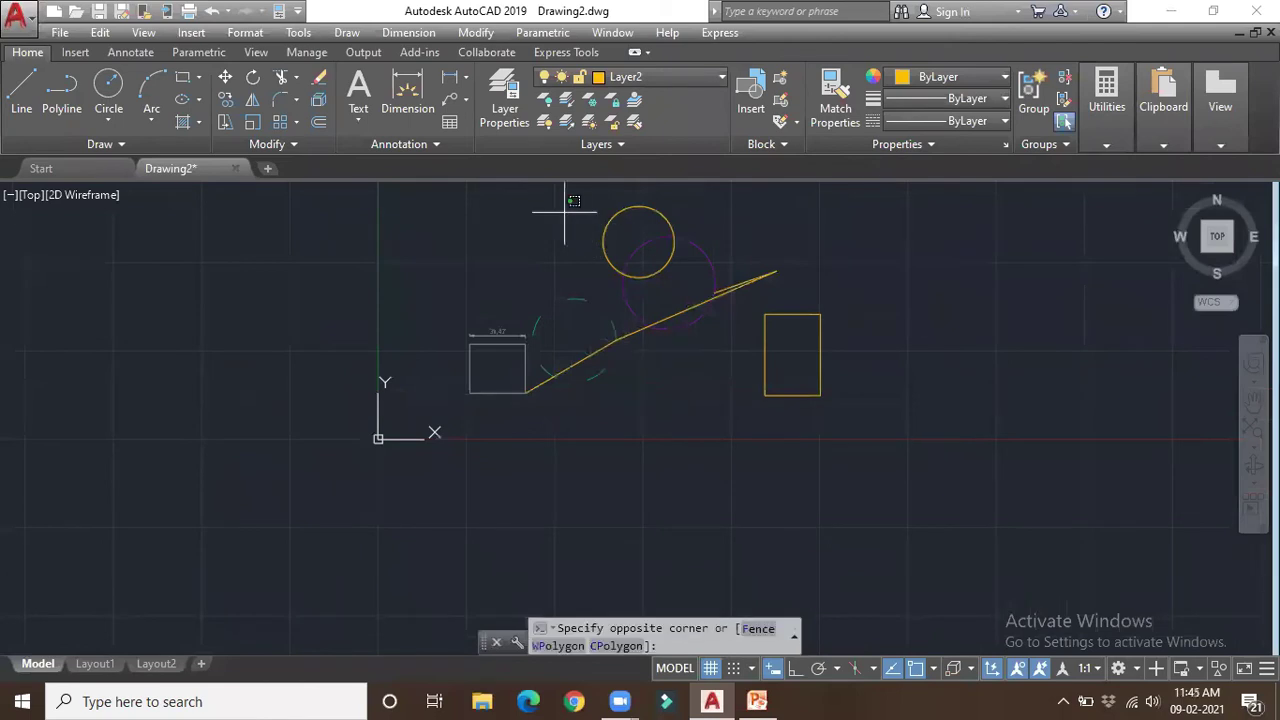
click(740, 378)
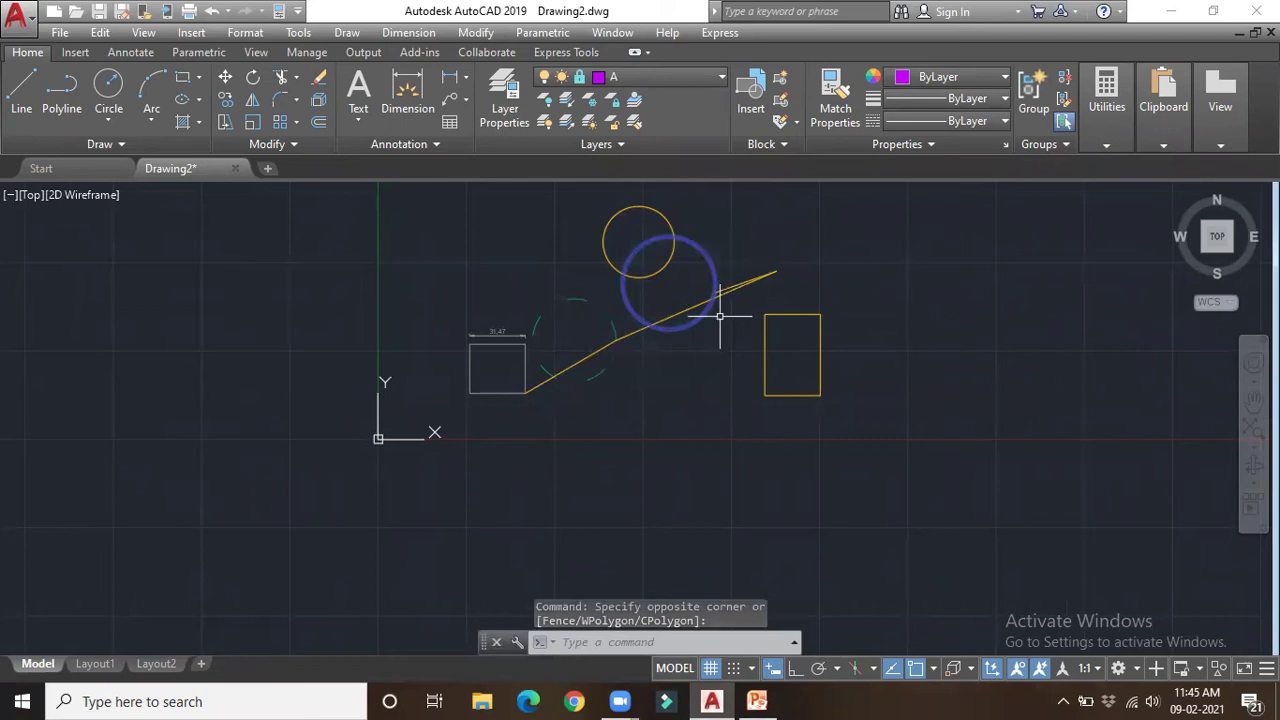
key(Delete)
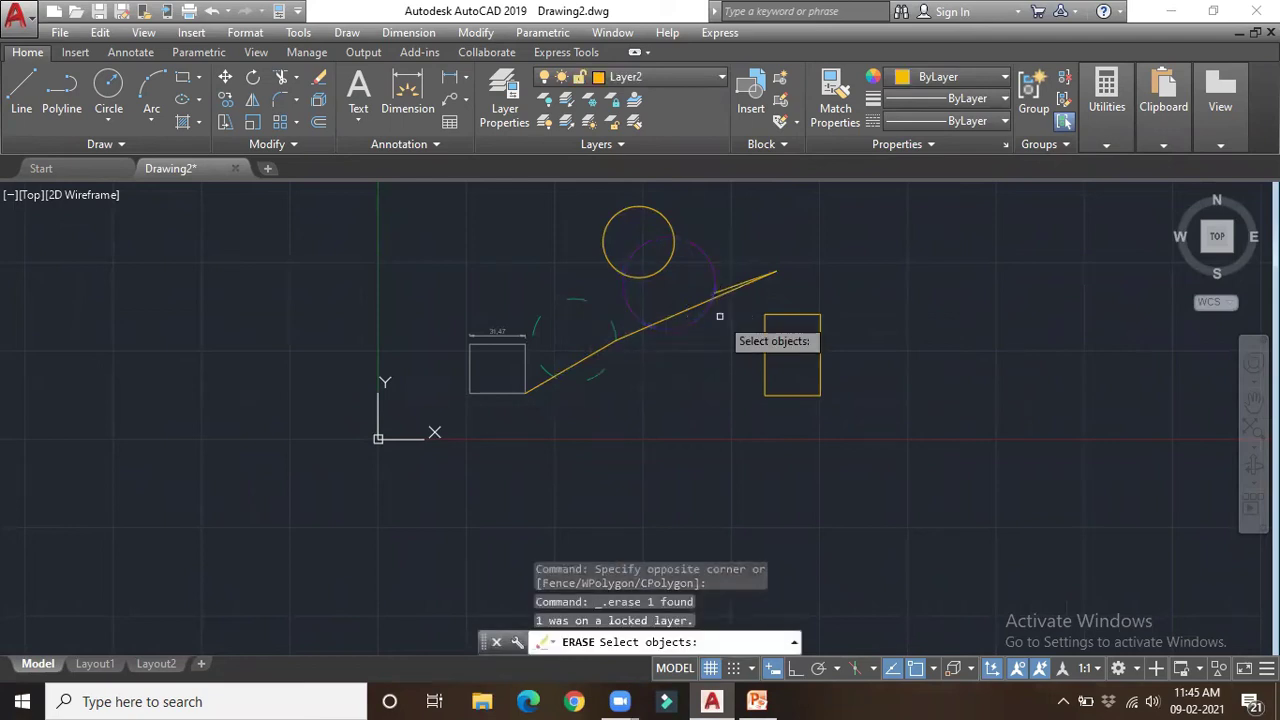
key(Escape)
key(Escape)
Window-select the yellow circle on Layer2 together with the locked purple circle and erase the selection.
mouse_move(710, 260)
middle_down()
mouse_move(686, 310)
mouse_move(678, 265)
middle_up()
click(552, 195)
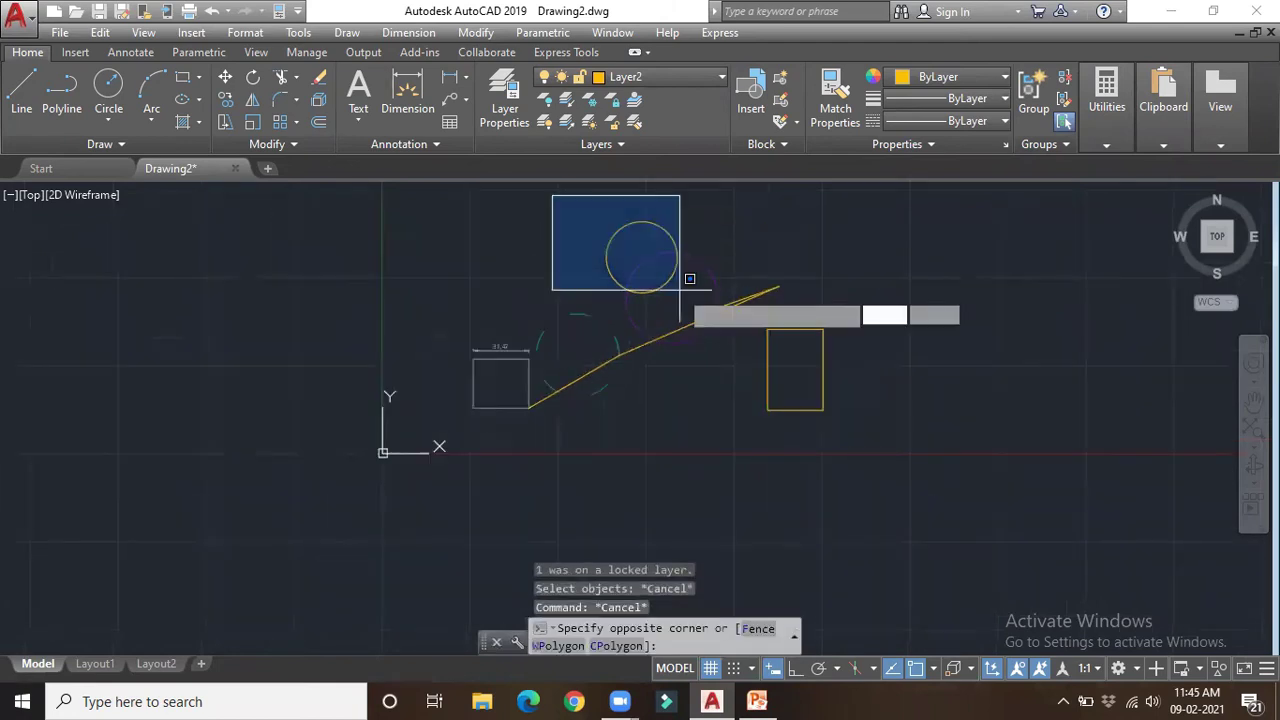
click(753, 377)
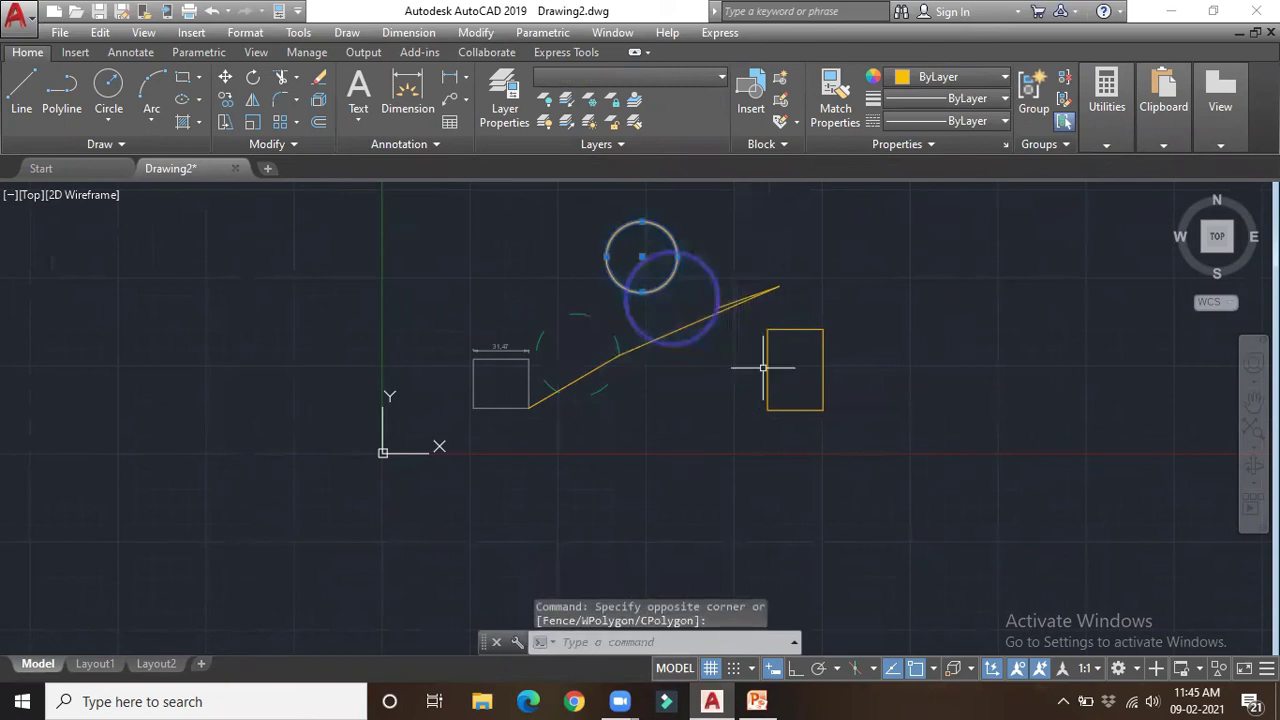
middle_drag(743, 262, 690, 260)
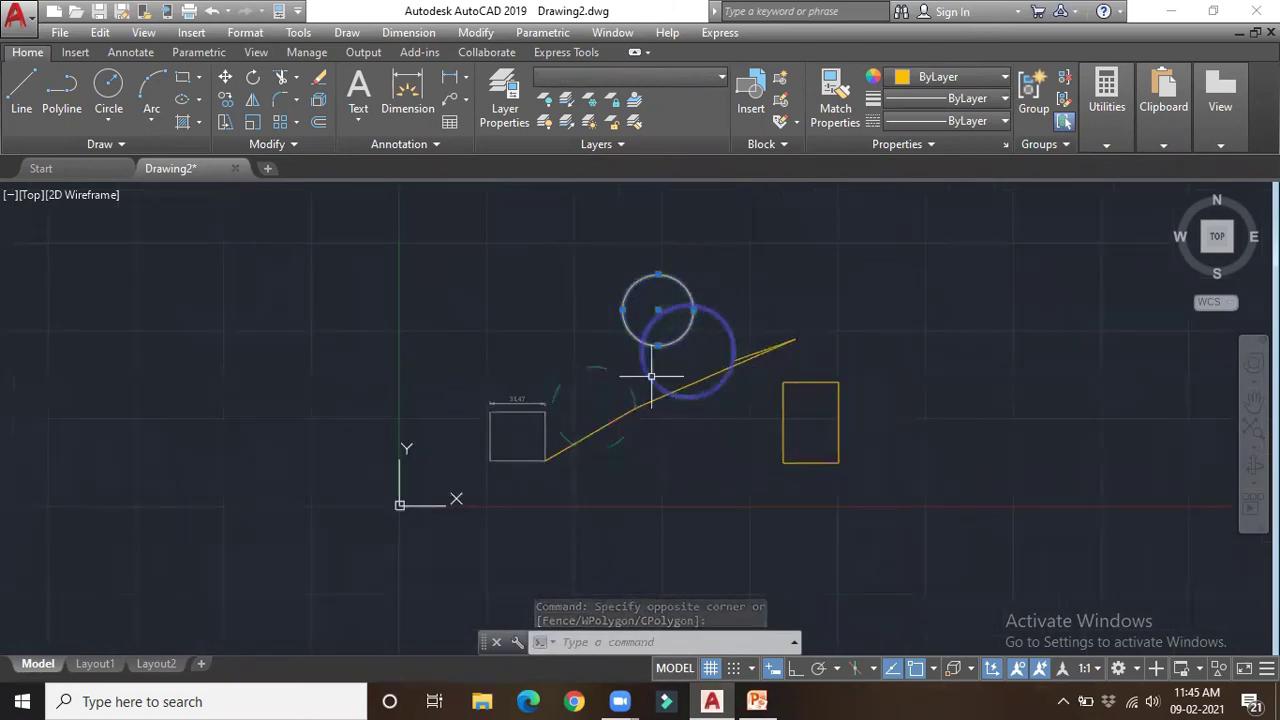
scroll(685, 325, up, 2)
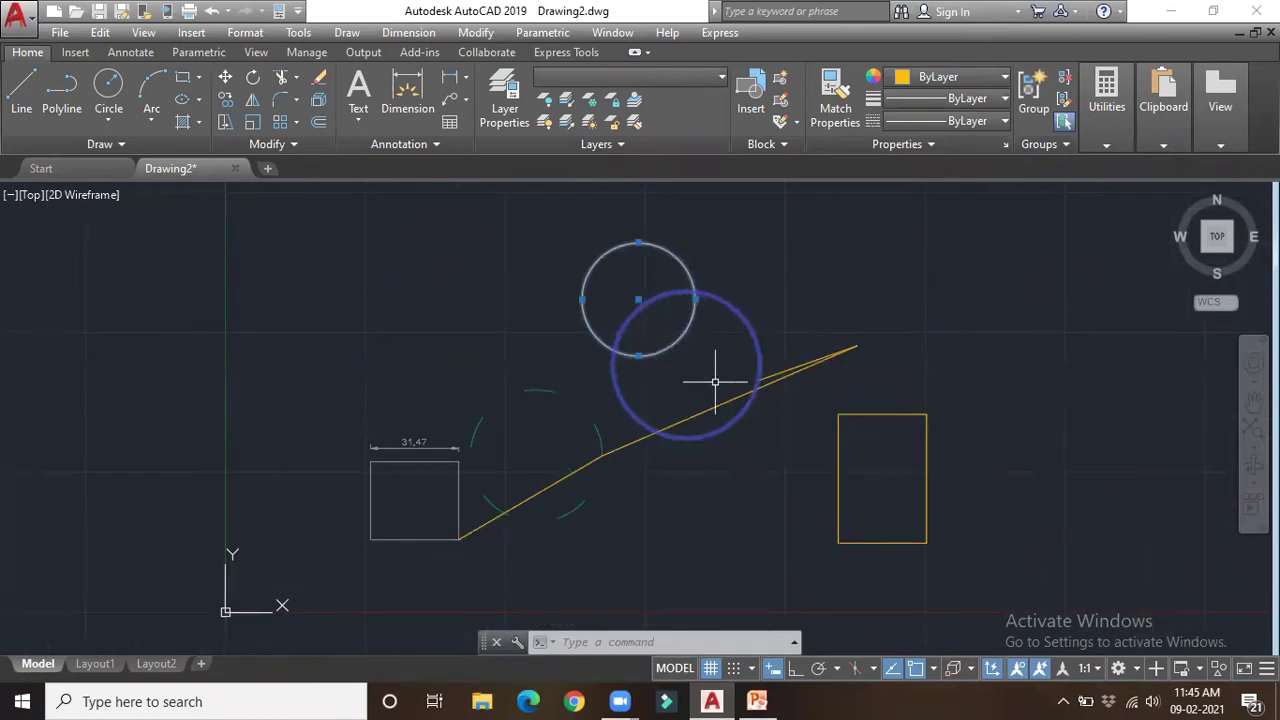
key(Delete)
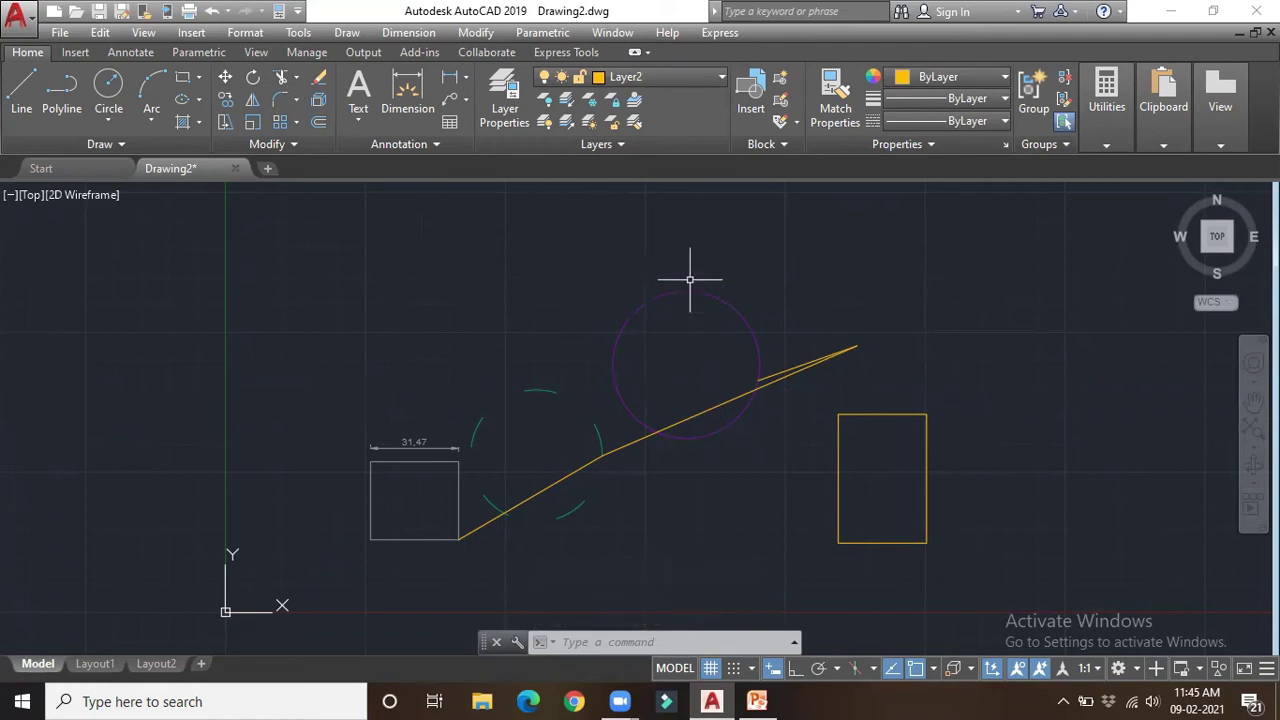
Unlock layers 0, A, Defpoints, Layer1 and Layer3.
click(679, 78)
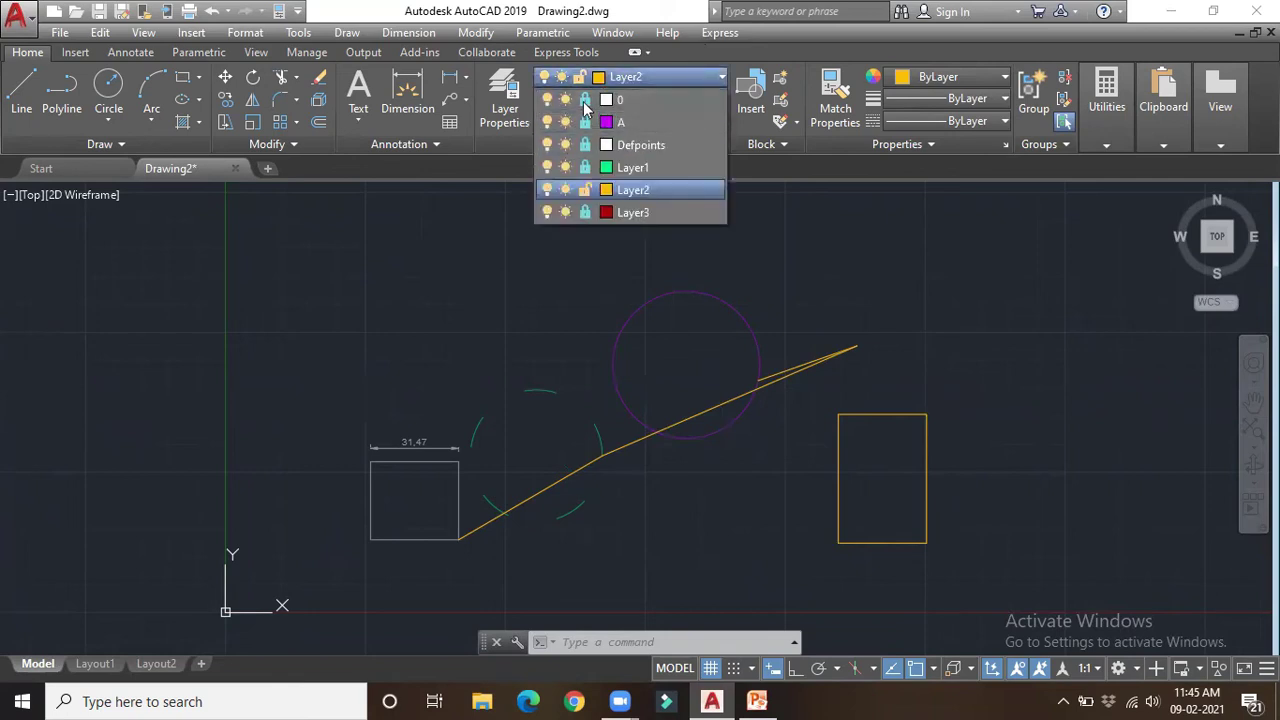
click(585, 122)
click(585, 145)
click(585, 167)
click(585, 212)
click(663, 78)
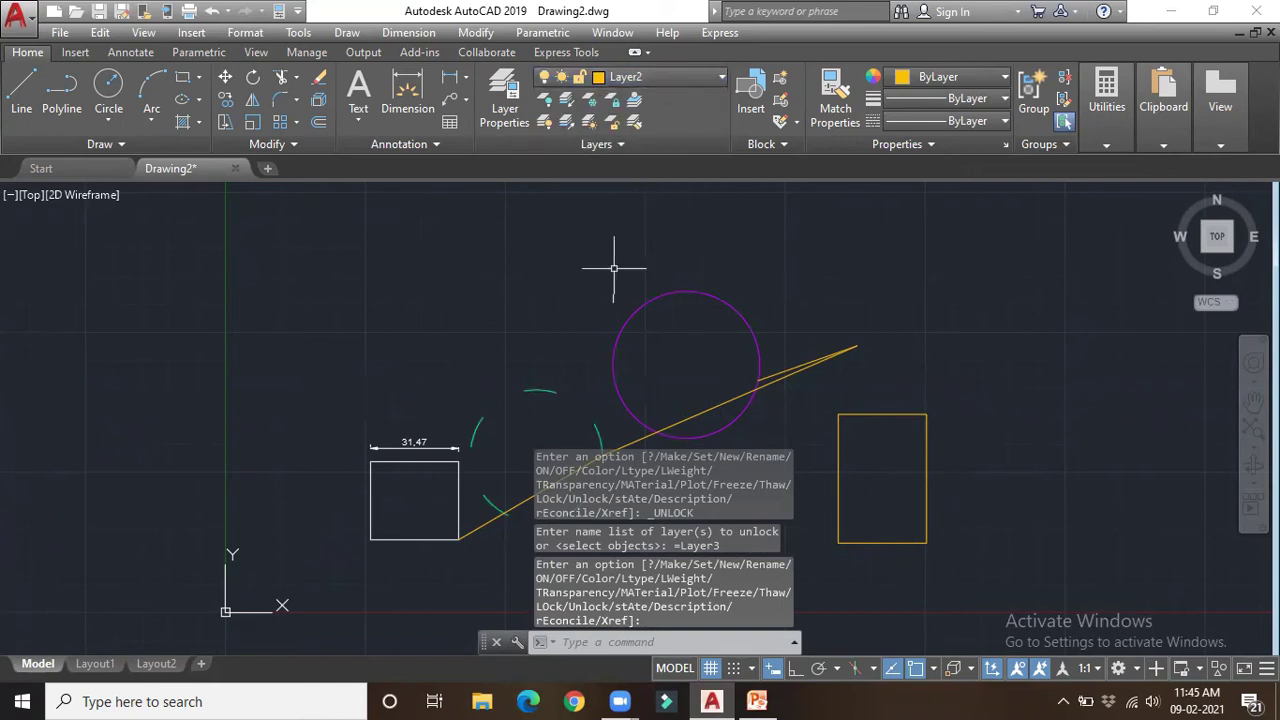
click(686, 78)
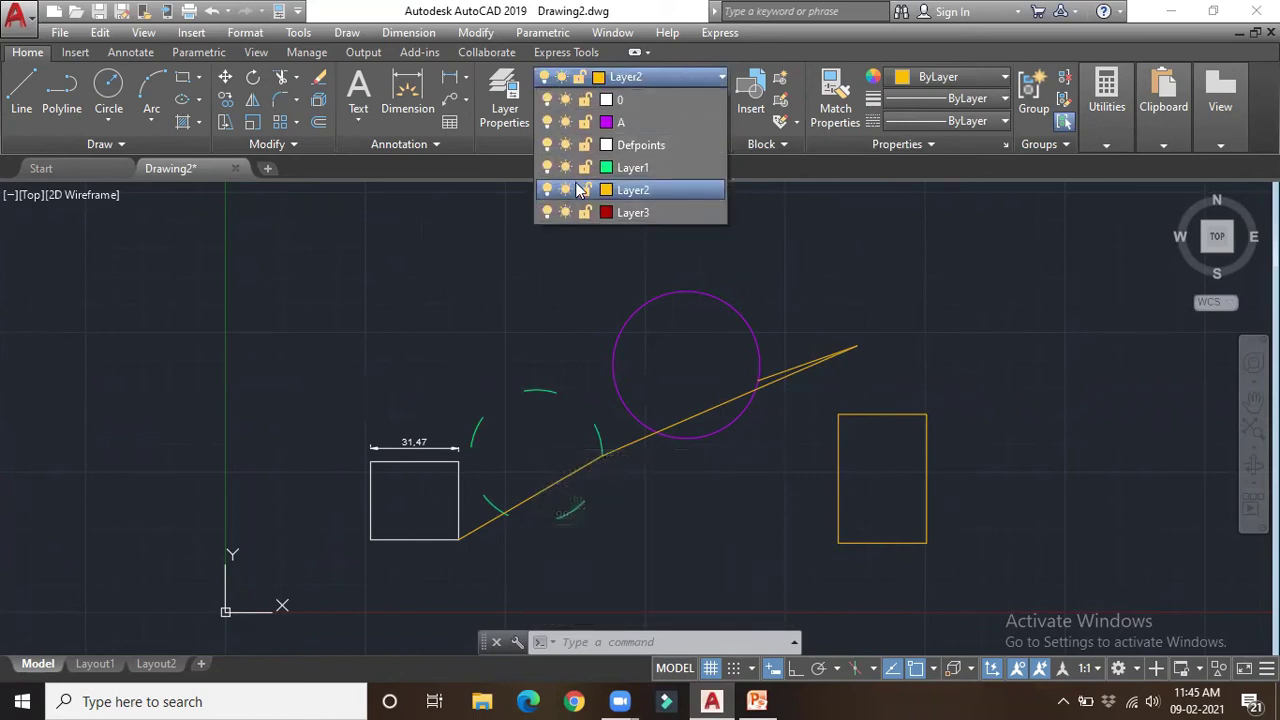
click(671, 71)
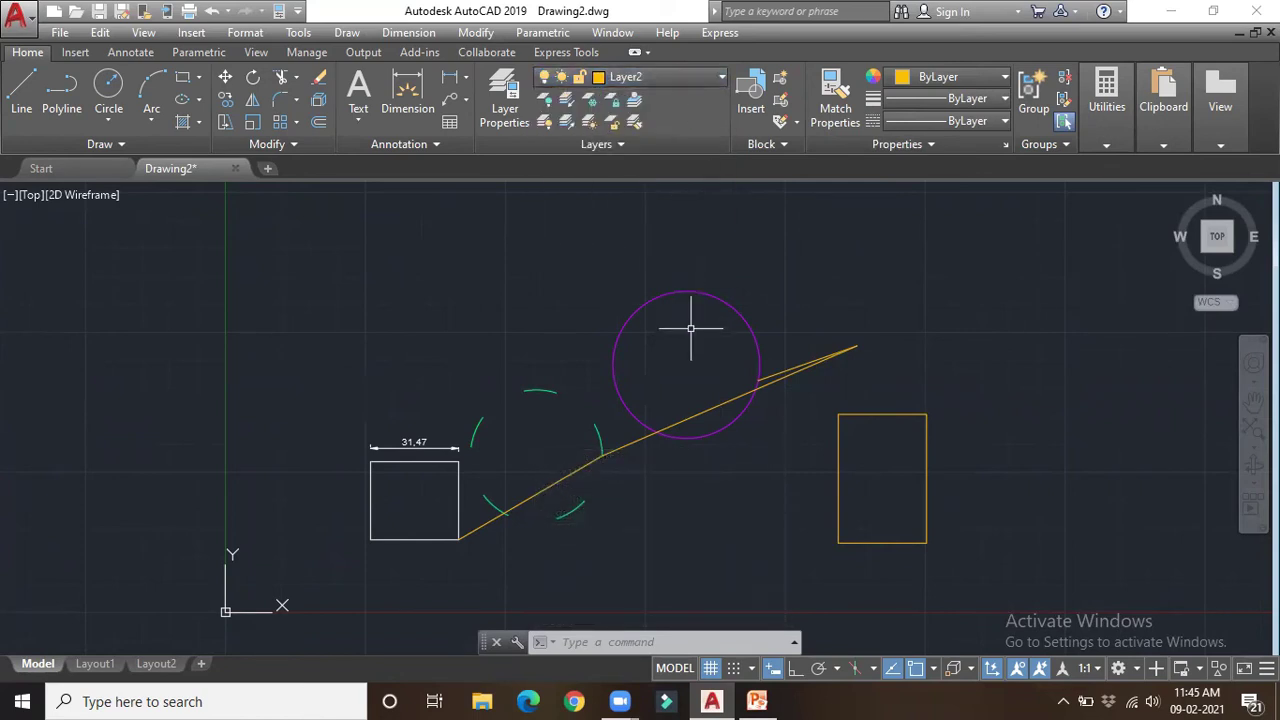
scroll(690, 328, down, 2)
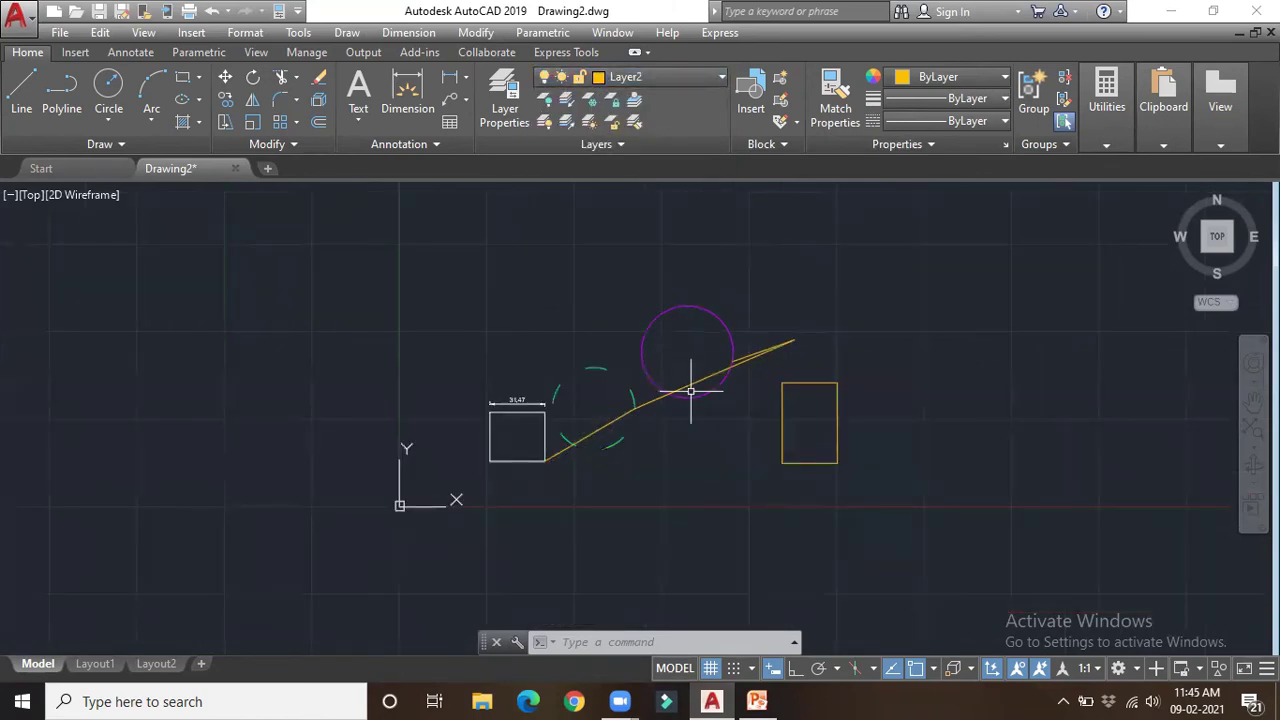
click(684, 79)
click(684, 79)
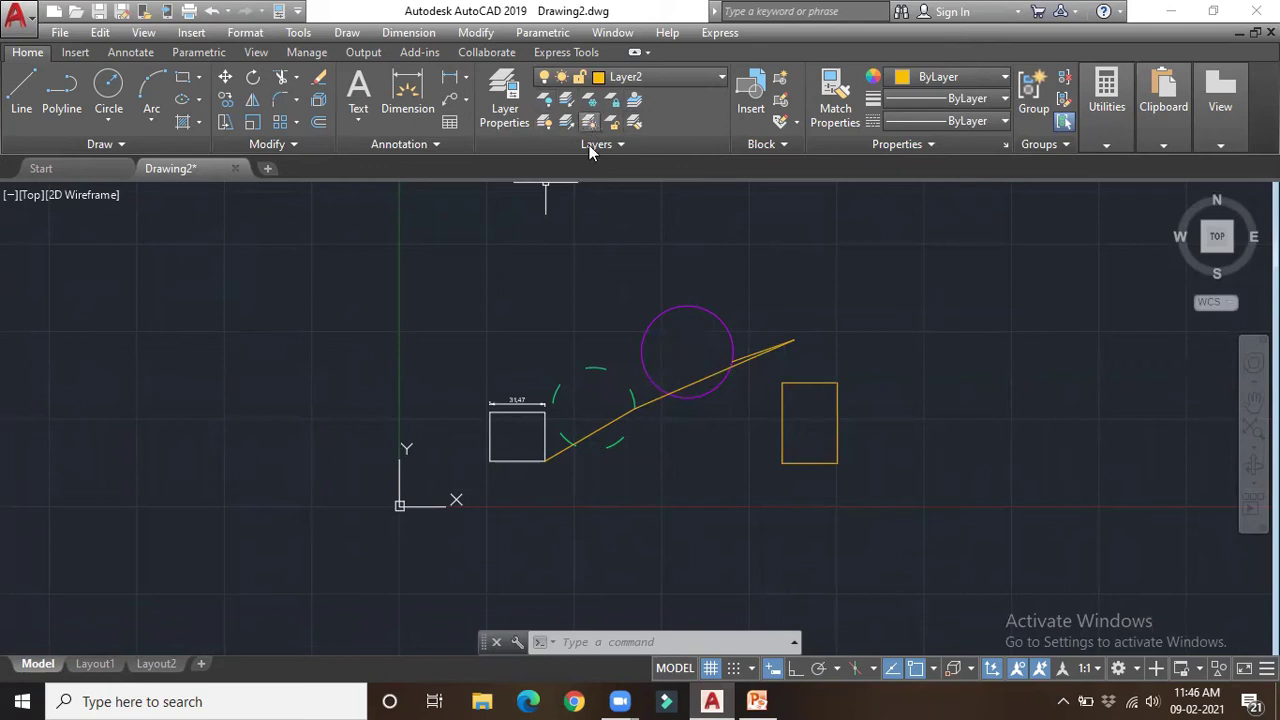
Turn off layer A by picking the purple circle with the layer Off tool.
click(543, 99)
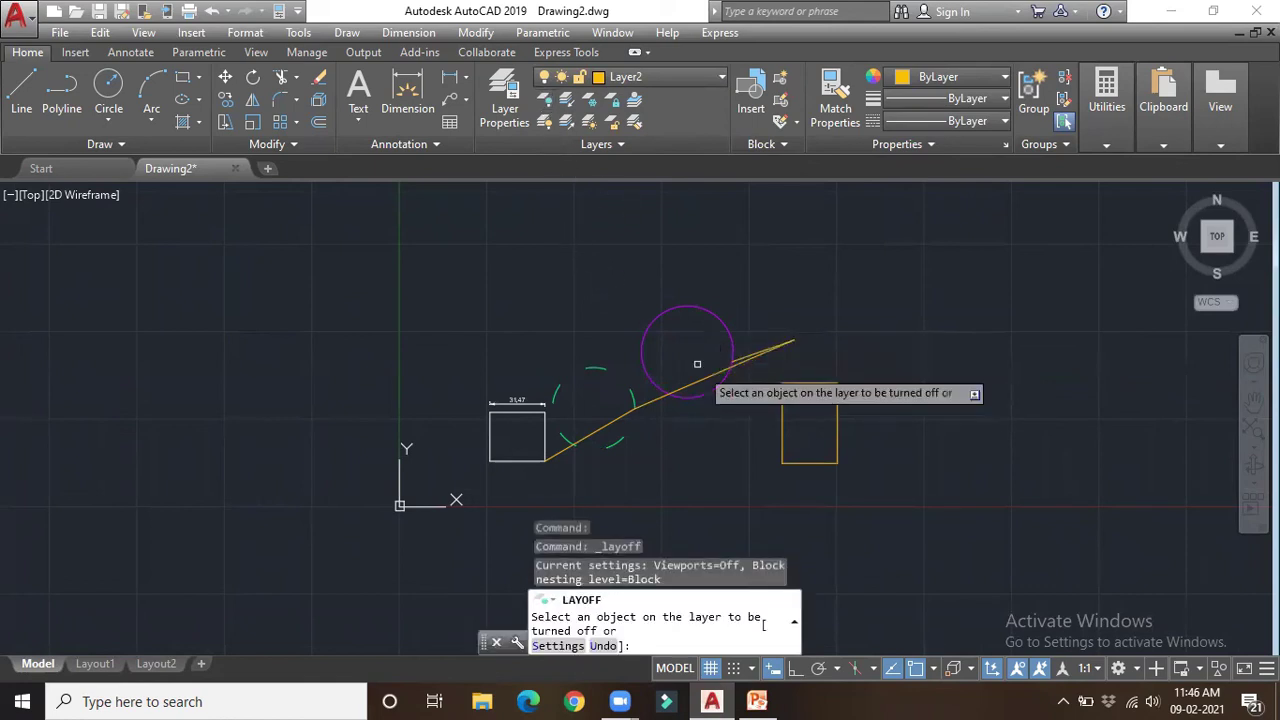
scroll(692, 318, up, 2)
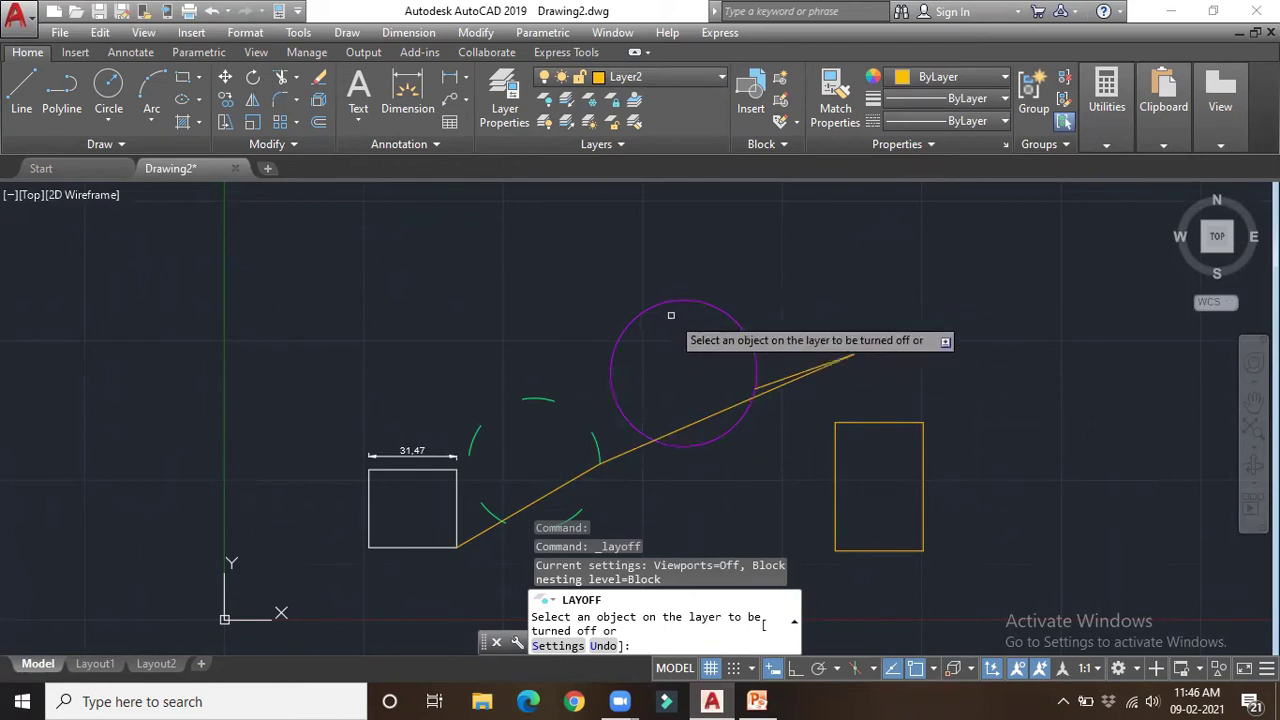
click(735, 322)
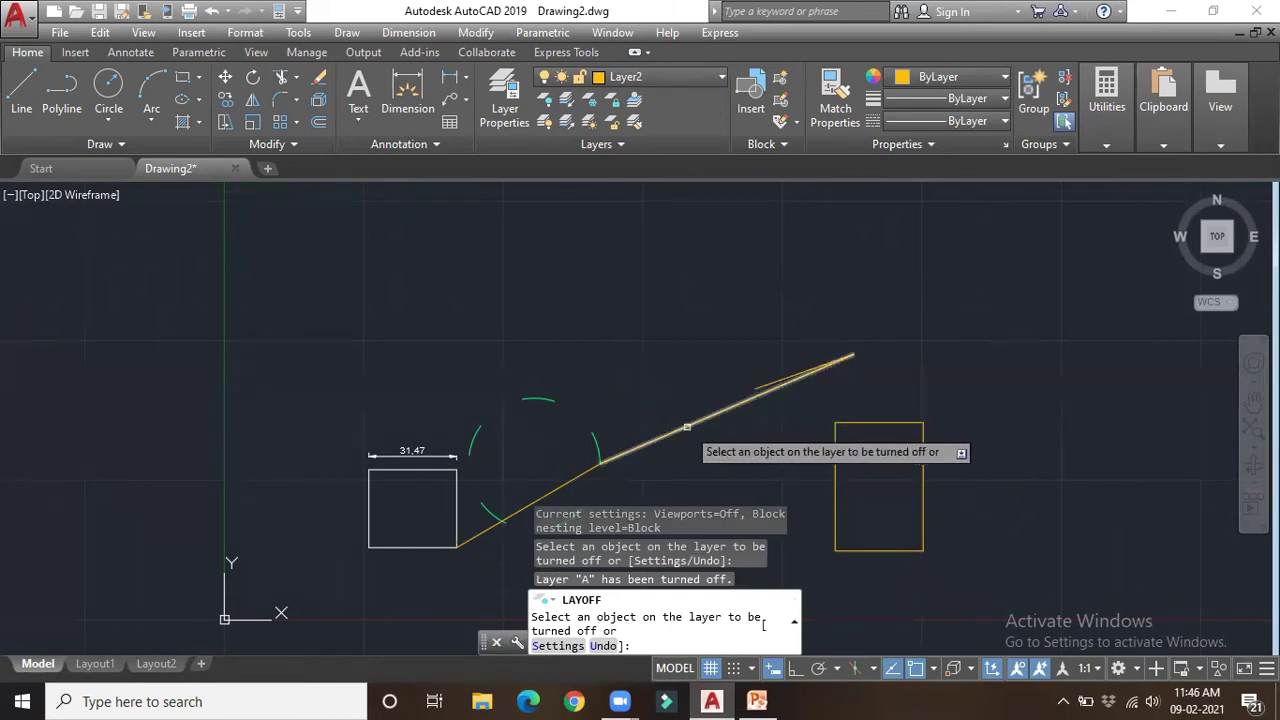
Make Layer1 the current layer and turn off Layer2 by picking one of its yellow lines.
click(654, 71)
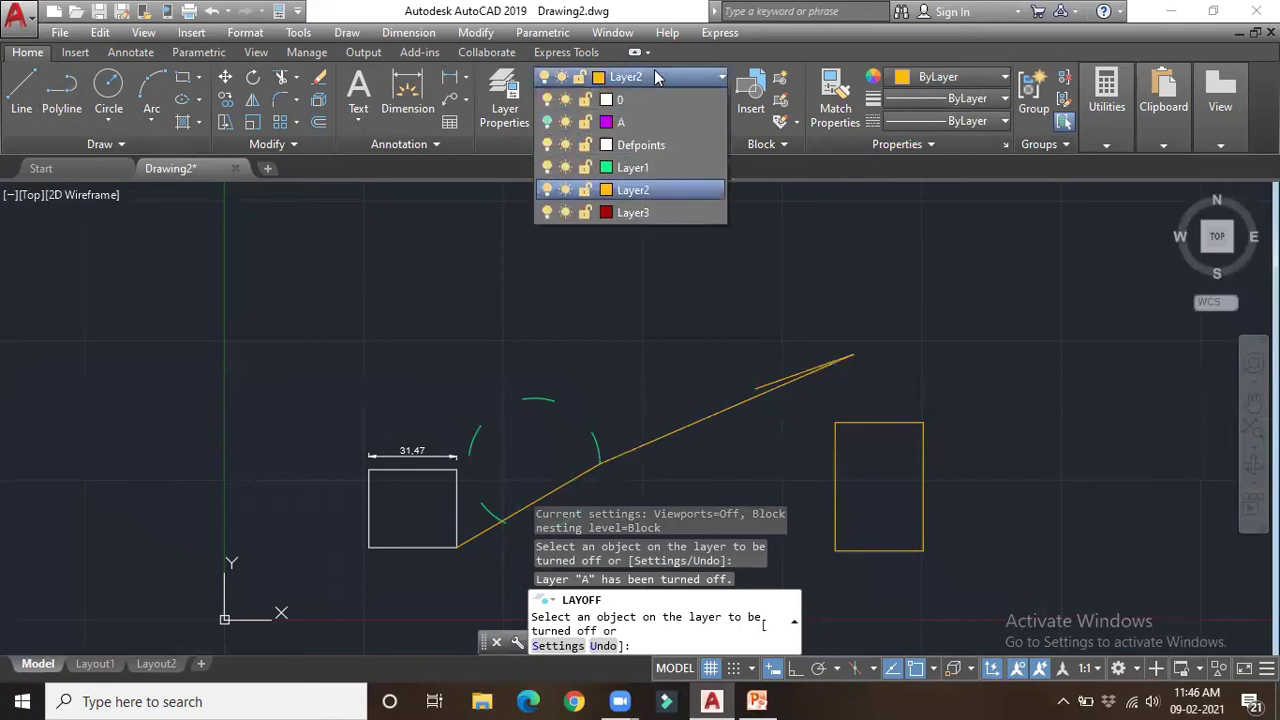
click(654, 167)
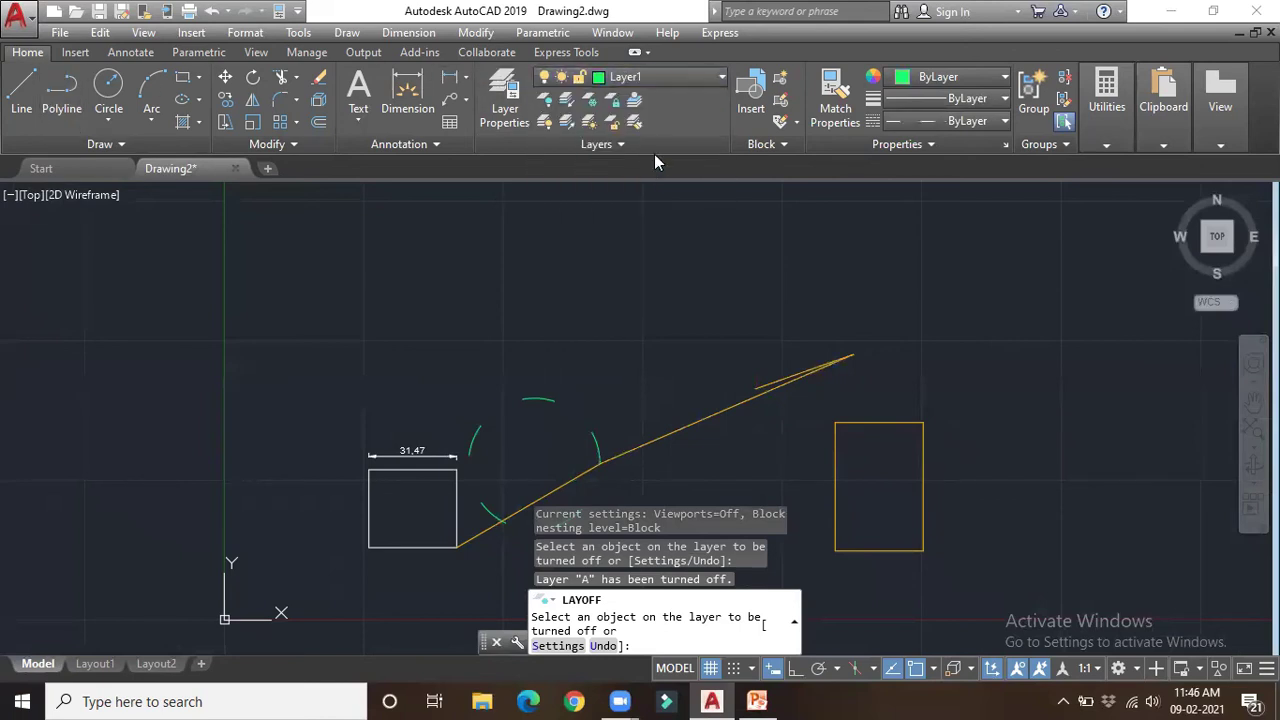
click(548, 101)
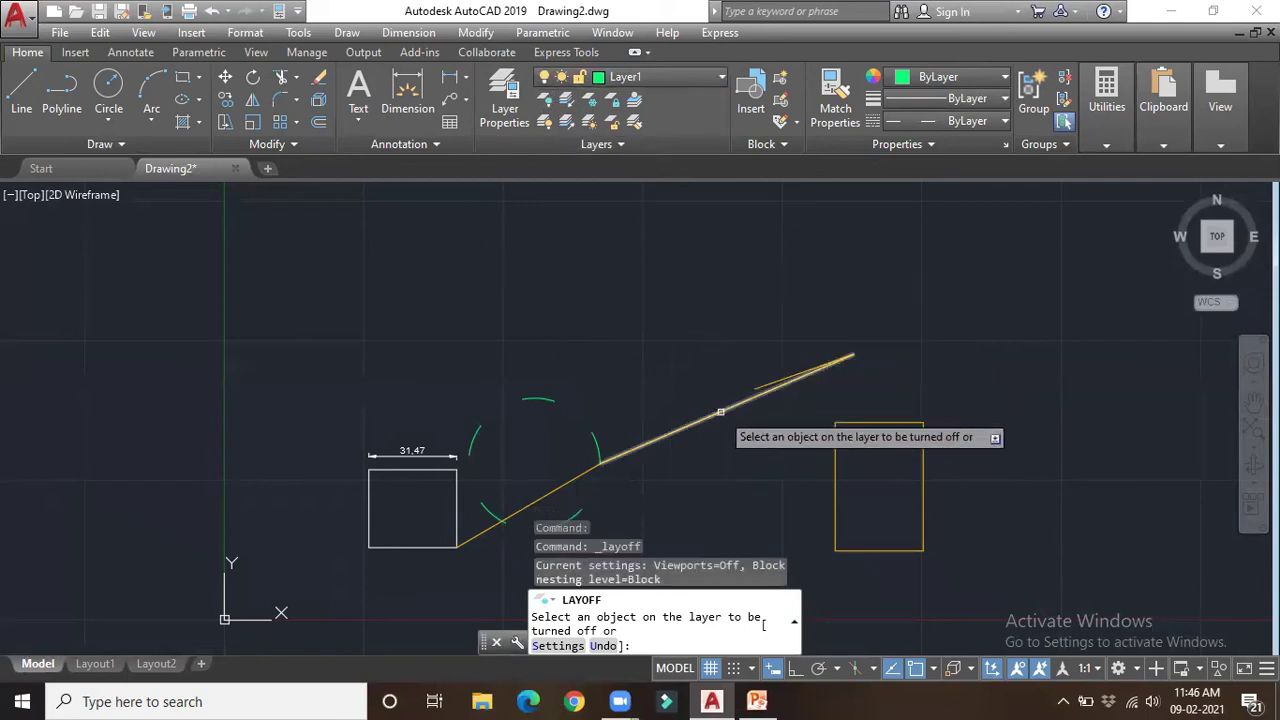
click(720, 411)
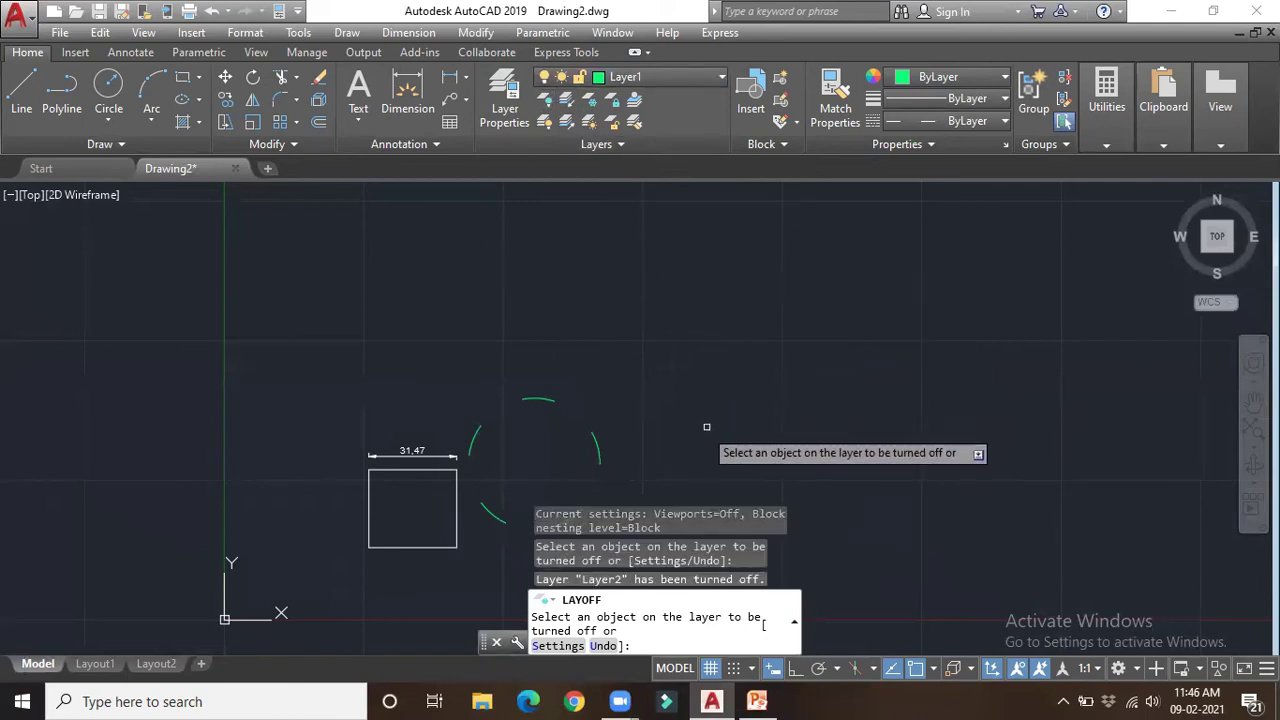
Turn off layer 0 by picking the white square, and turn all layers back on.
scroll(686, 392, down, 2)
scroll(680, 403, up, 2)
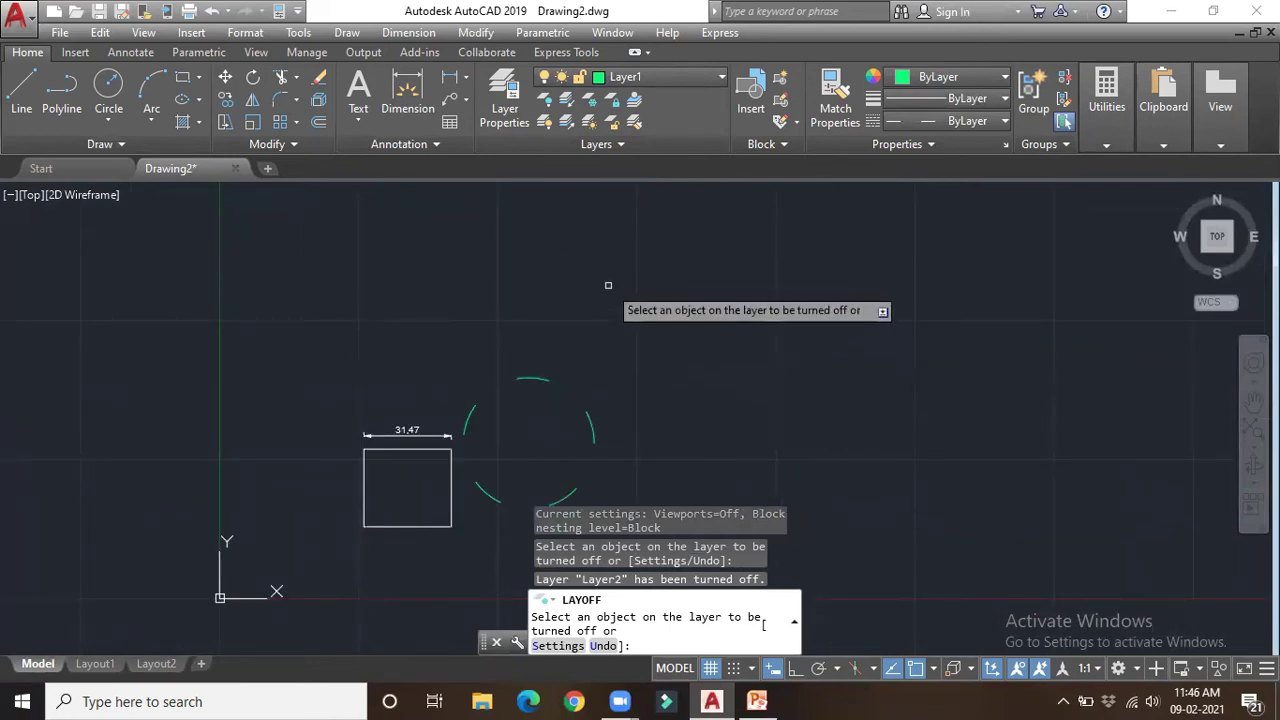
scroll(546, 391, down, 2)
scroll(547, 471, up, 4)
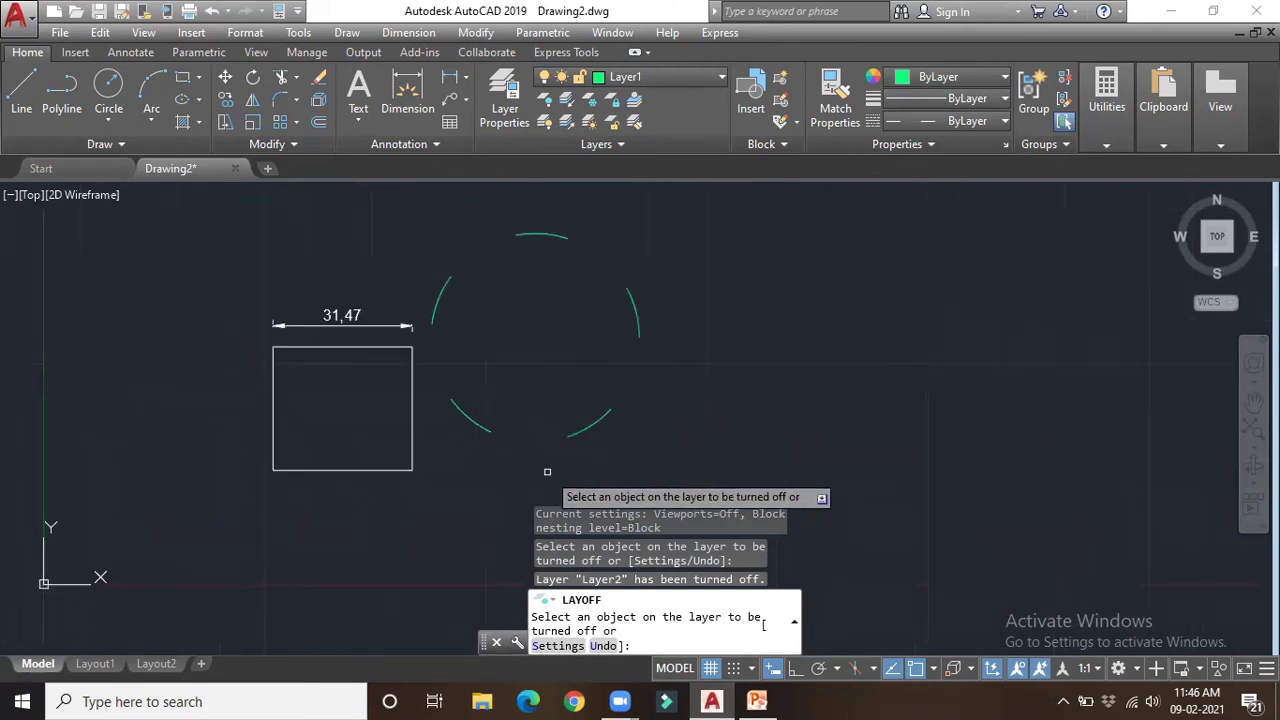
click(391, 352)
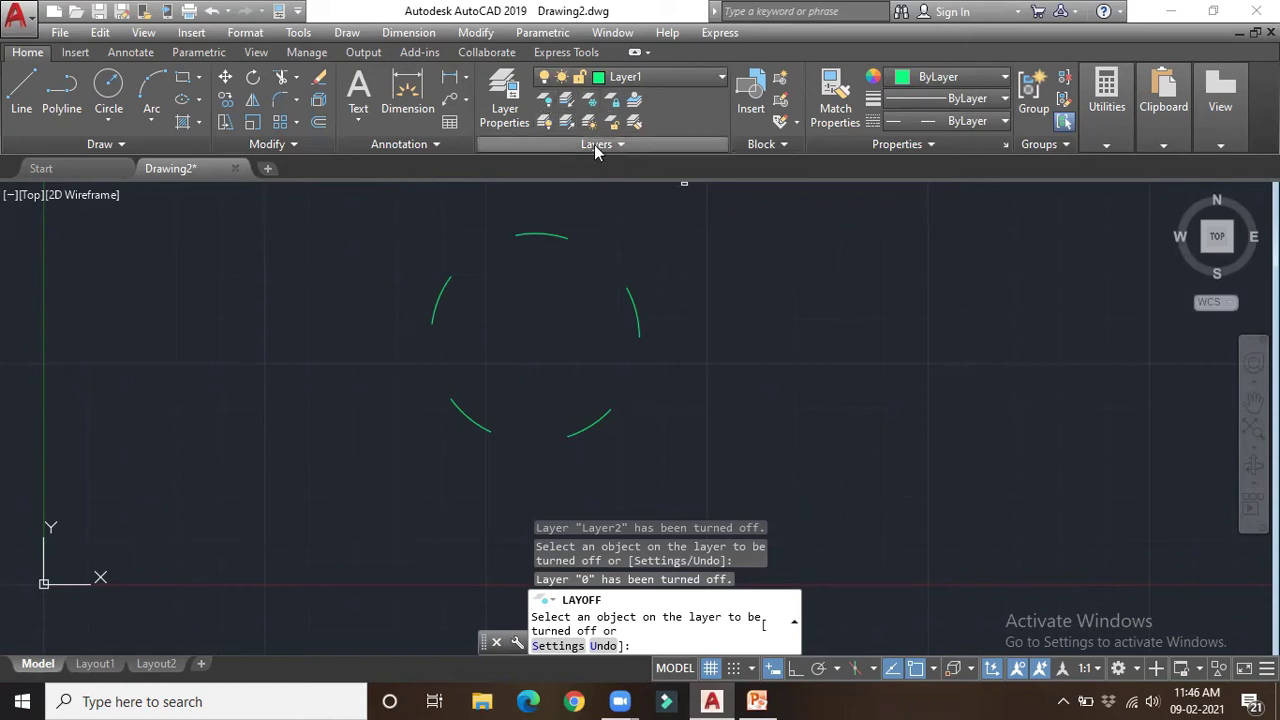
click(545, 124)
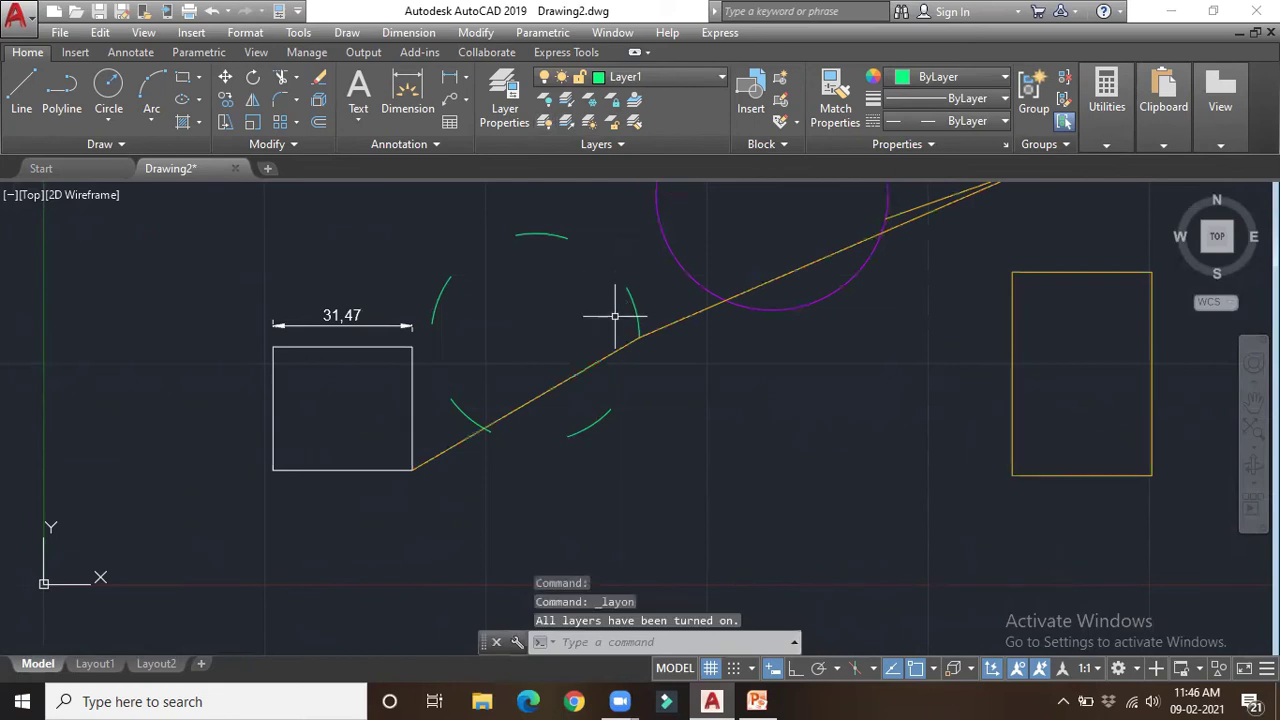
Isolate layer A by picking the purple circle with the layer Isolate tool.
scroll(606, 320, down, 3)
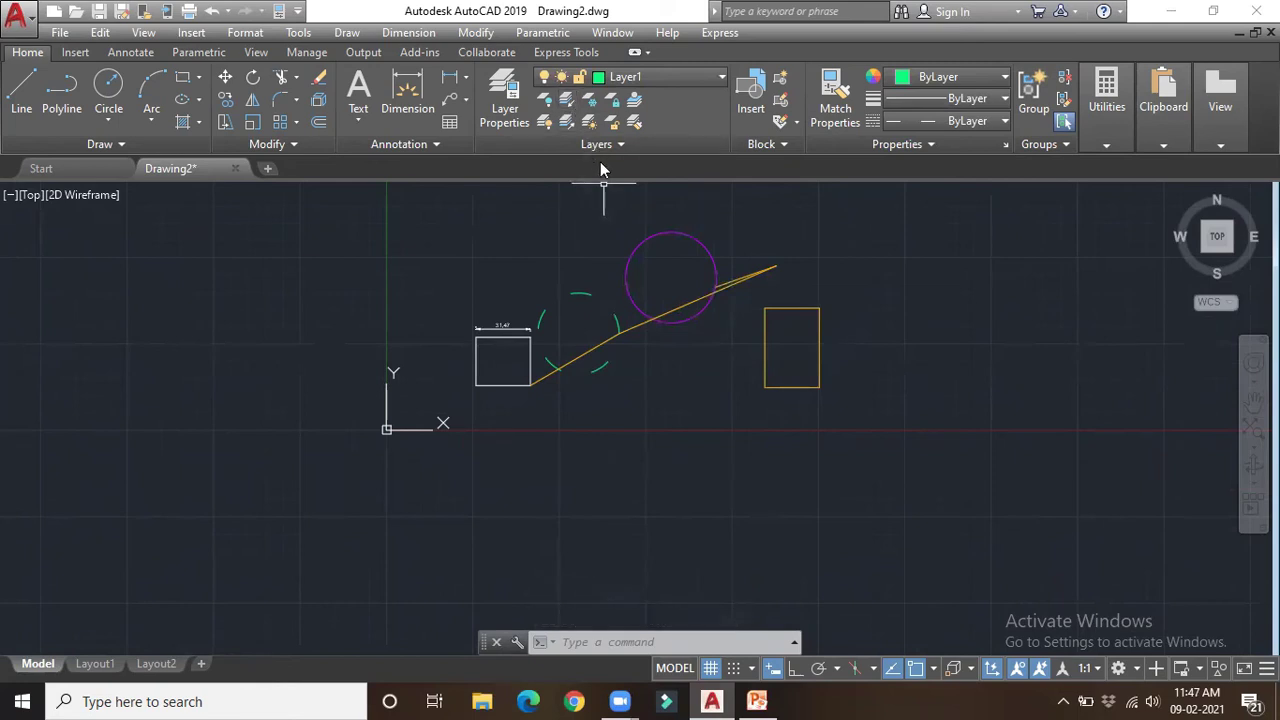
scroll(664, 262, down, 3)
scroll(662, 258, up, 5)
scroll(640, 245, down, 4)
scroll(650, 230, up, 4)
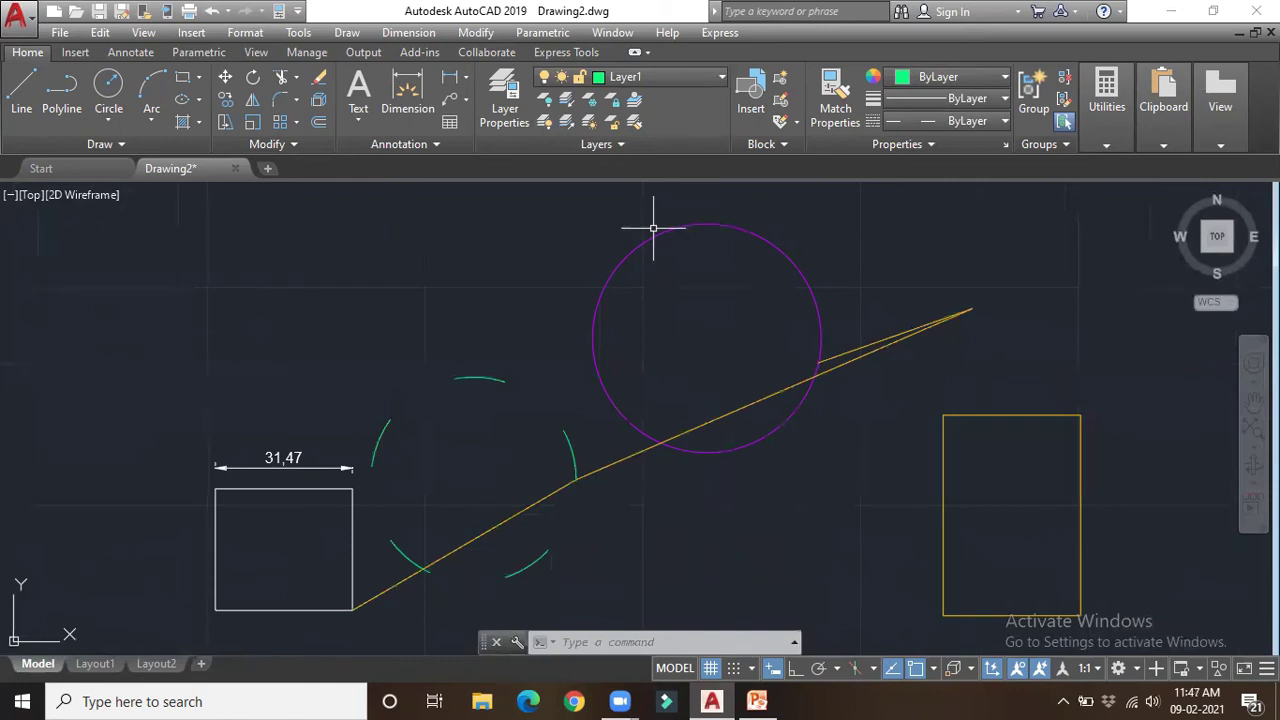
click(567, 104)
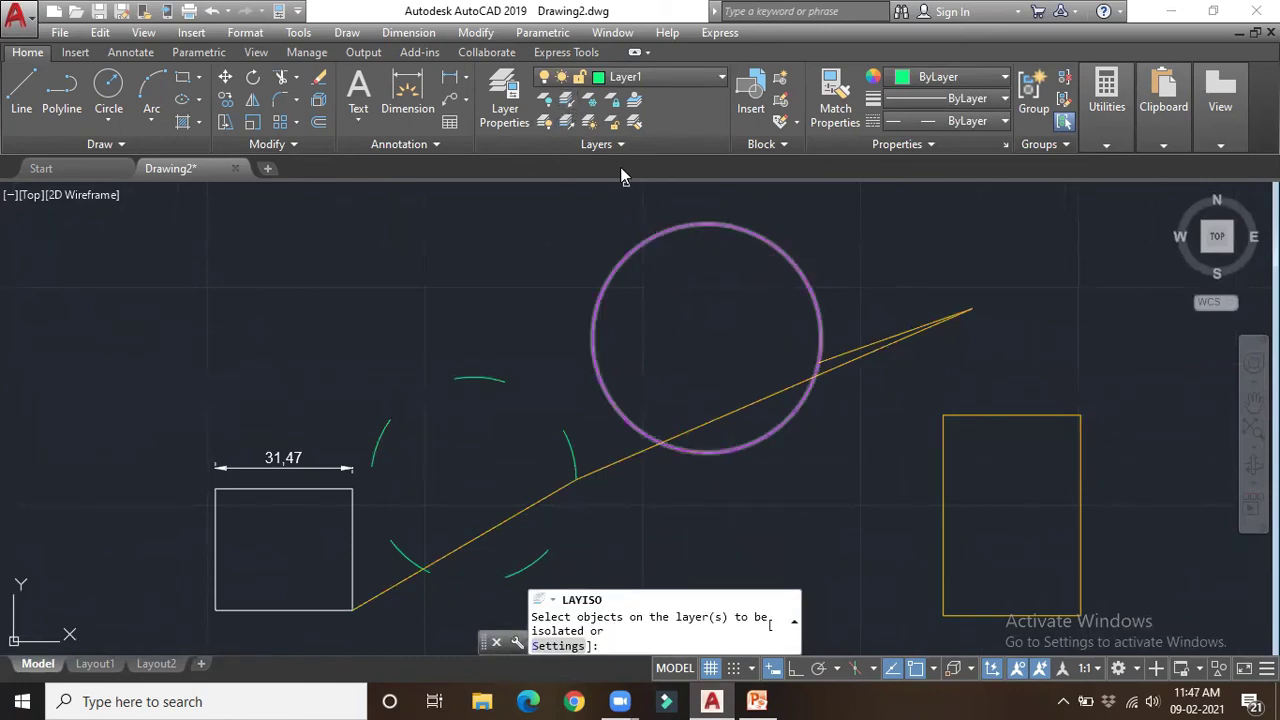
click(659, 232)
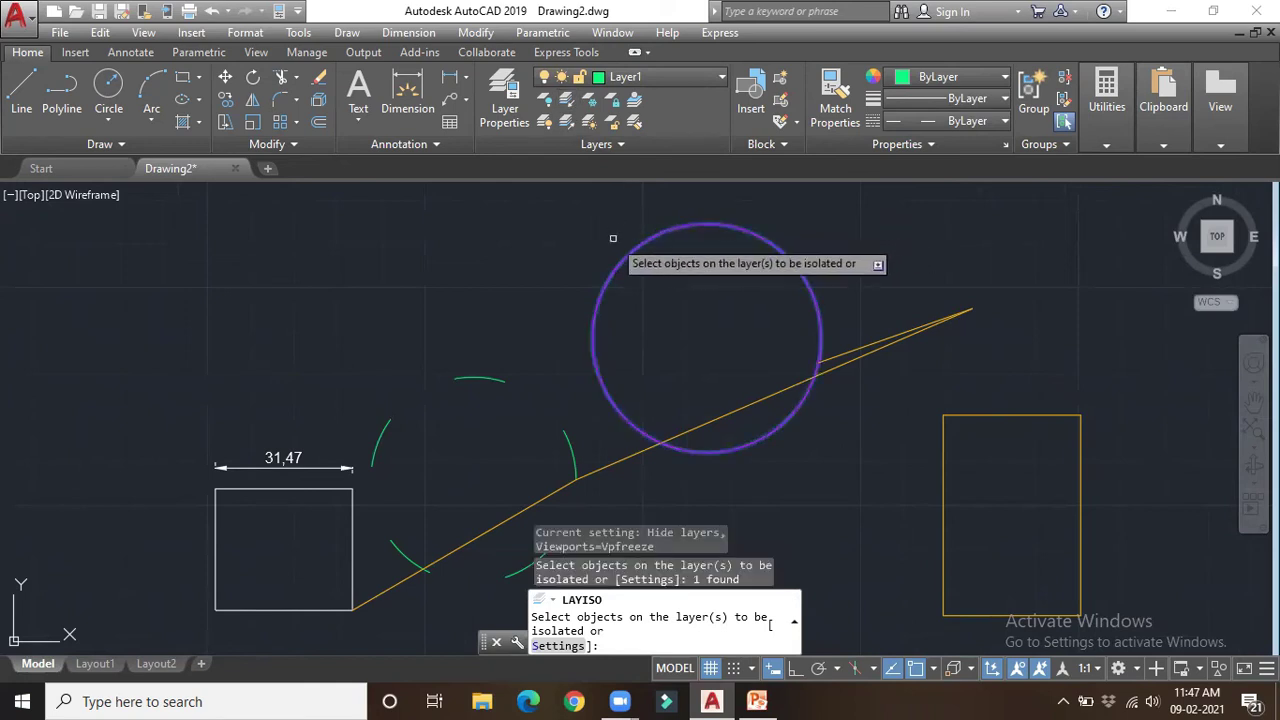
click(668, 291)
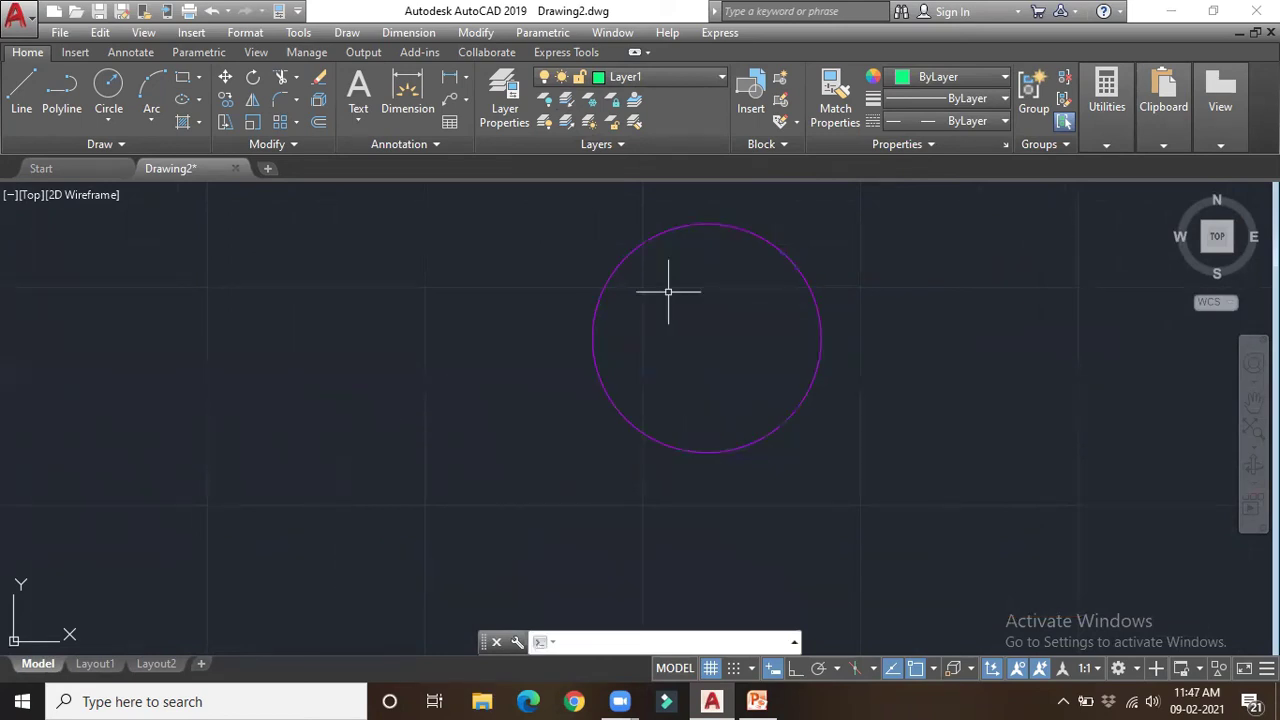
scroll(481, 322, down, 2)
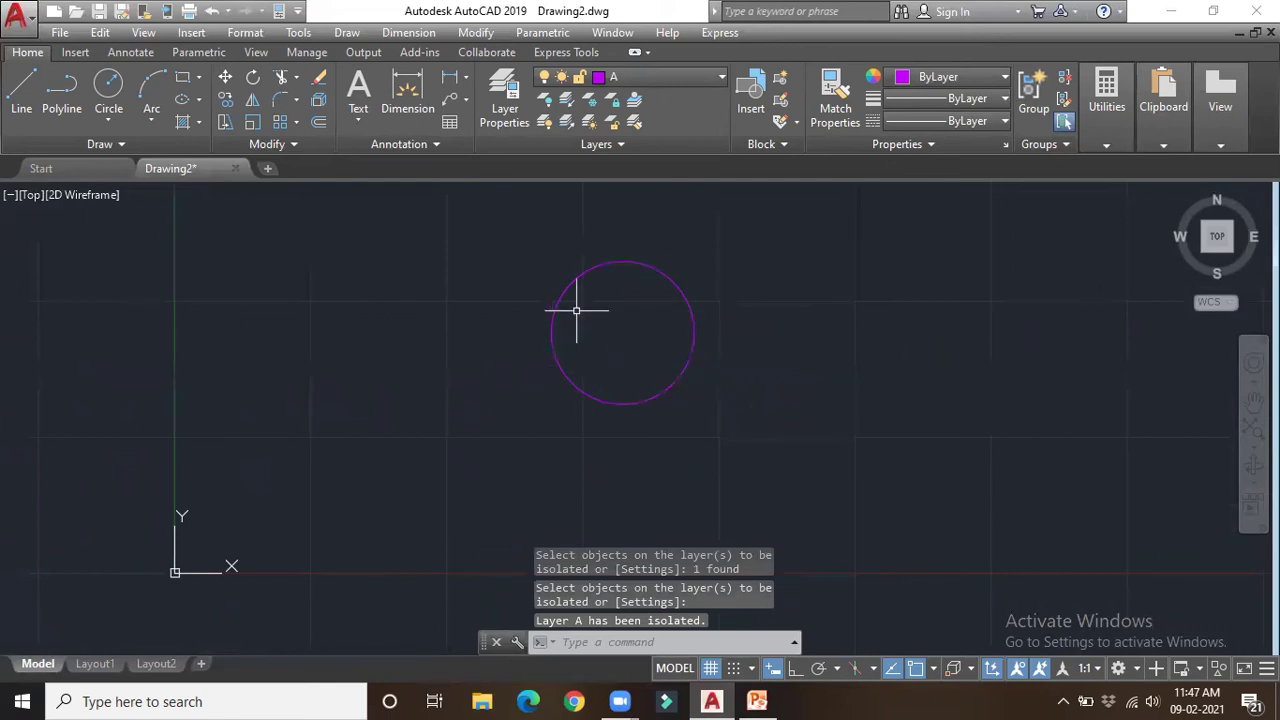
Check the on/off states of the layers while A is isolated, and unisolate to restore the hidden layers.
click(660, 78)
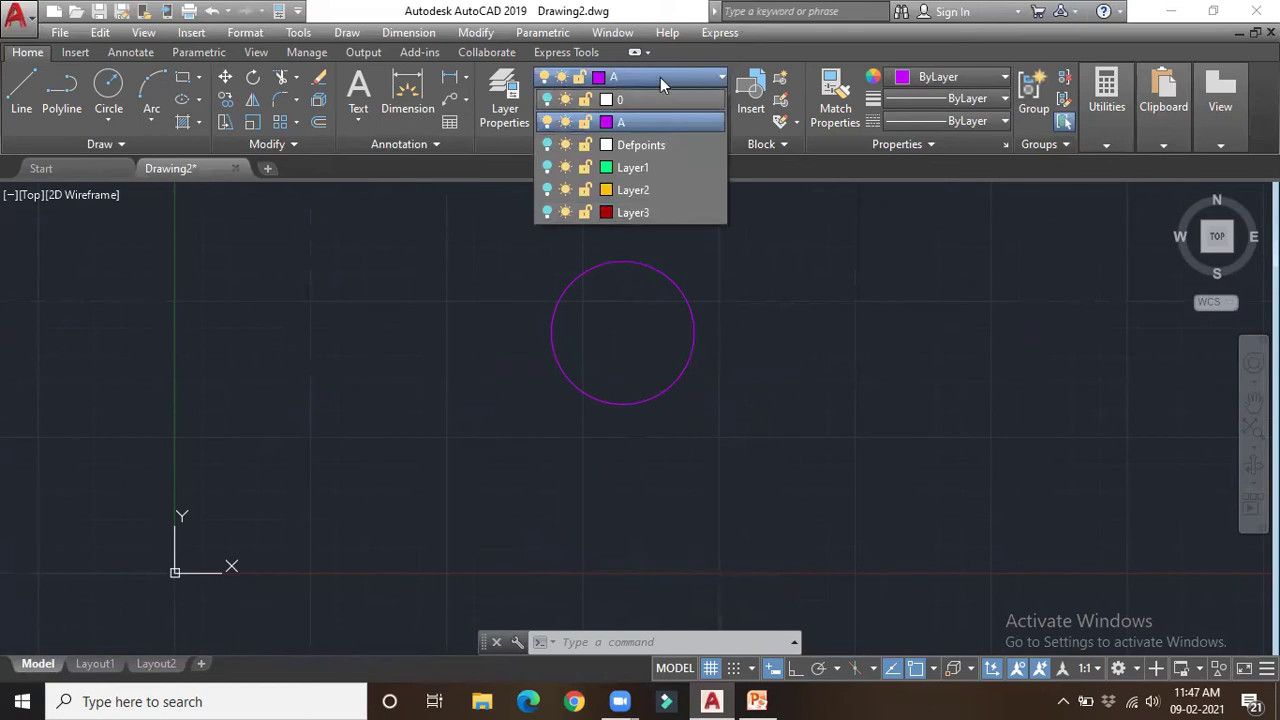
click(662, 77)
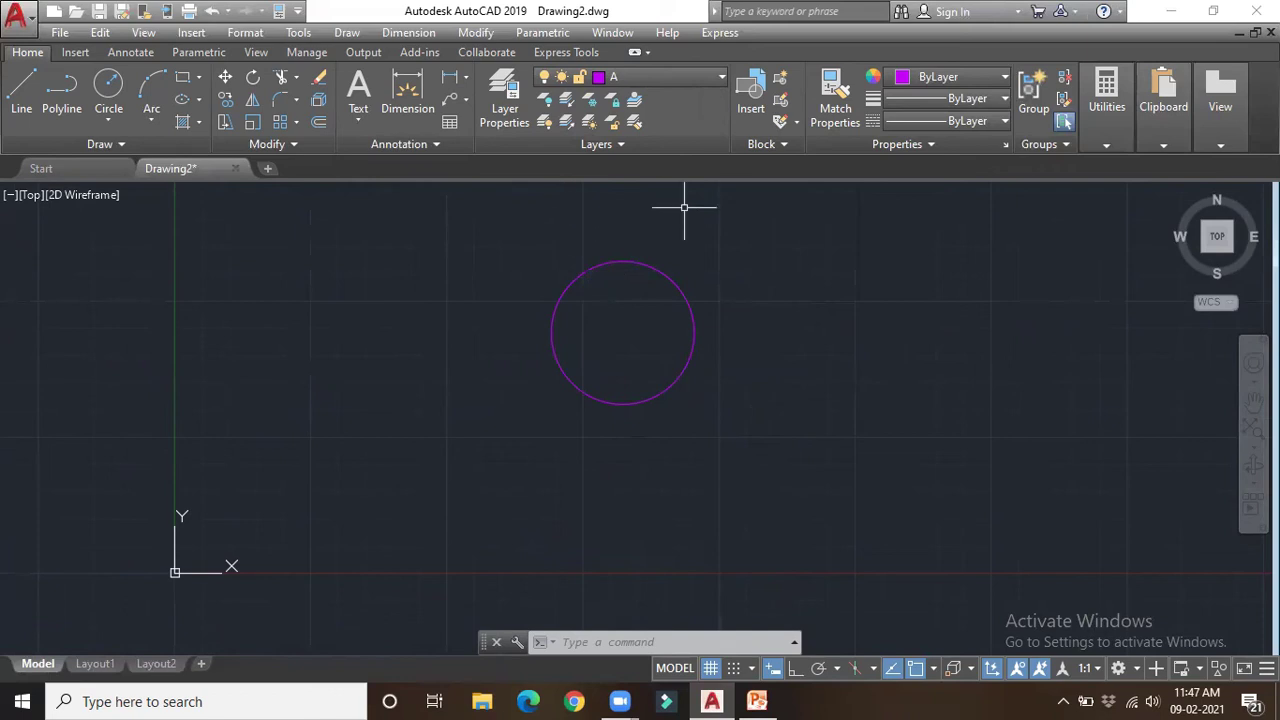
click(567, 124)
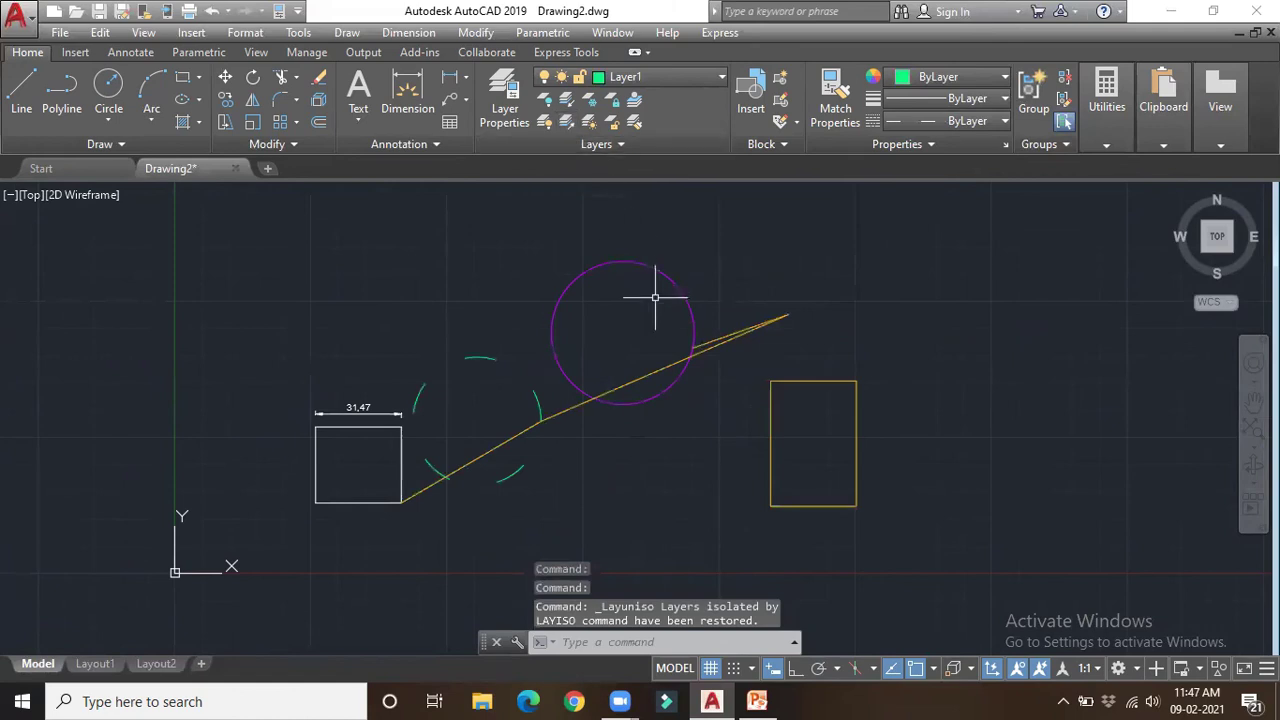
Freeze Layer2, layer 0 and layer A by picking the yellow rectangle, the white square and the purple circle.
scroll(590, 365, down, 3)
scroll(672, 300, up, 3)
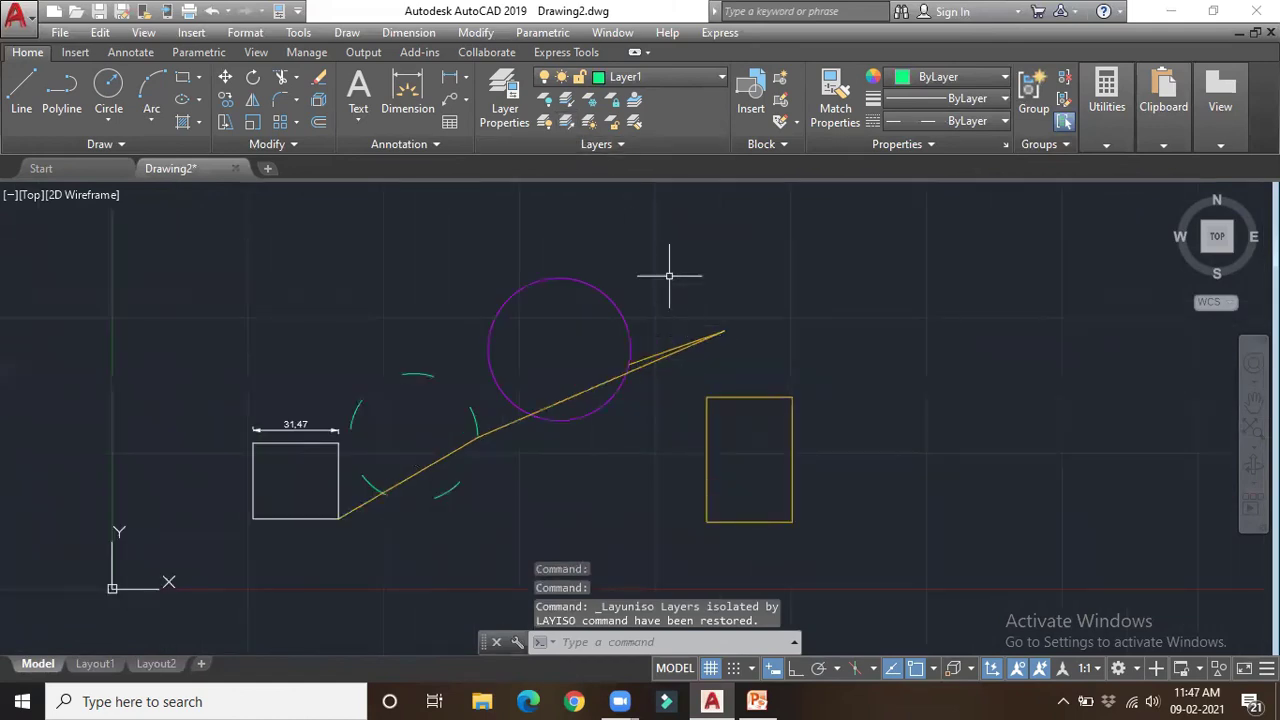
click(591, 102)
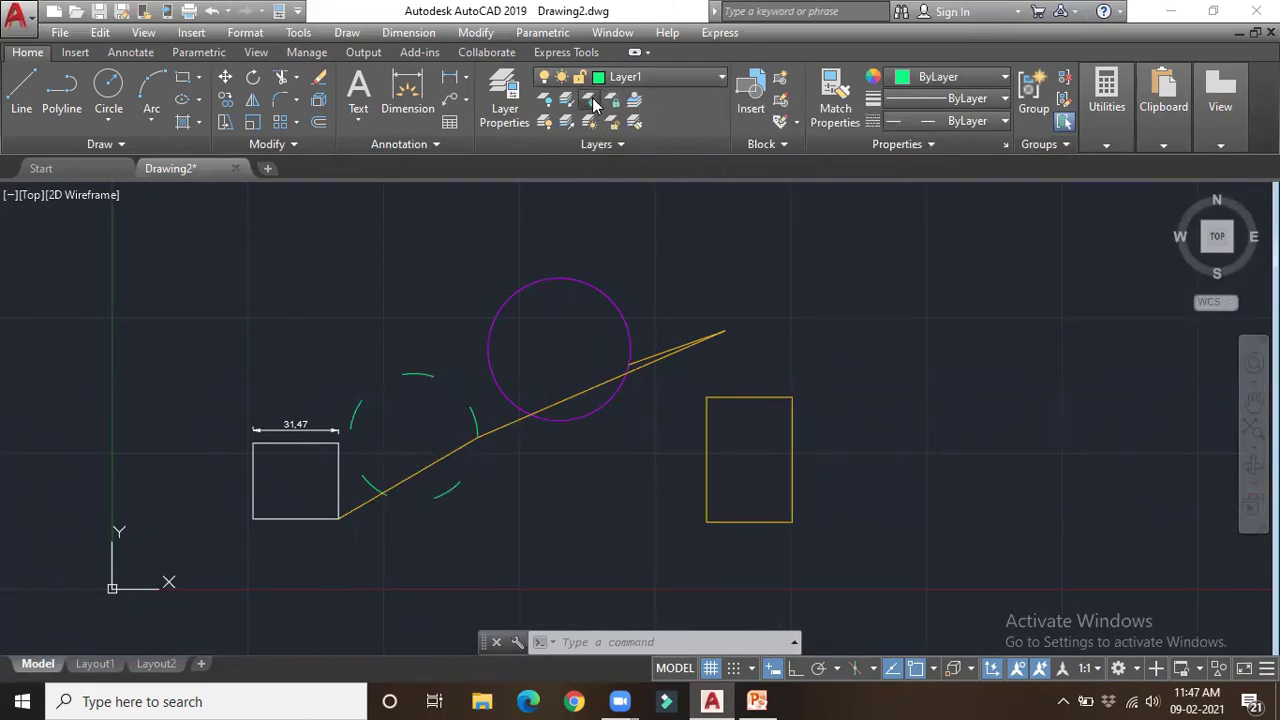
click(753, 398)
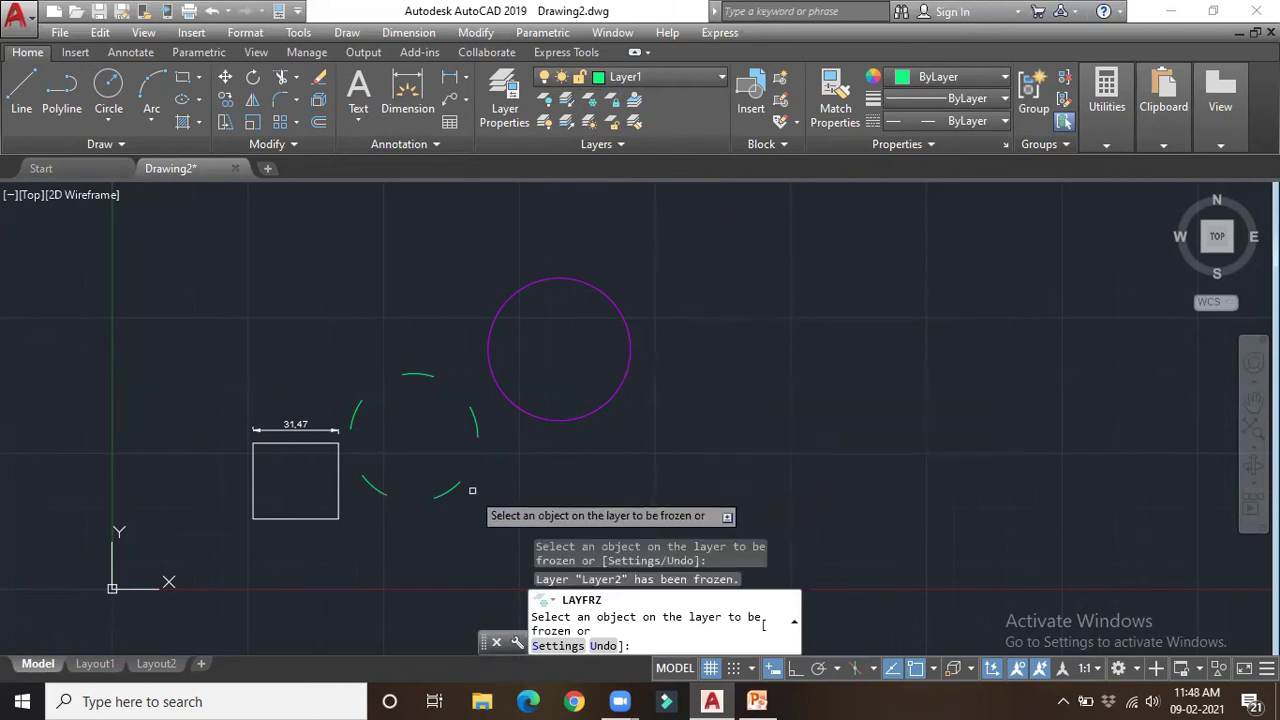
click(346, 488)
click(517, 406)
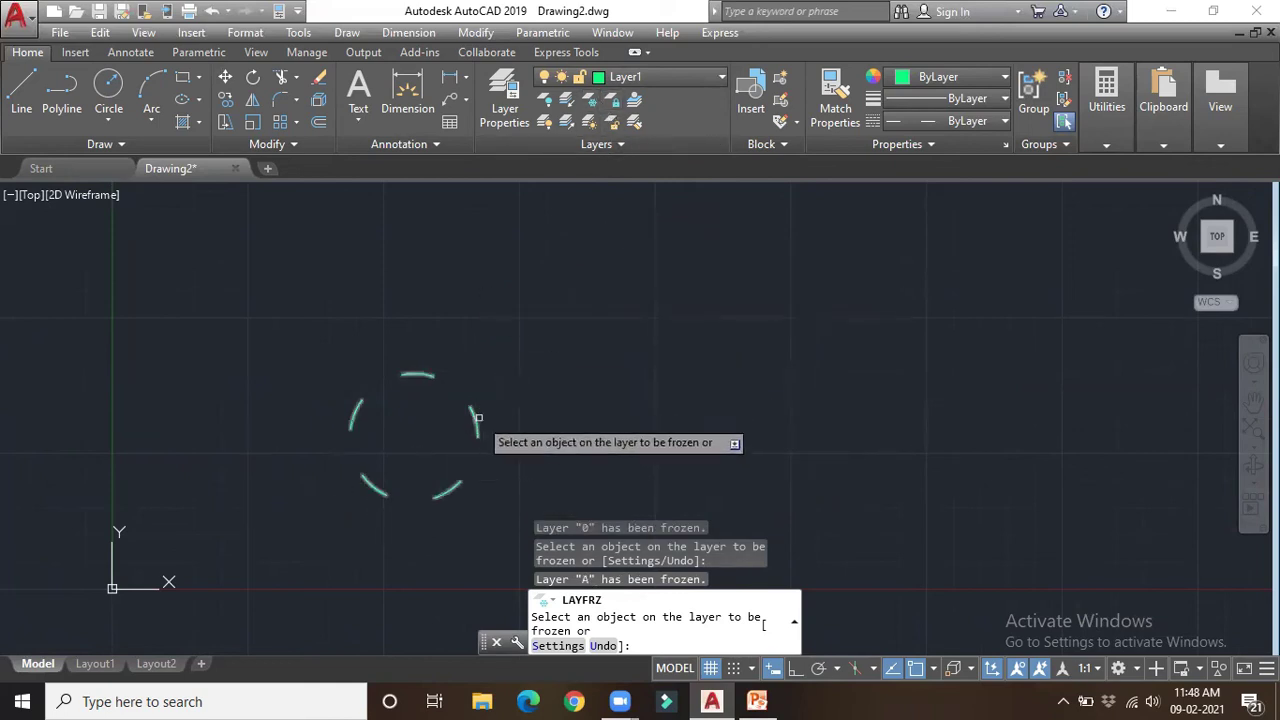
Try to freeze the current Layer1 by picking the dashed green circle, and thaw all layers.
click(476, 416)
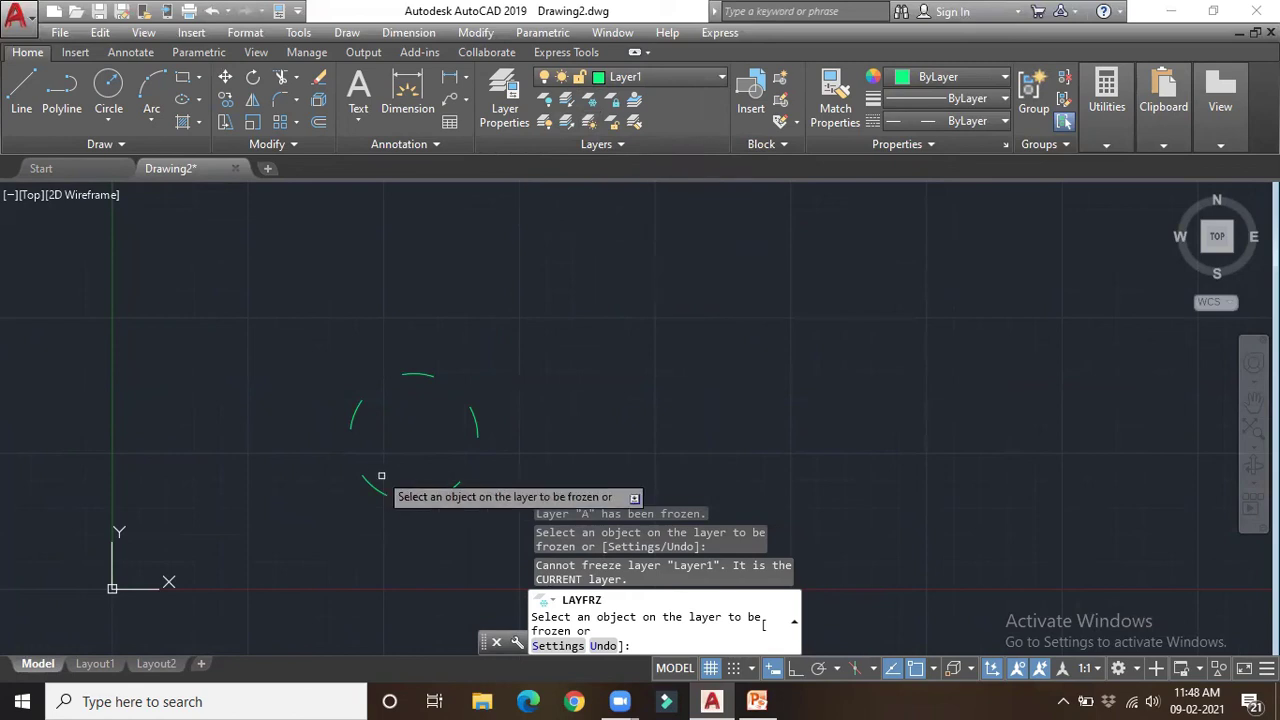
click(592, 125)
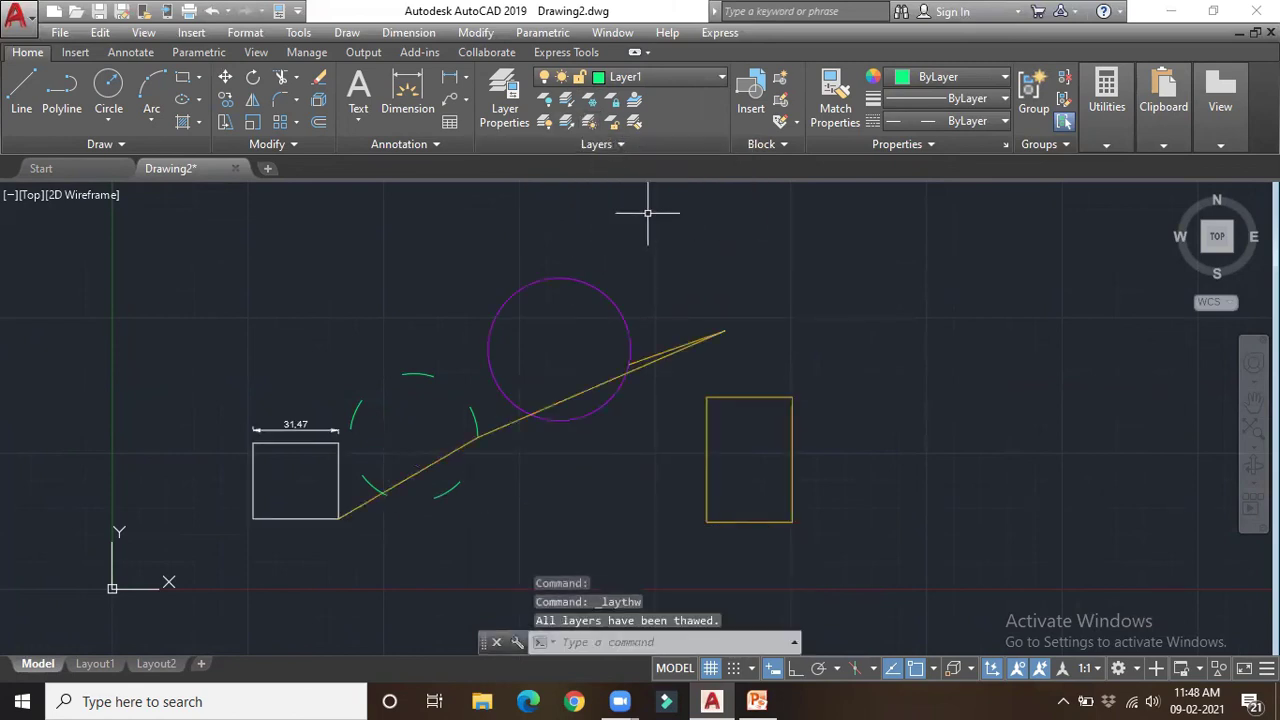
Lock layer A, Layer2 and layer 0 by picking the purple circle, the yellow rectangle and the white square.
click(611, 99)
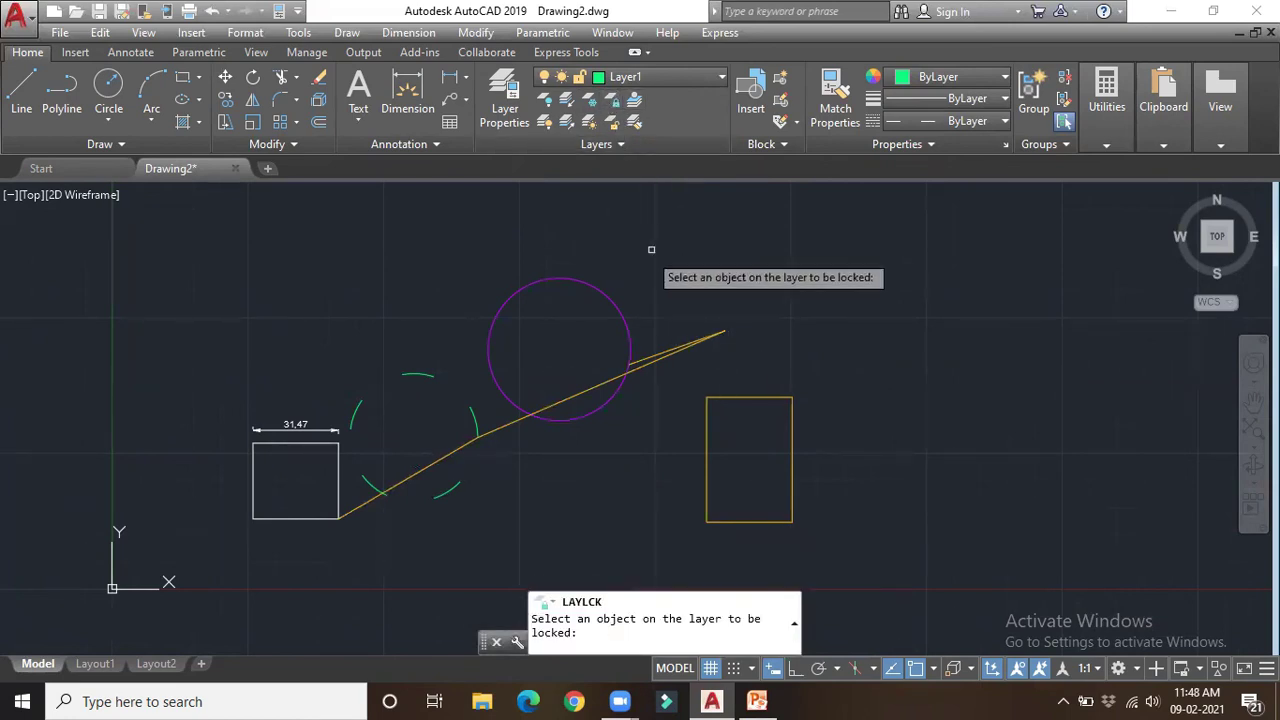
click(622, 323)
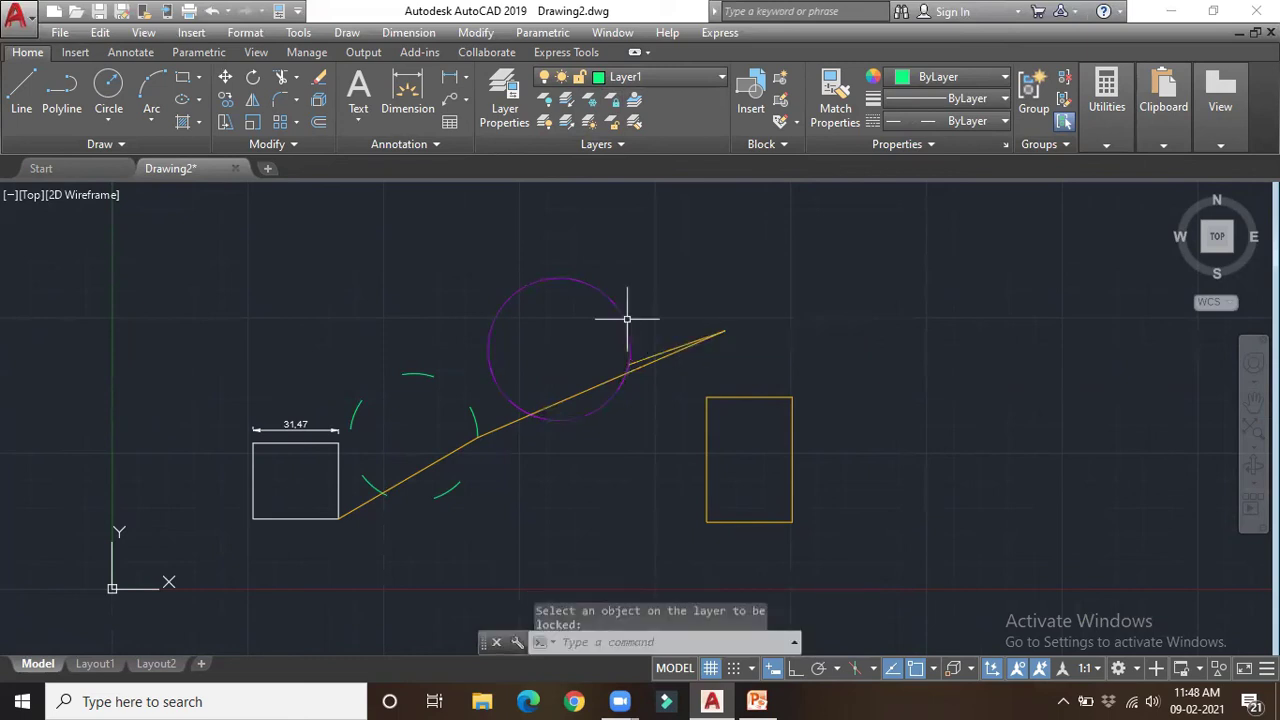
click(611, 99)
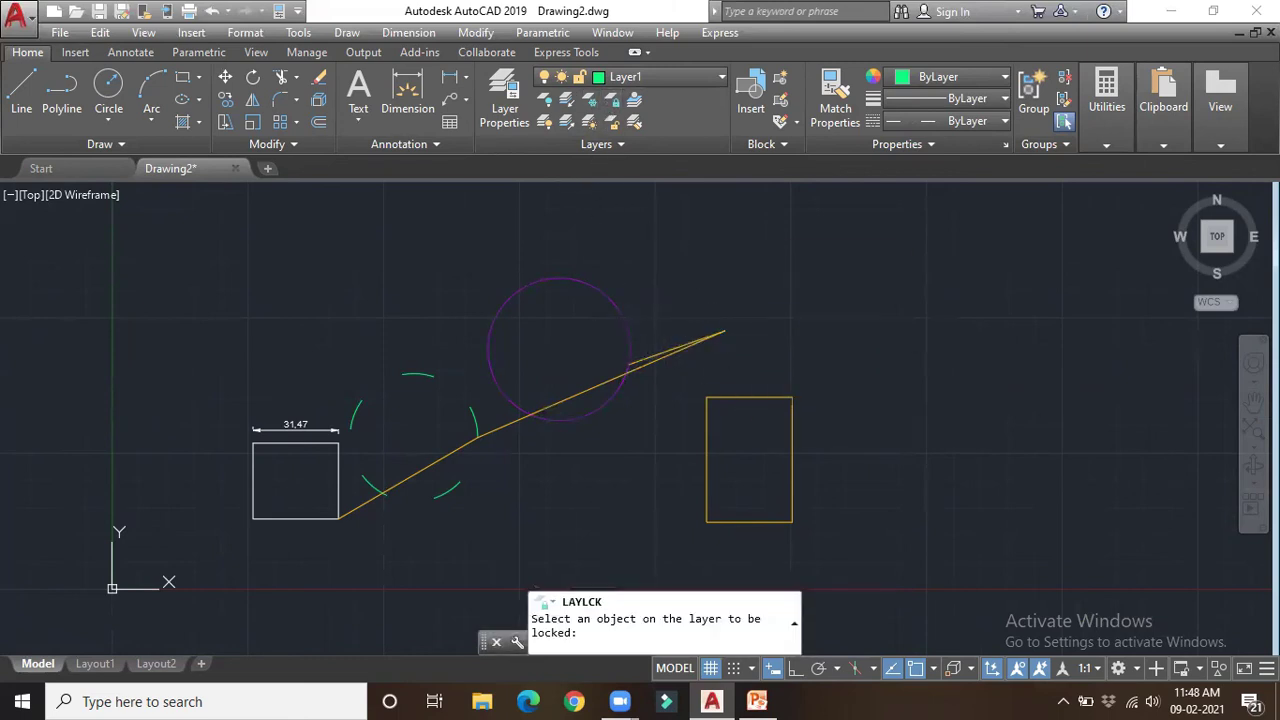
click(741, 398)
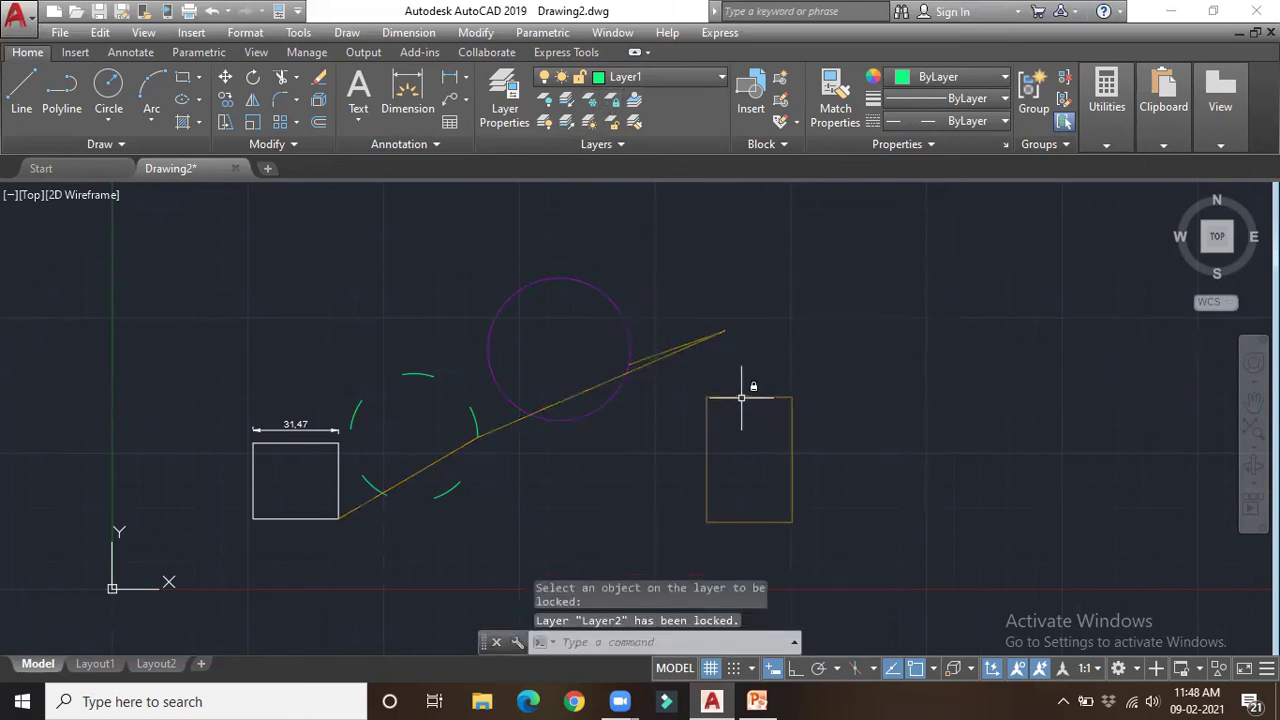
click(613, 99)
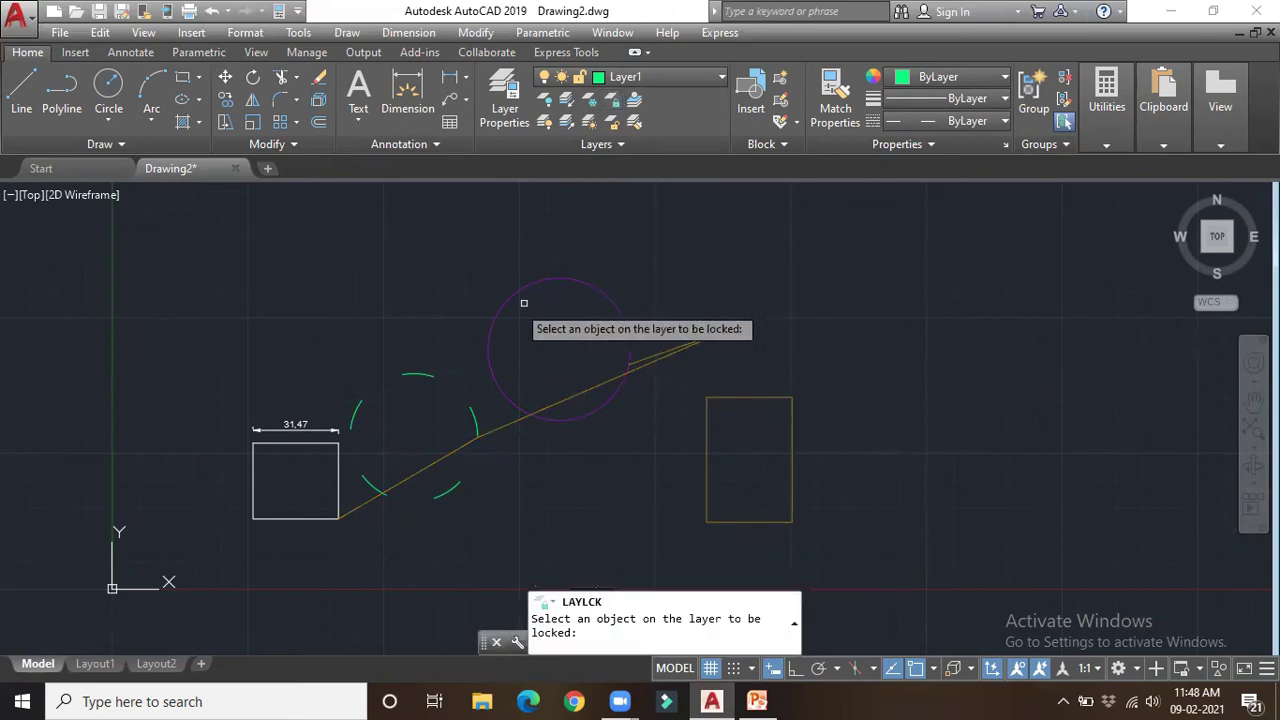
click(334, 447)
click(338, 440)
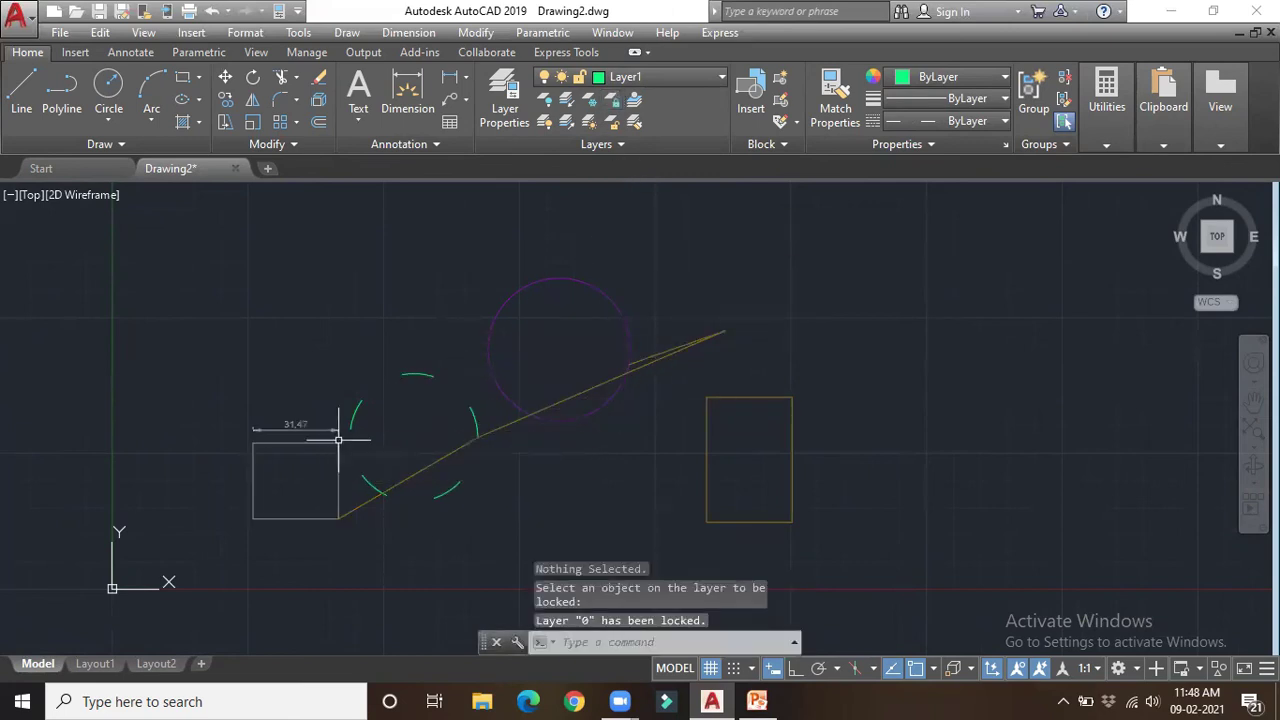
Unlock Layer2, layer A and layer 0 by picking the yellow line, the purple circle and an object on layer 0.
click(613, 121)
click(700, 336)
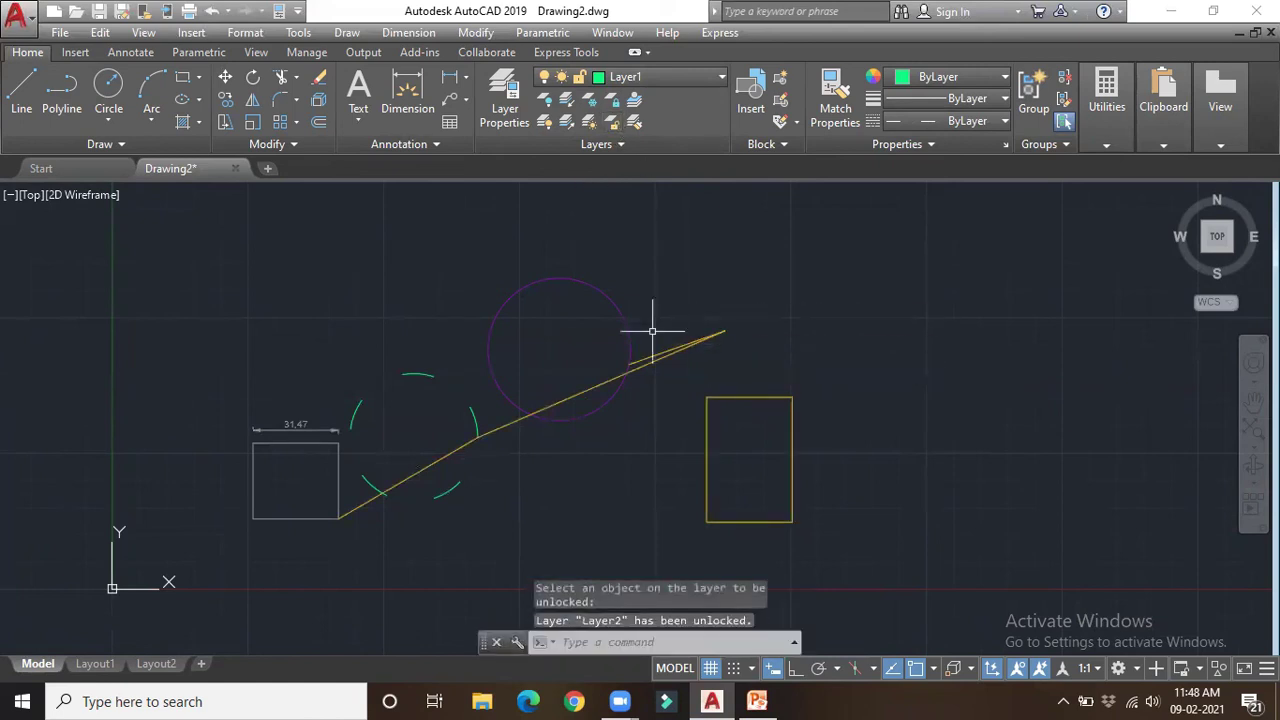
click(613, 121)
click(612, 313)
click(608, 295)
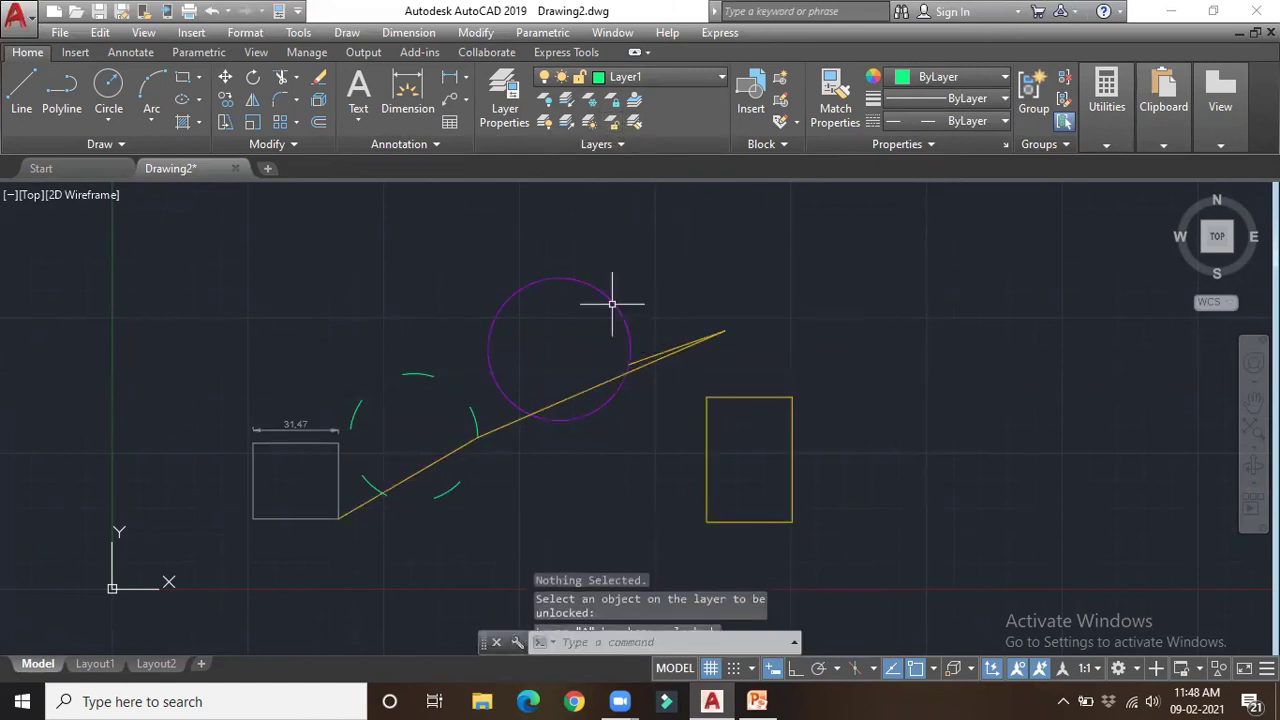
click(614, 123)
click(422, 390)
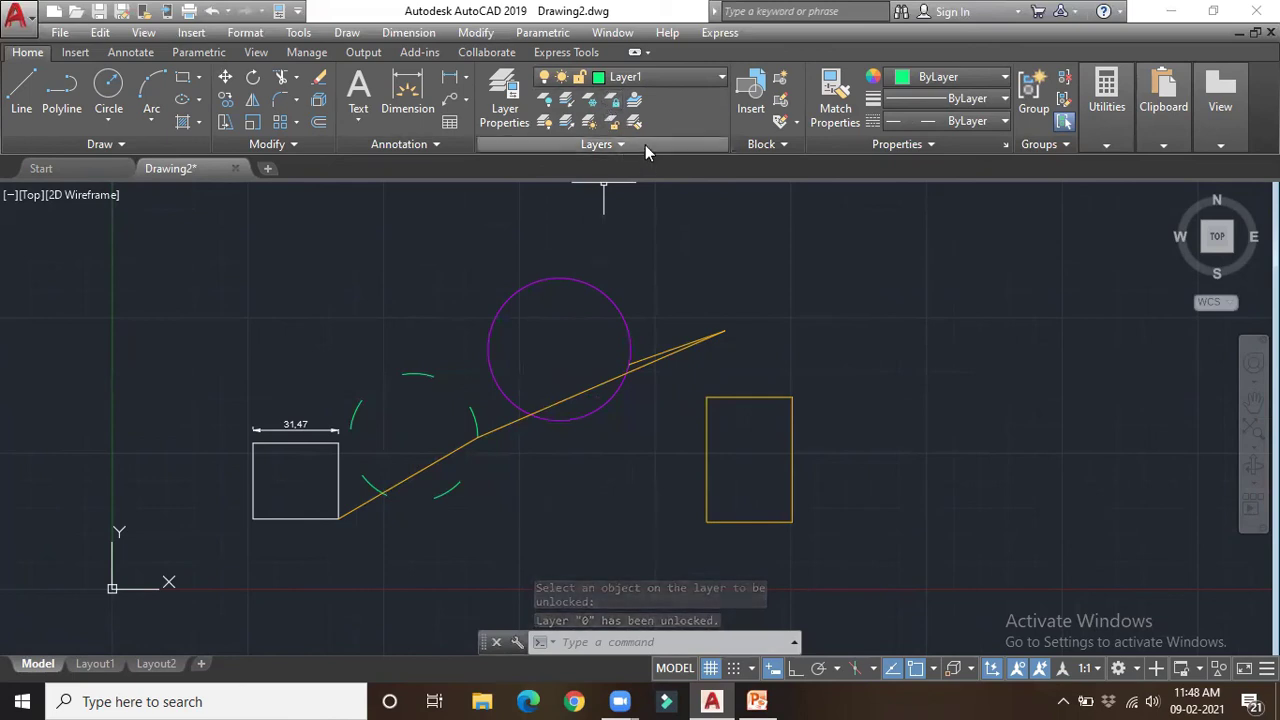
Make layer A the current layer by picking the purple circle with the Make Current tool.
scroll(629, 337, down, 4)
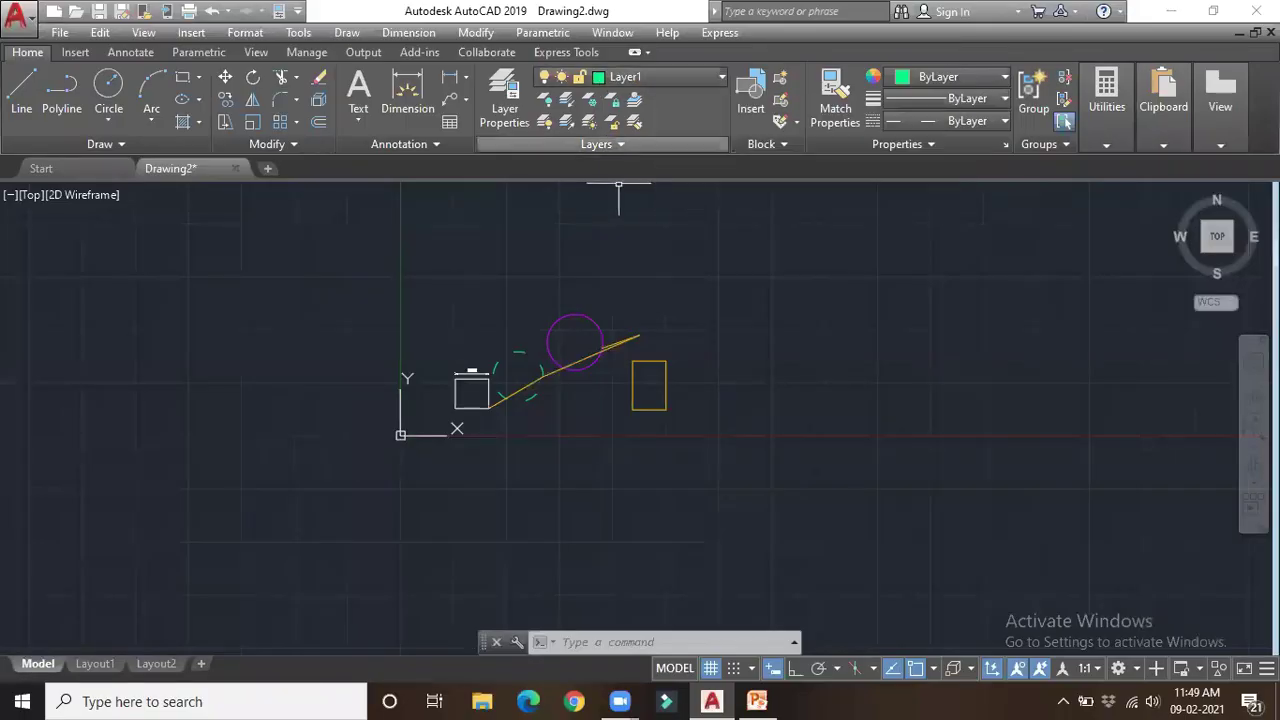
scroll(617, 266, up, 4)
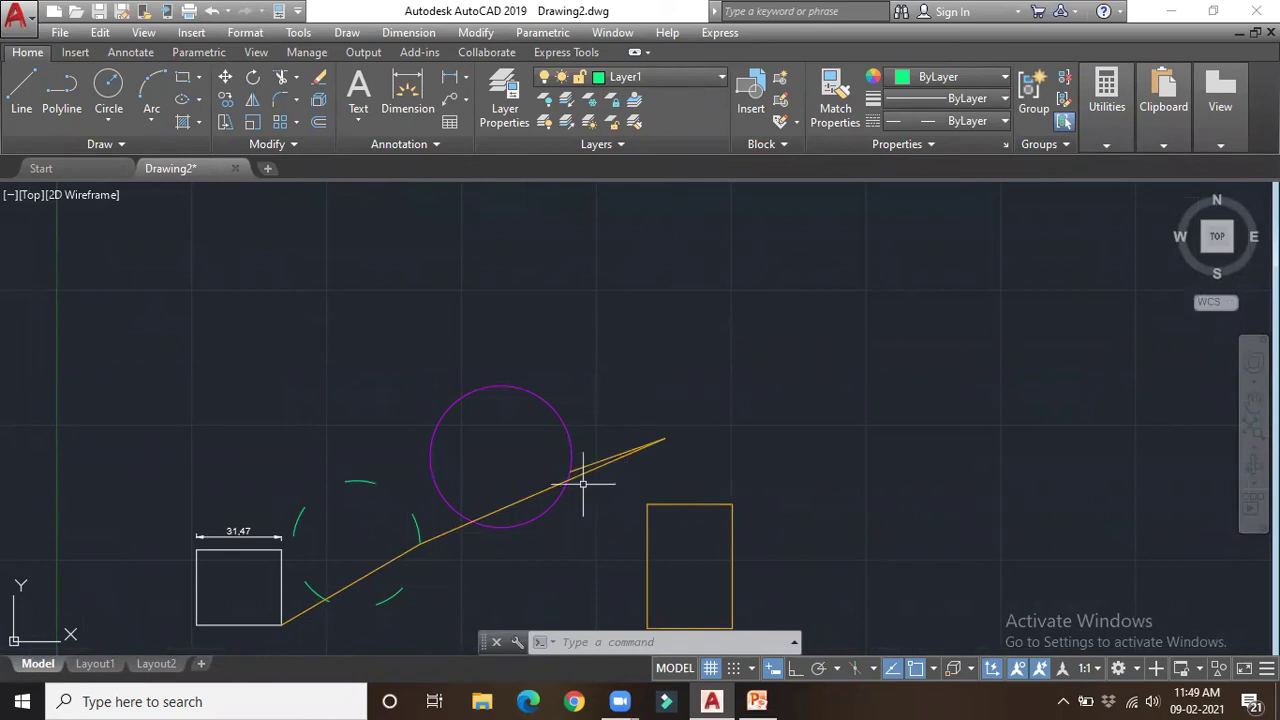
scroll(545, 520, down, 2)
scroll(549, 519, up, 4)
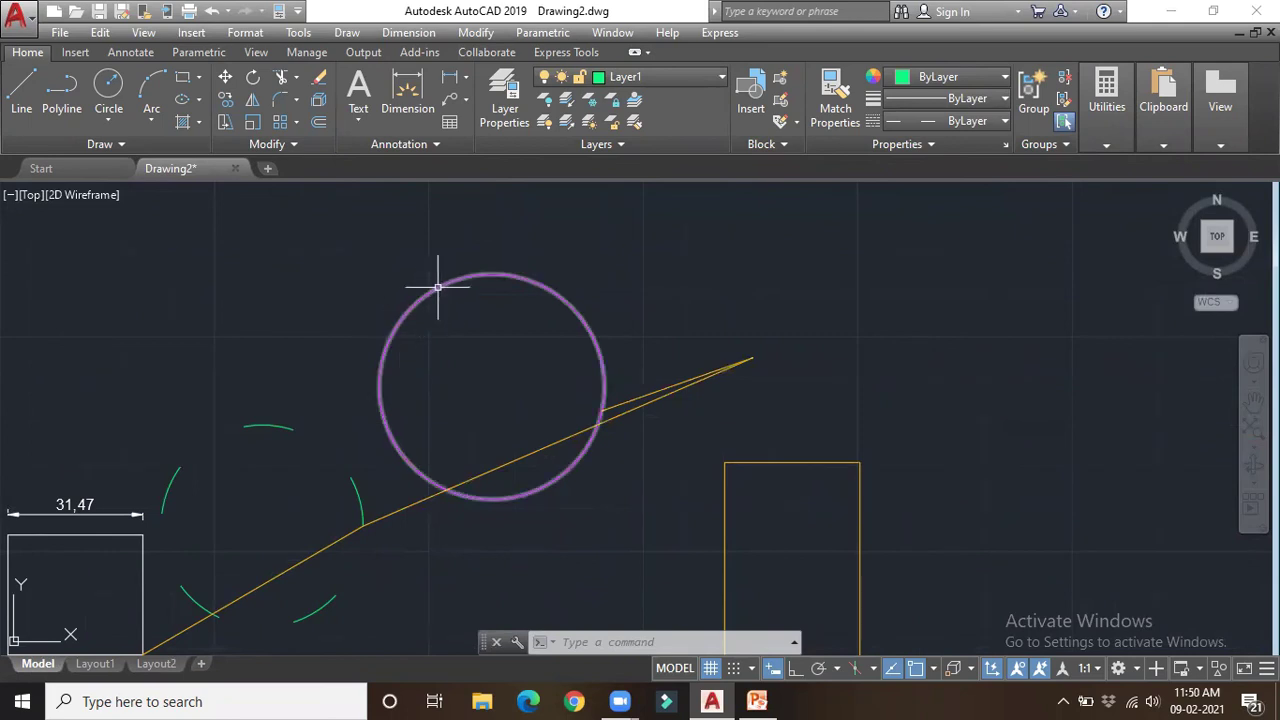
click(665, 80)
click(665, 80)
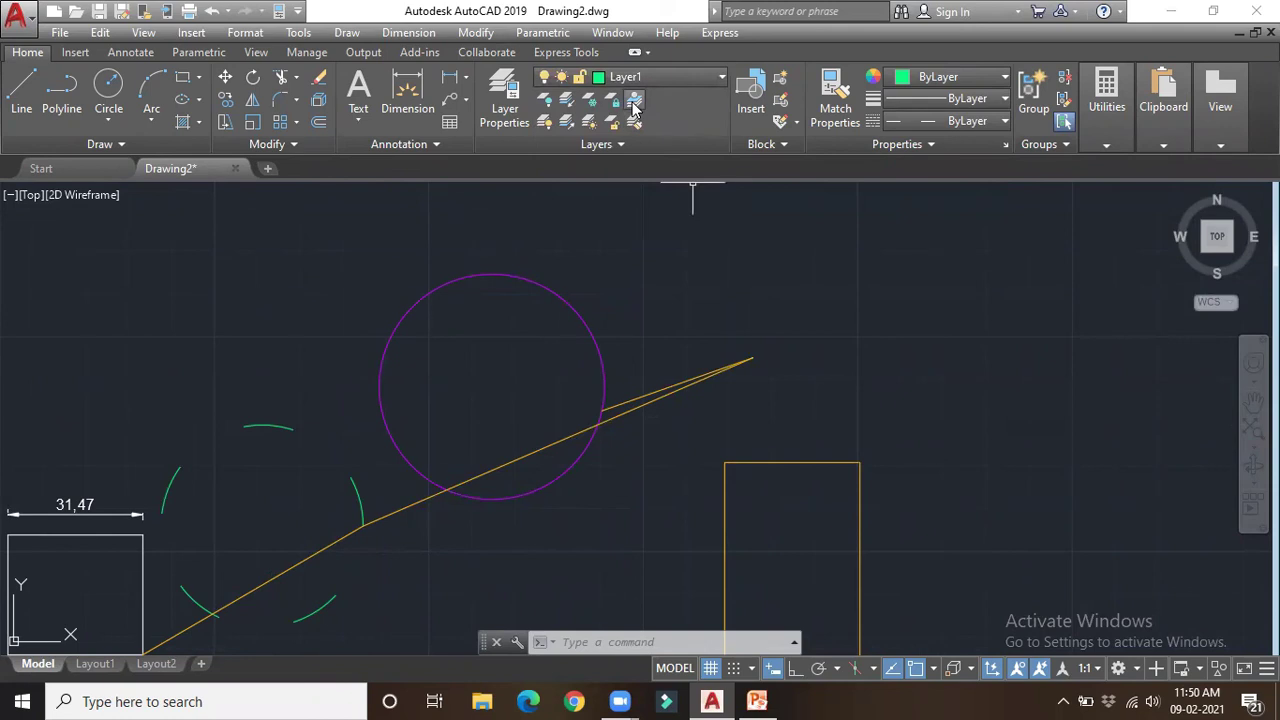
click(633, 104)
click(582, 321)
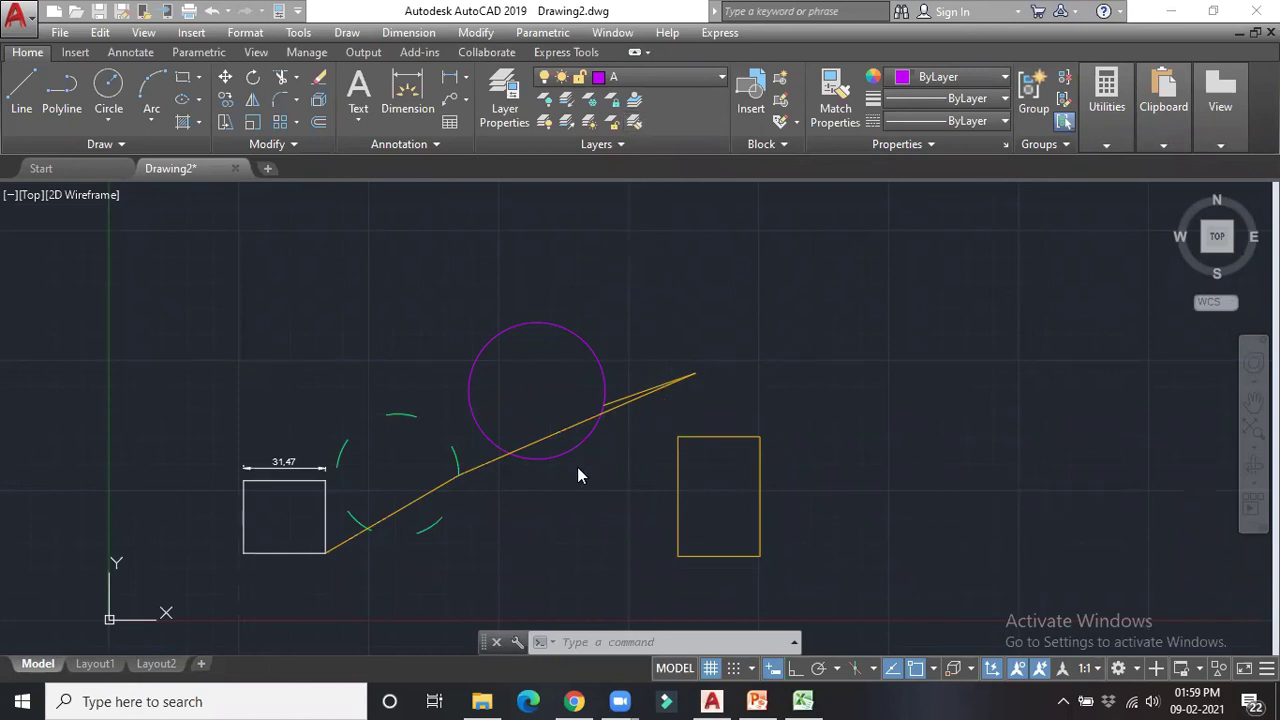
Move the purple circle to Layer1 with Match Layer, using the dashed green circle as the destination object, and select the changed circle.
scroll(577, 467, up, 4)
scroll(577, 467, down, 4)
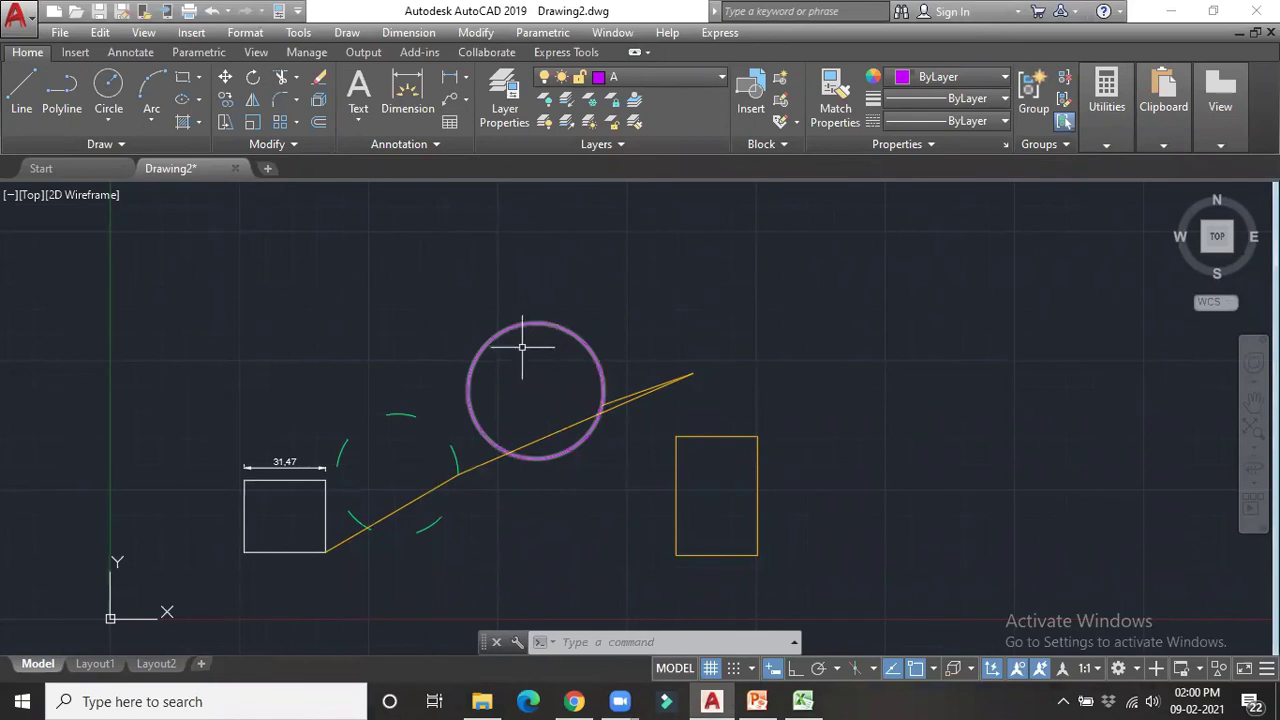
scroll(530, 347, up, 4)
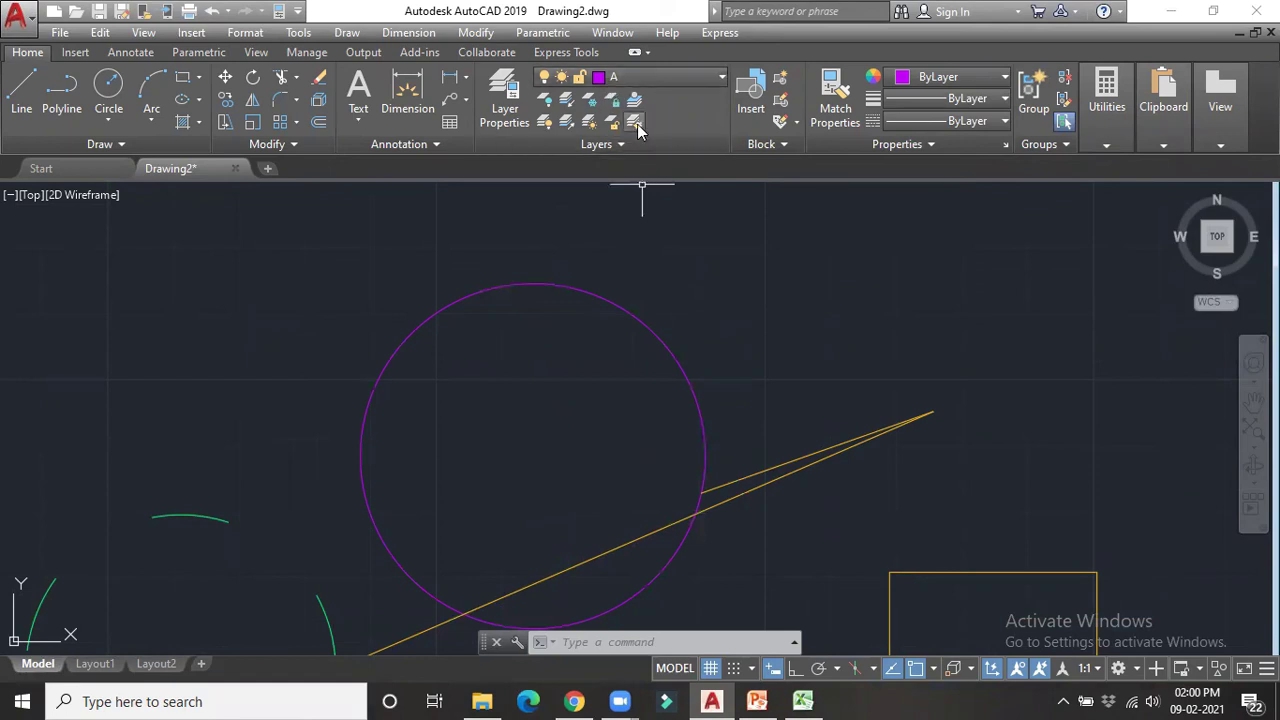
click(635, 314)
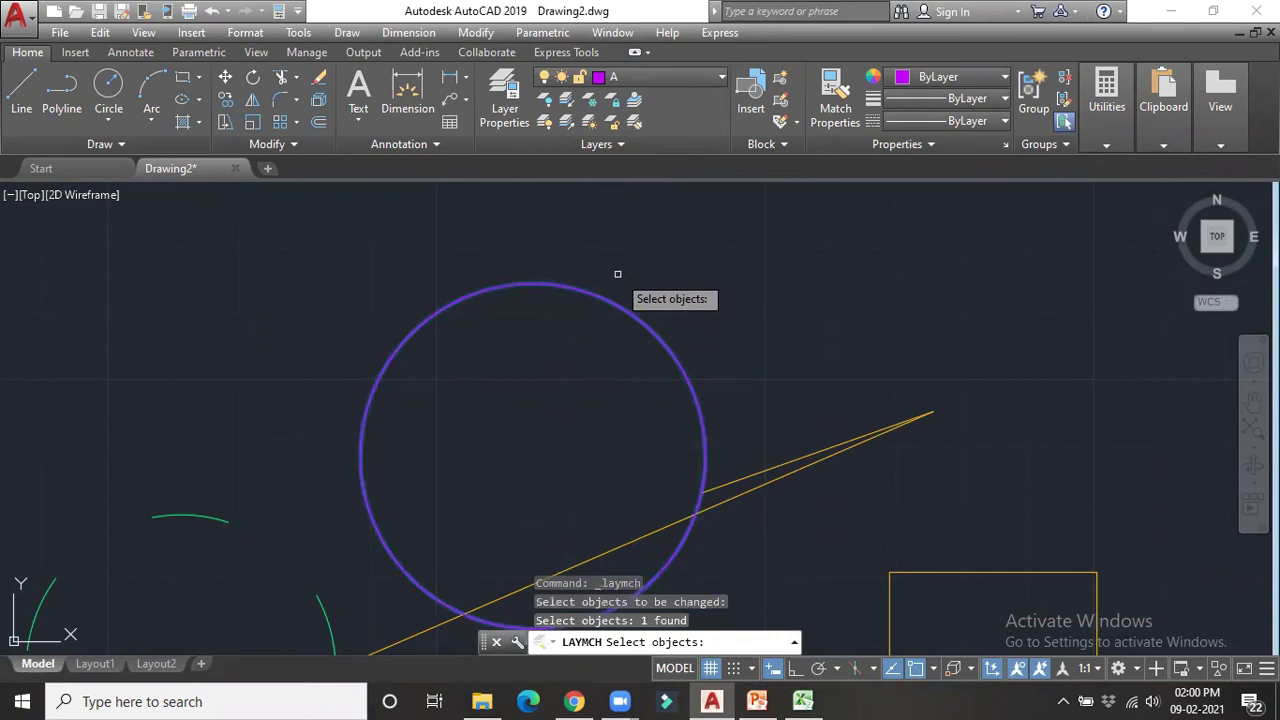
key(Return)
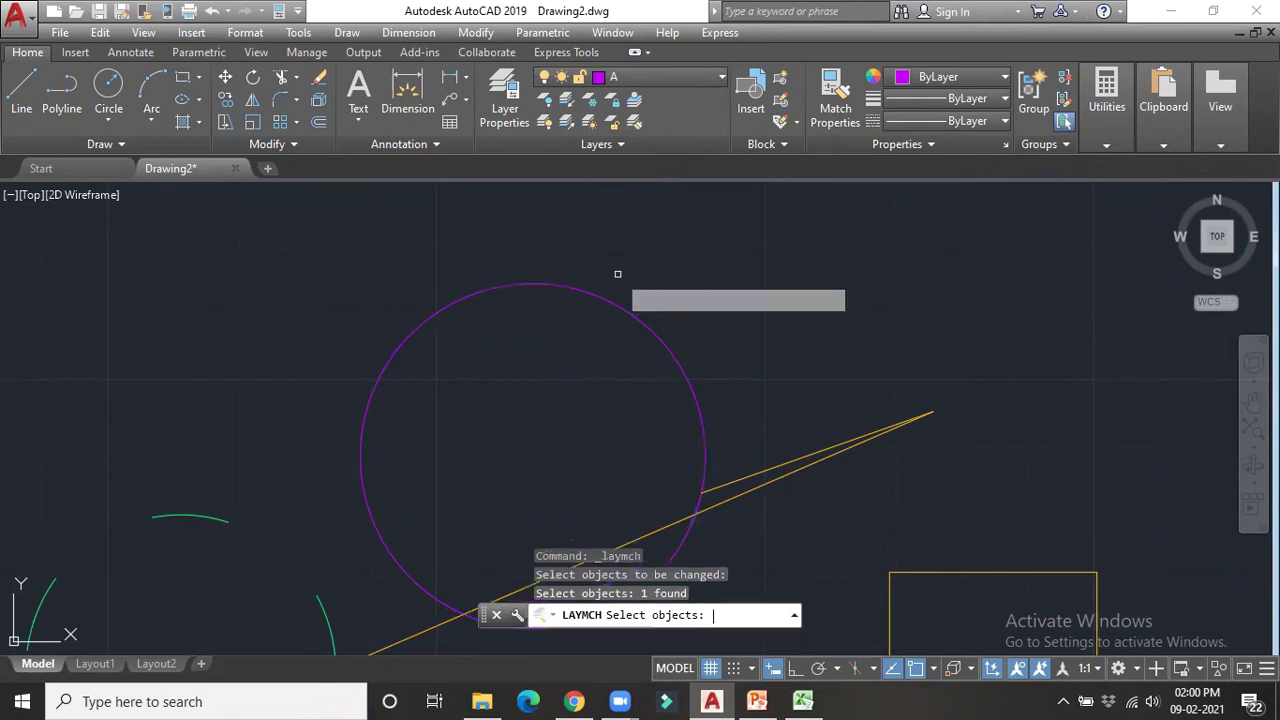
scroll(725, 347, down, 4)
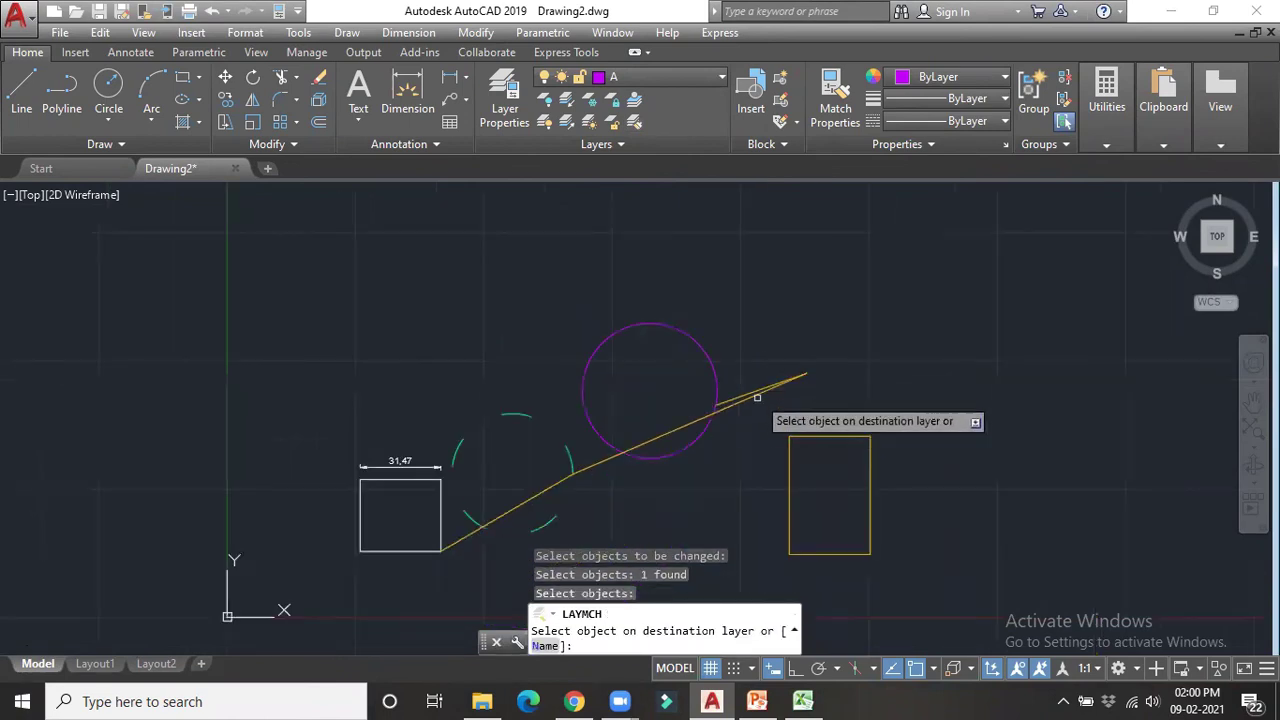
scroll(758, 410, up, 2)
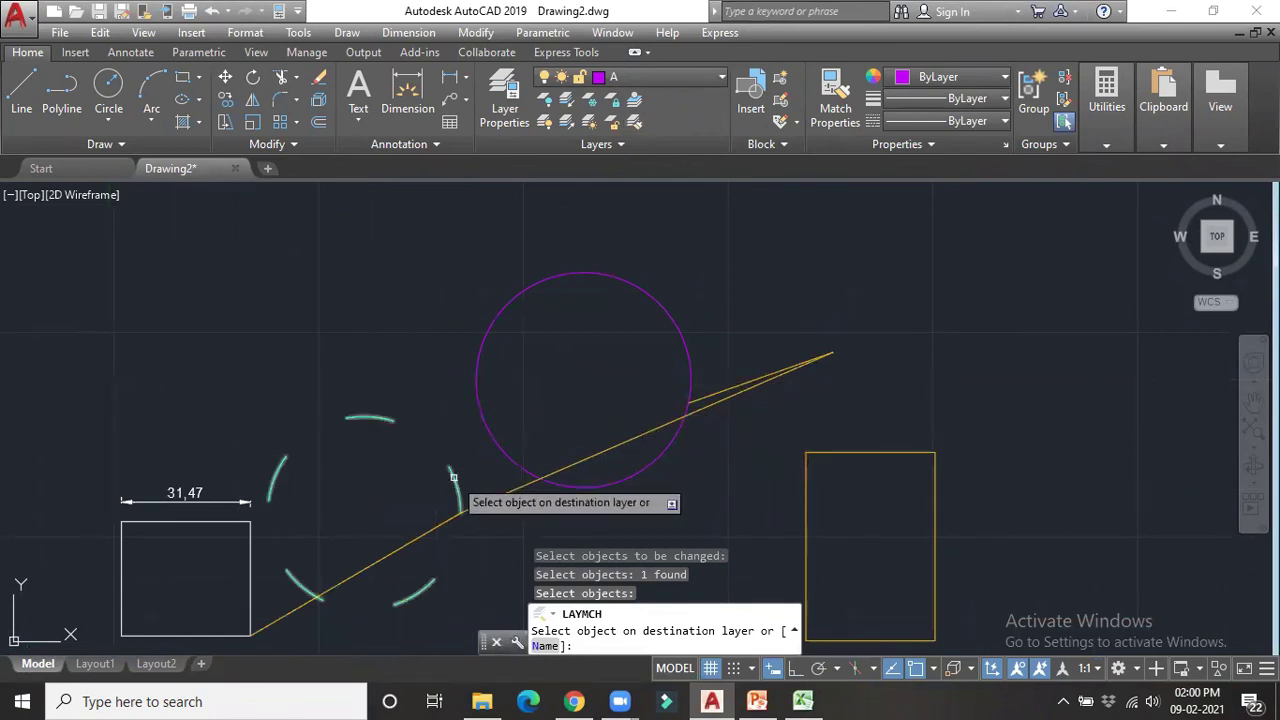
click(456, 476)
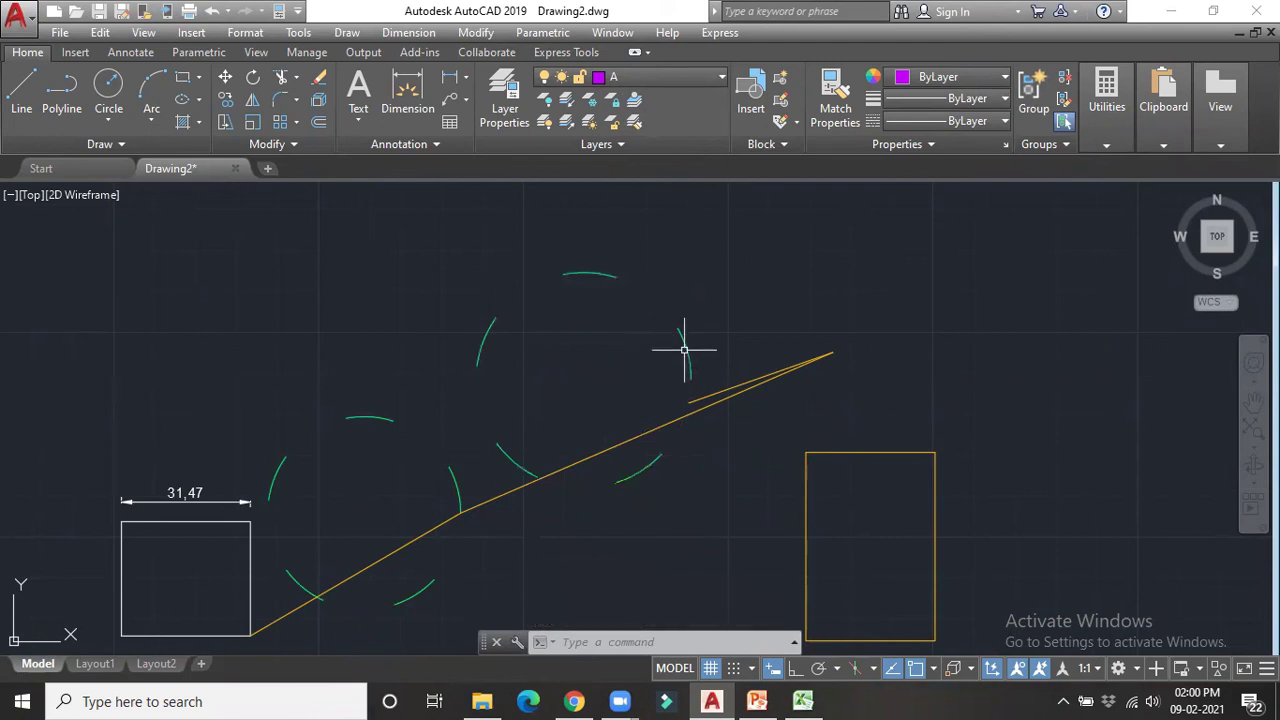
click(686, 346)
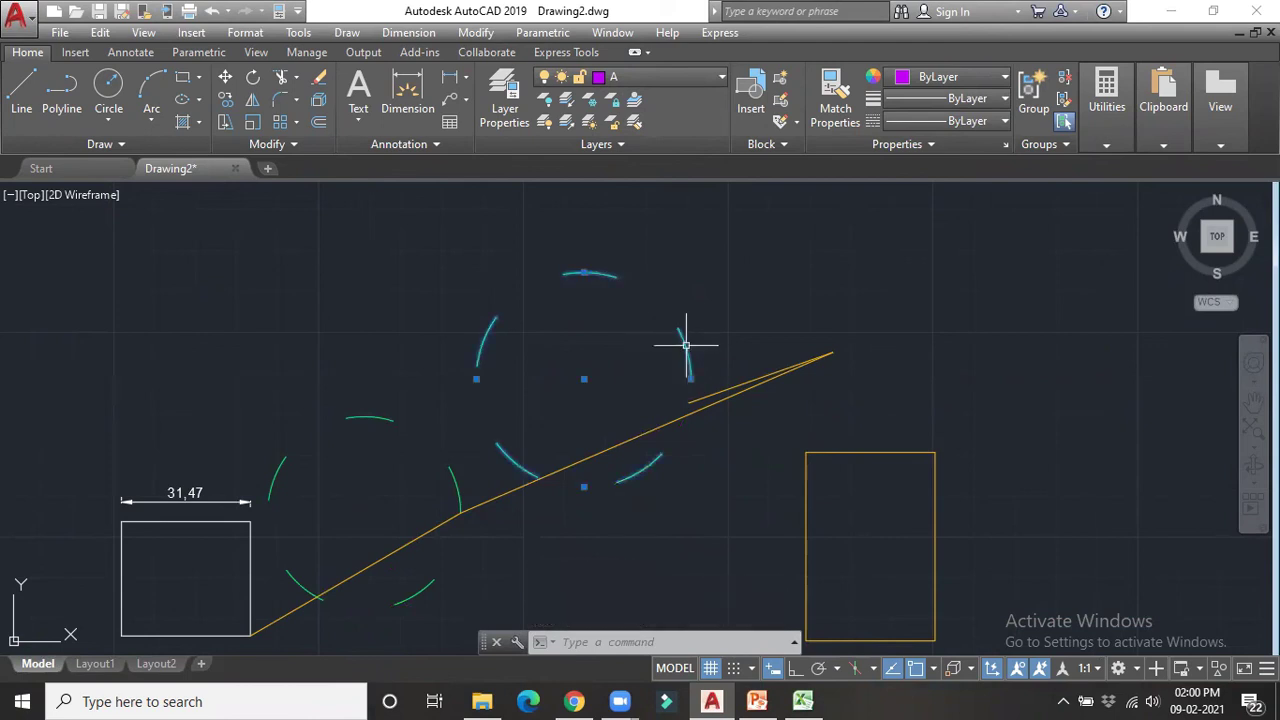